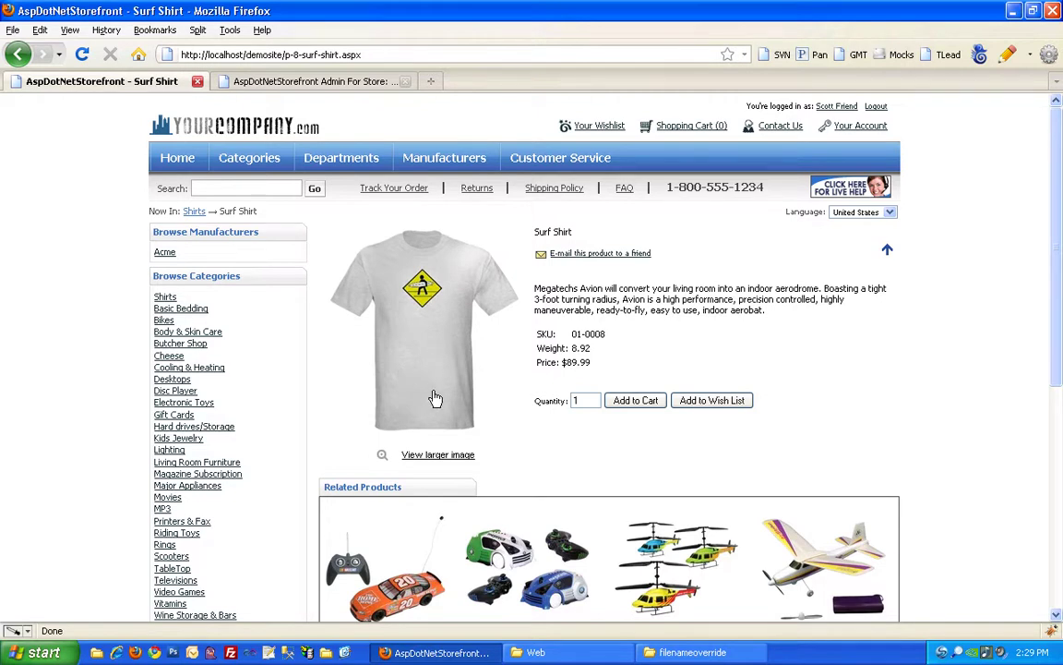
- Preview the Surf Shirt's larger image, then close the popup
left_click(442, 455)
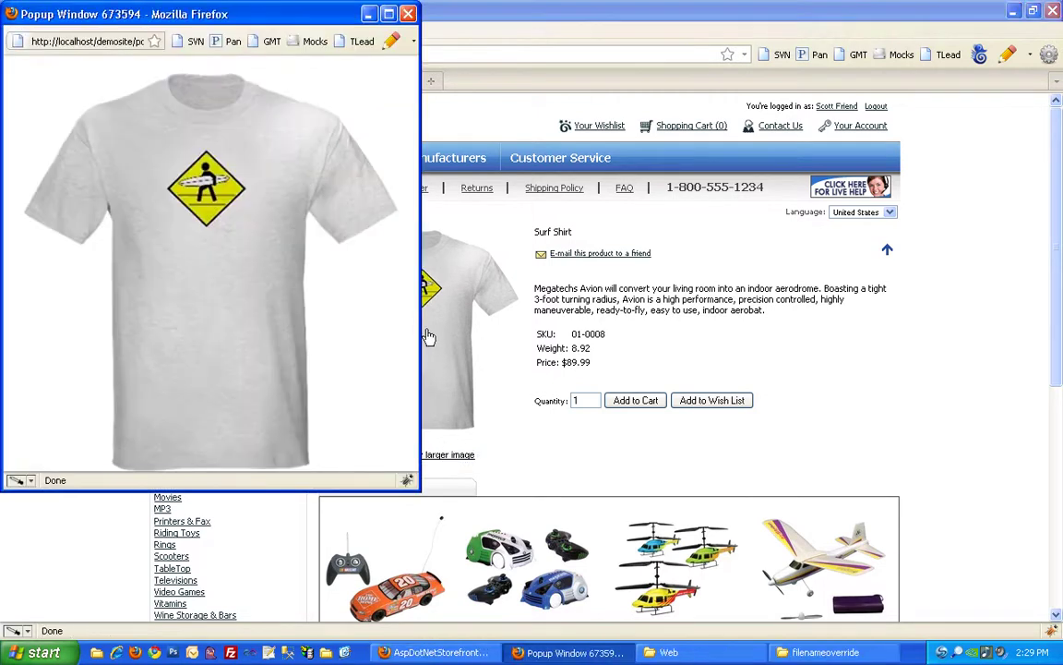
left_click(407, 13)
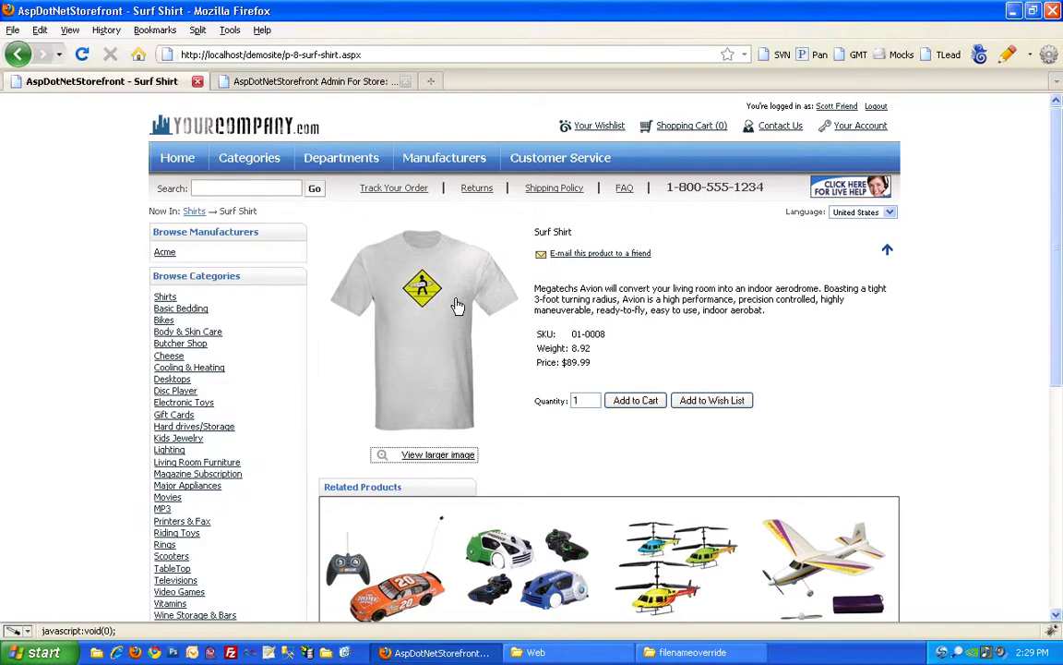
left_click(555, 456)
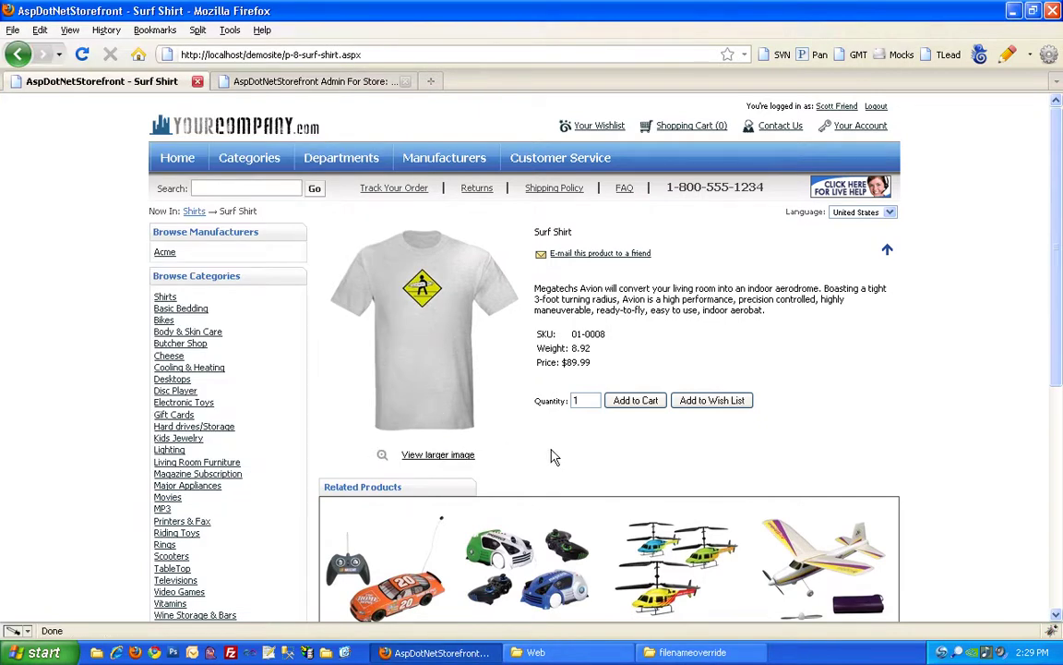
- Browse Shirts to the Surf Shirt page, then switch to the admin AppConfig parameters
left_click(166, 296)
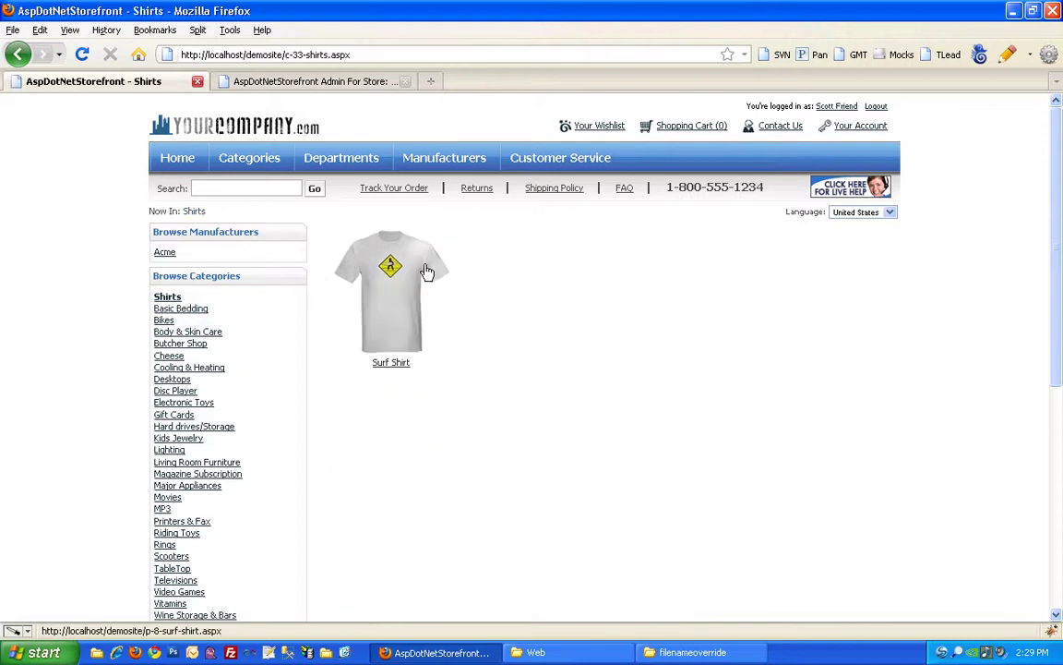
left_click(414, 331)
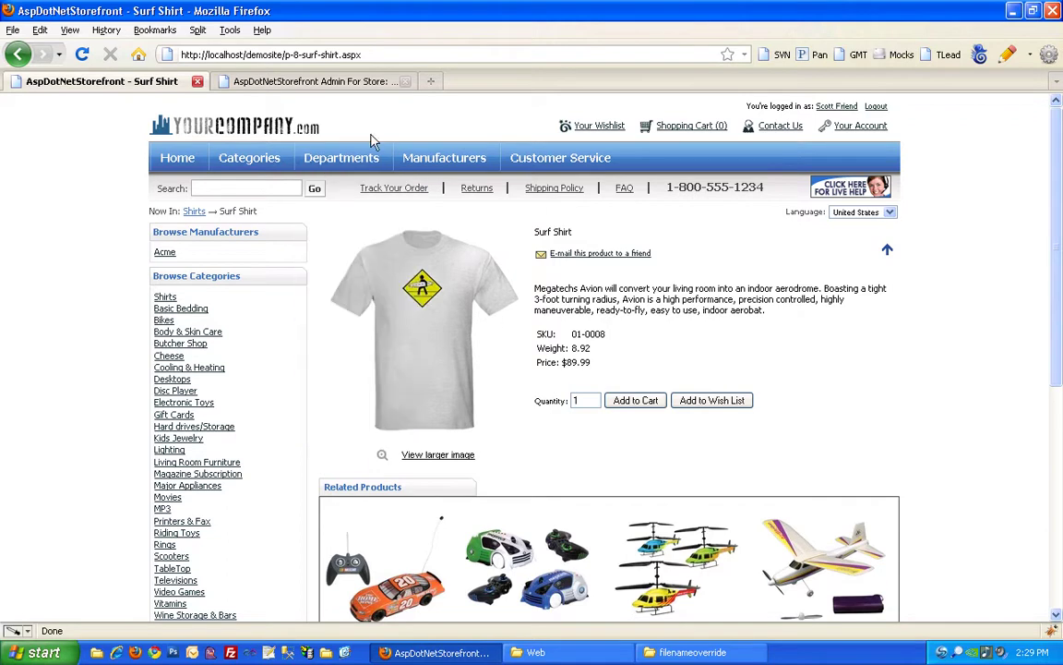
left_click(366, 82)
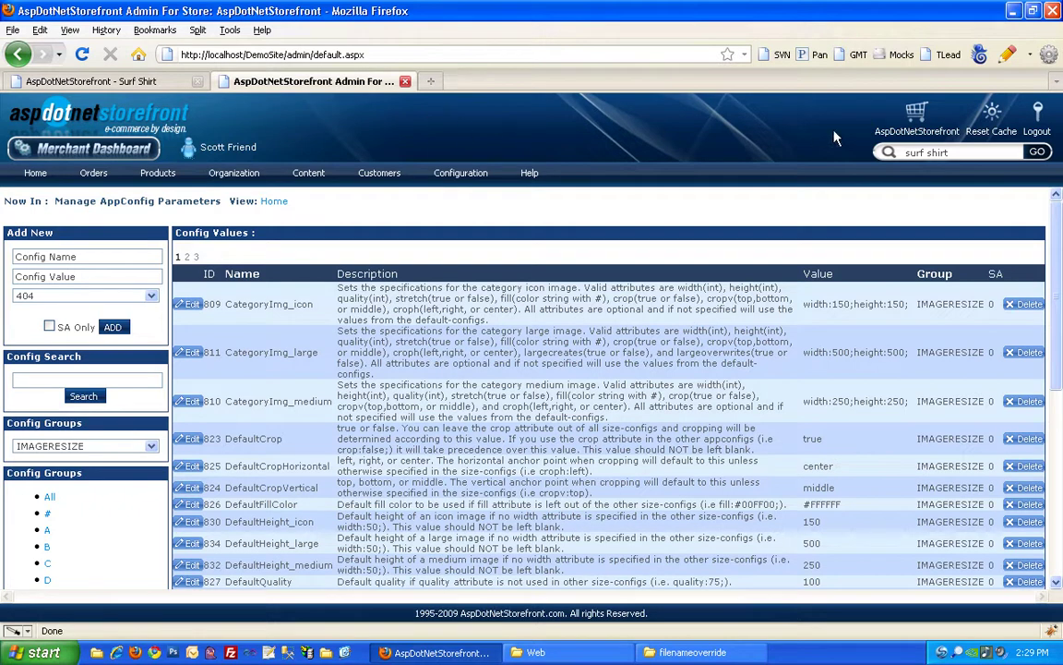
- Search the admin for 'surf shirt' and open the Surf Shirt product for editing
left_click(936, 145)
key("Return")
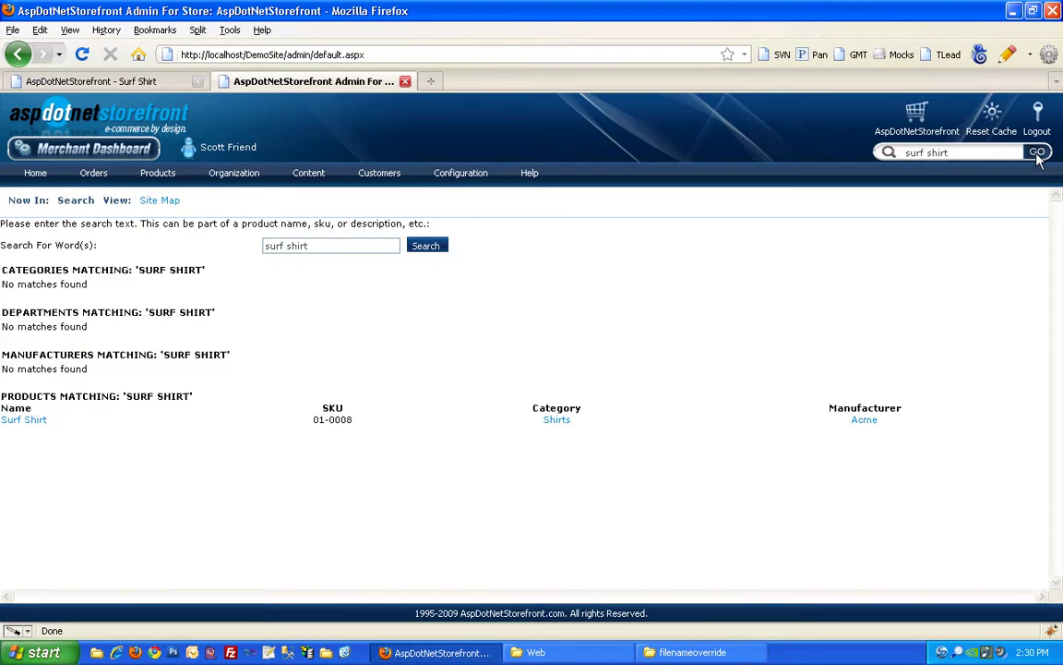
left_click(27, 421)
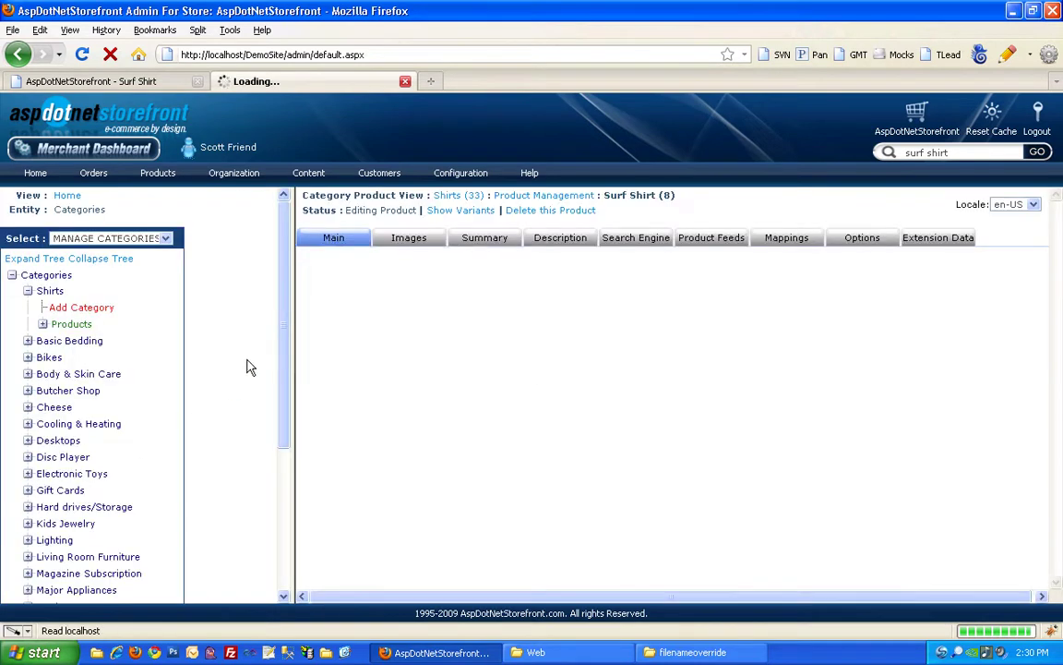
- Show the product's Images tab and highlight the Image Filename Override field
left_click(408, 237)
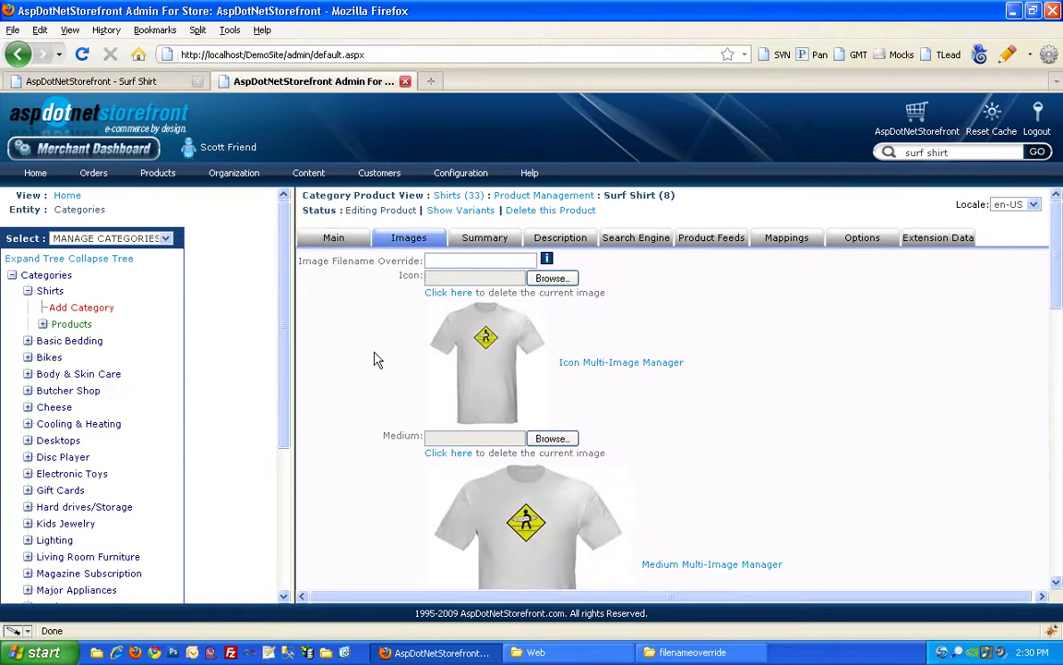
scroll(388, 348, "down", 2)
scroll(367, 368, "down", 2)
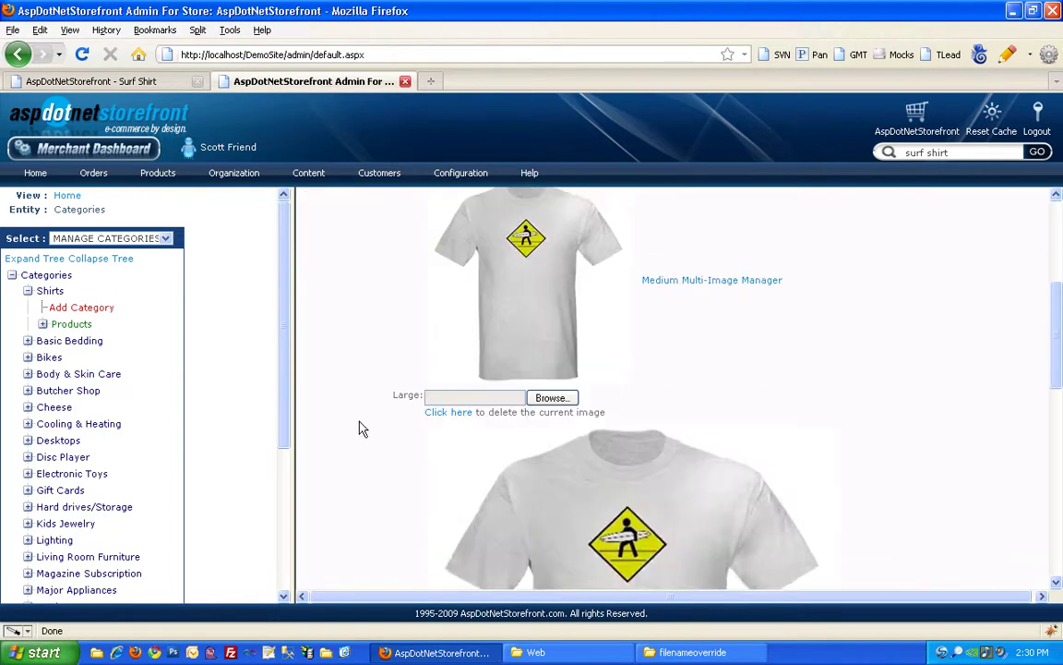
scroll(362, 427, "up", 4)
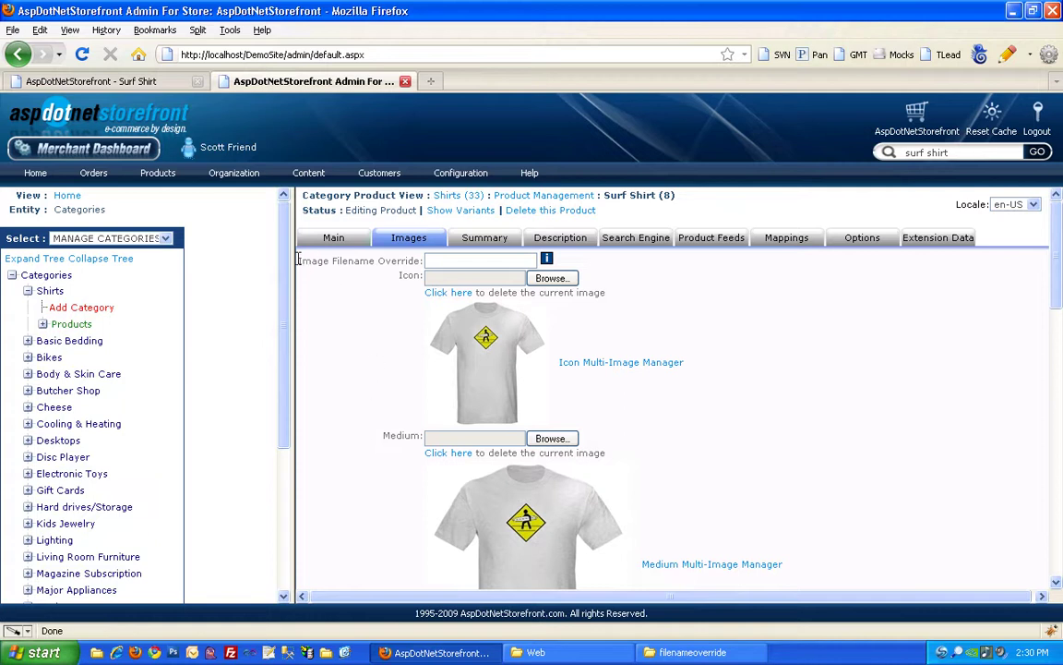
left_click_drag(299, 260, 422, 261)
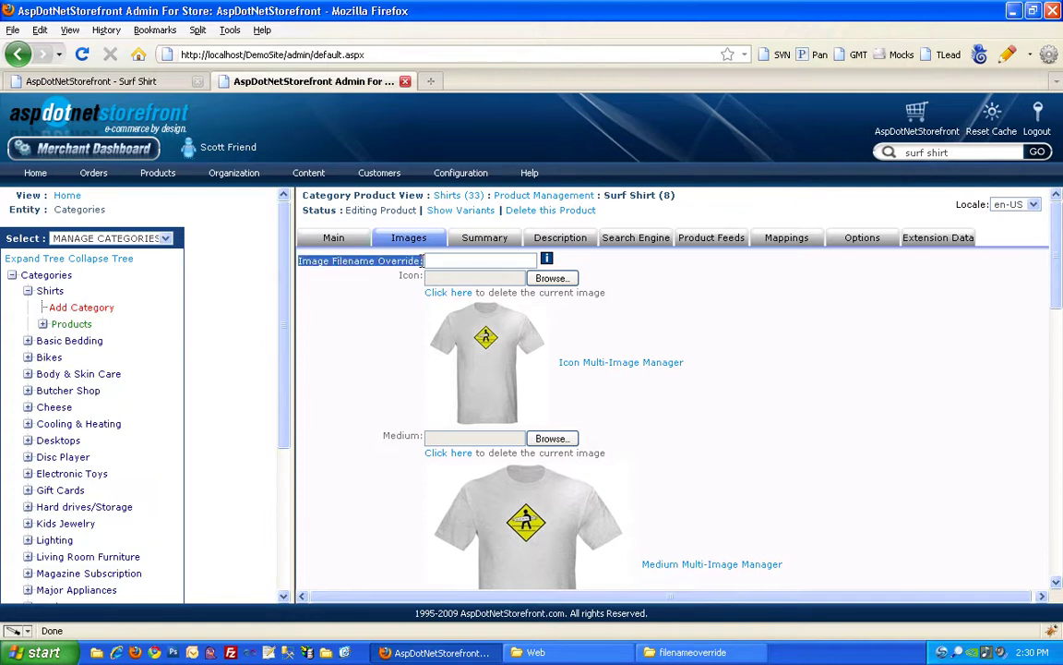
left_click(369, 311)
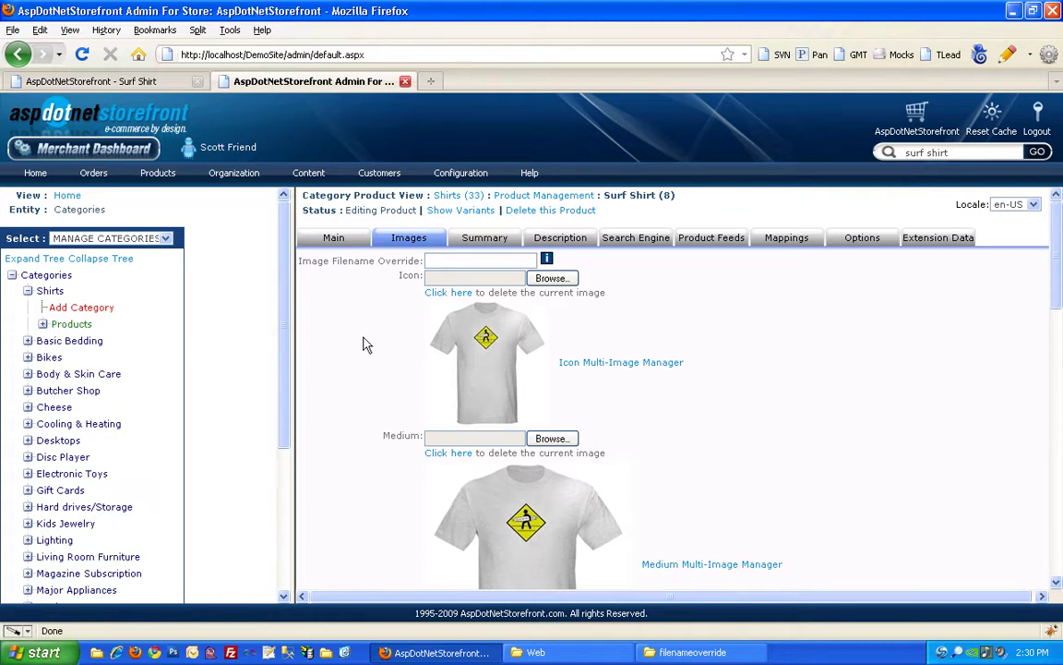
scroll(365, 347, "down", 2)
scroll(365, 347, "down", 6)
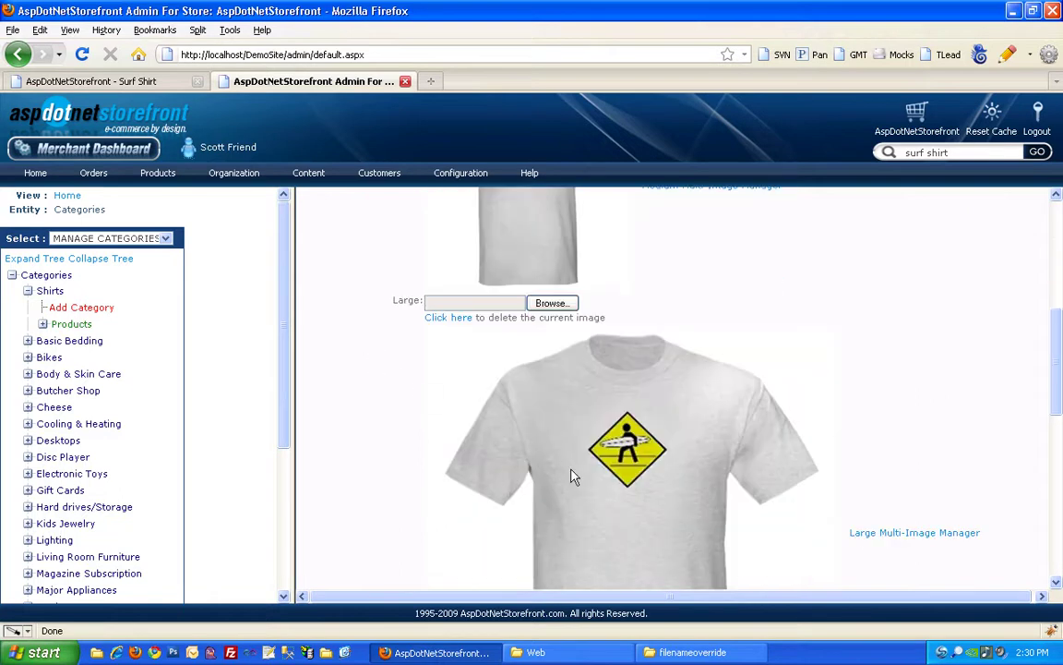
scroll(499, 458, "up", 6)
scroll(506, 458, "down", 6)
scroll(545, 490, "up", 9)
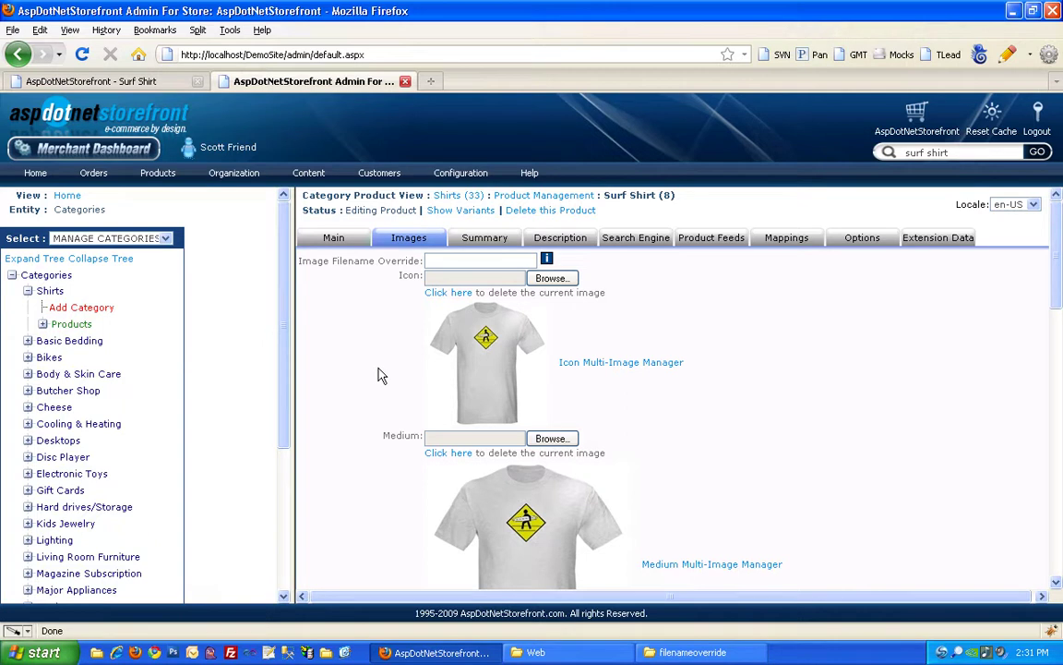
scroll(338, 419, "down", 2)
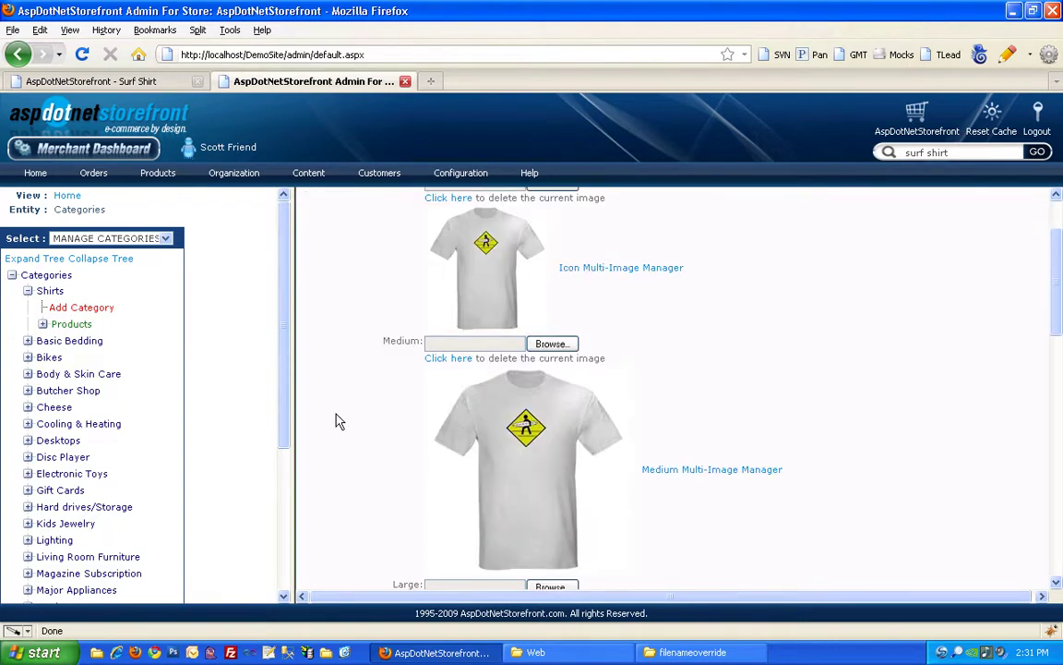
scroll(339, 423, "up", 2)
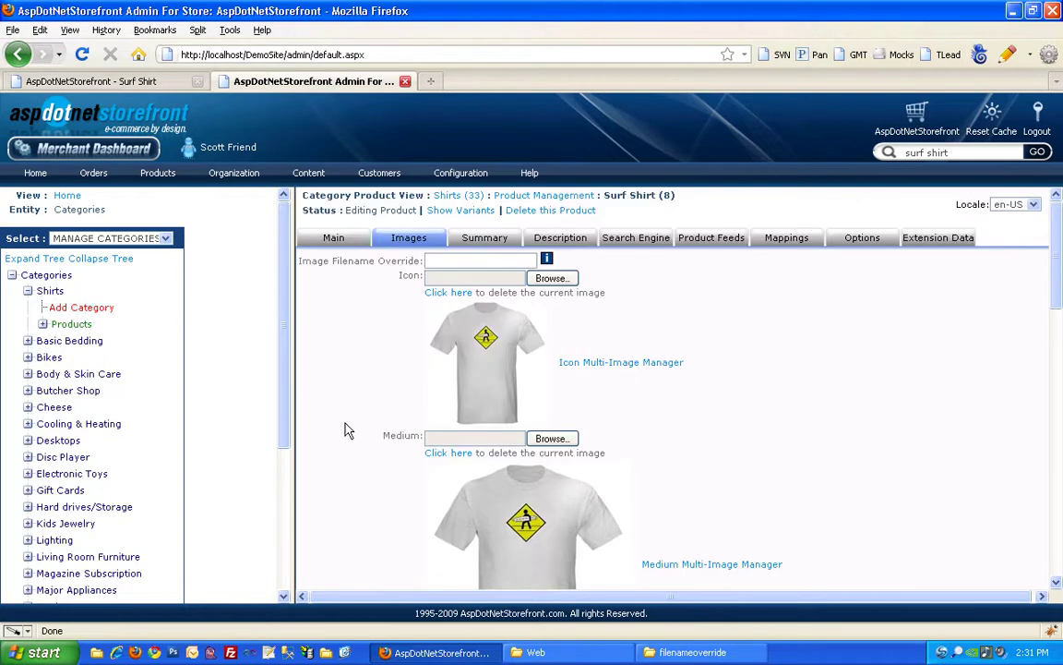
scroll(347, 430, "down", 2)
scroll(347, 430, "down", 2)
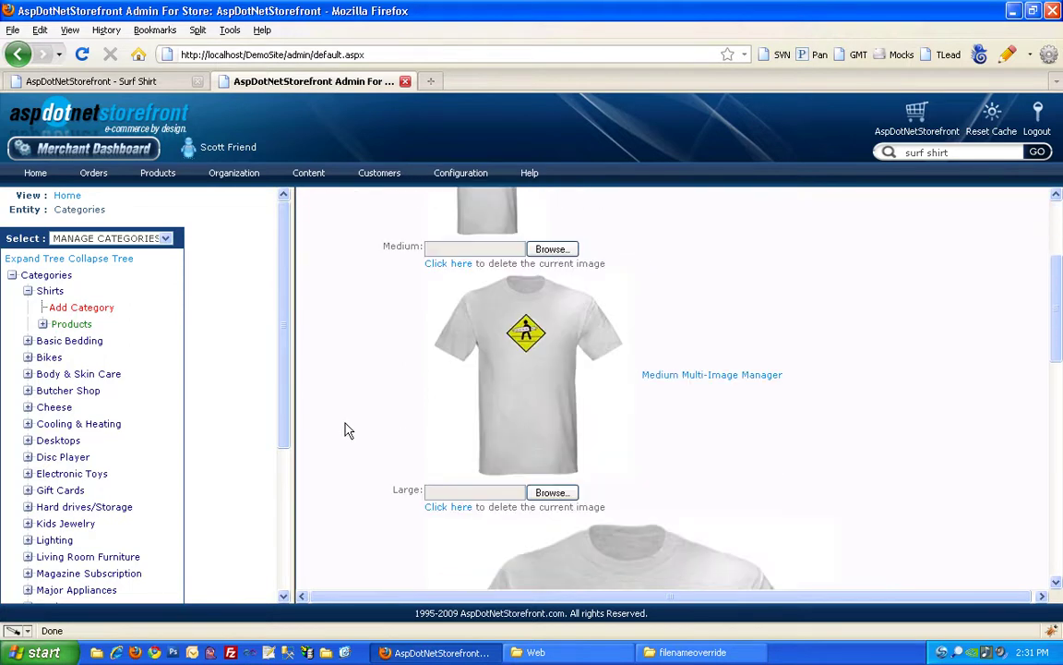
scroll(347, 430, "down", 4)
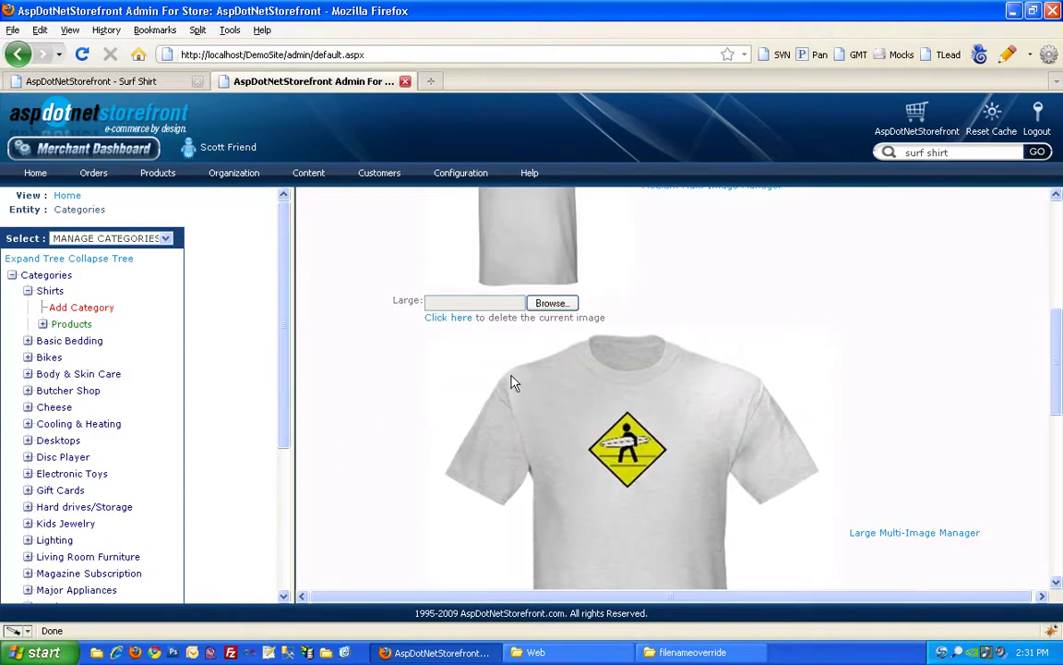
scroll(531, 429, "up", 6)
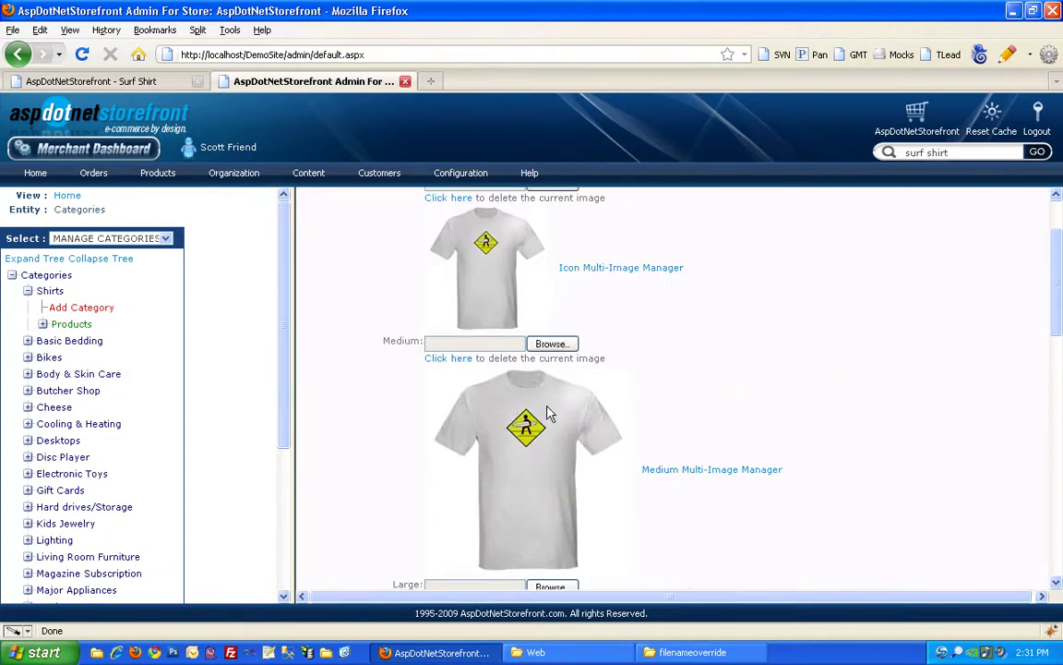
scroll(472, 386, "up", 2)
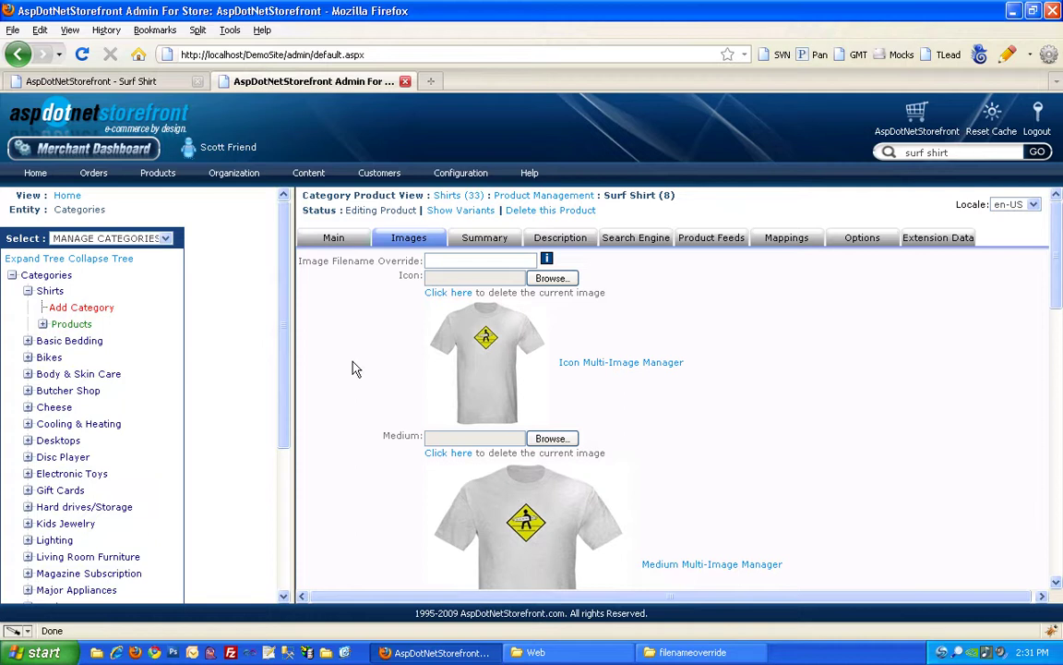
left_click(433, 262)
- Look through the icon, large and medium subfolders of the Shirts filenameoverride folder
left_click(691, 652)
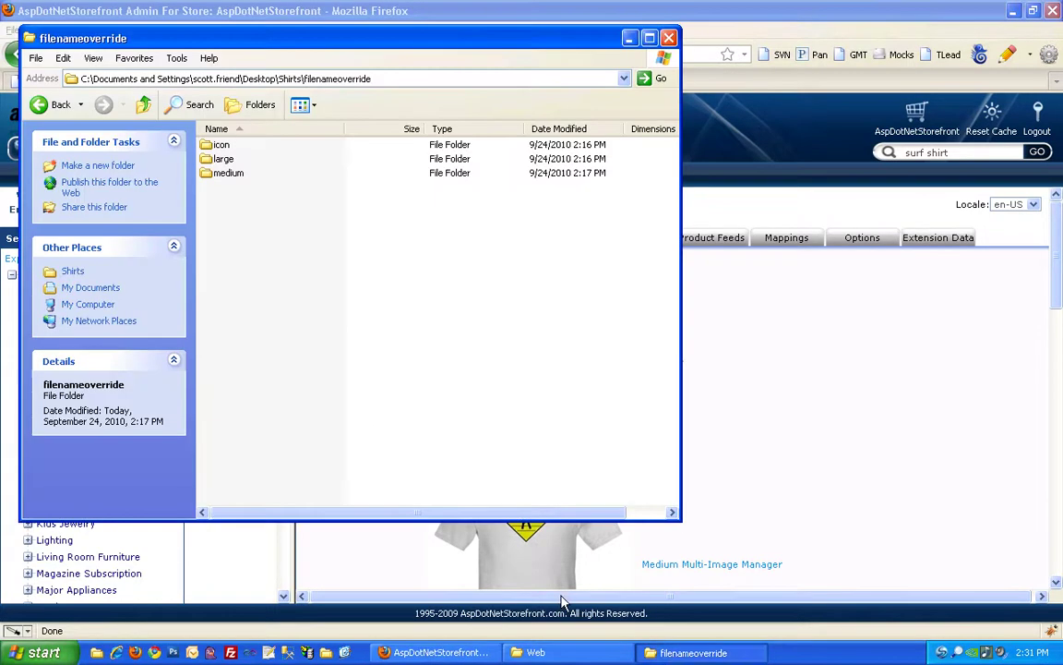
left_click(143, 107)
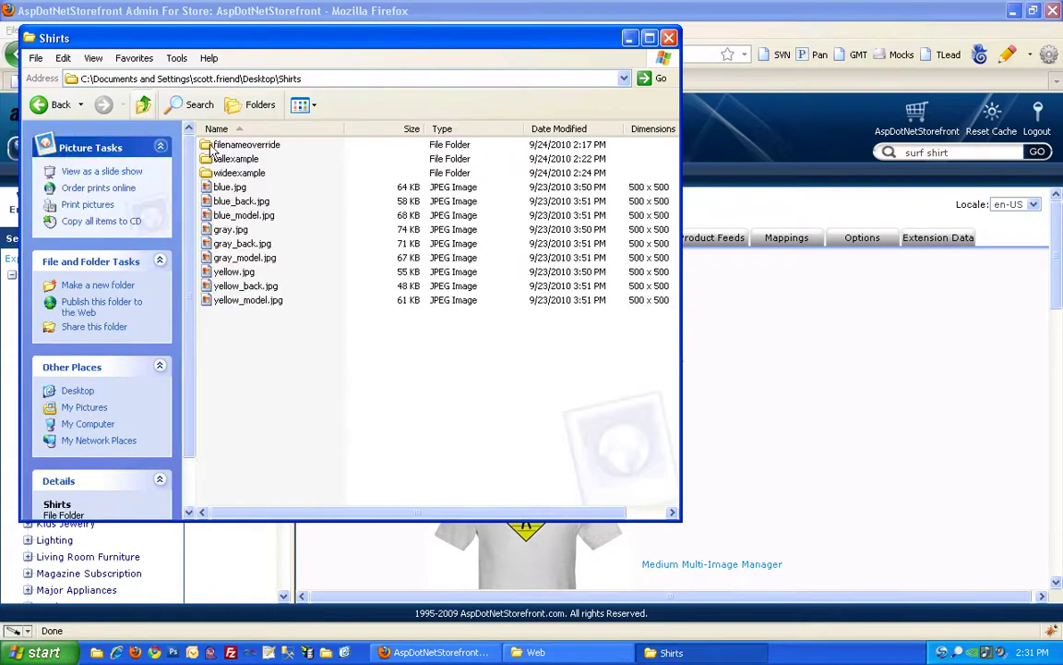
double_click(226, 145)
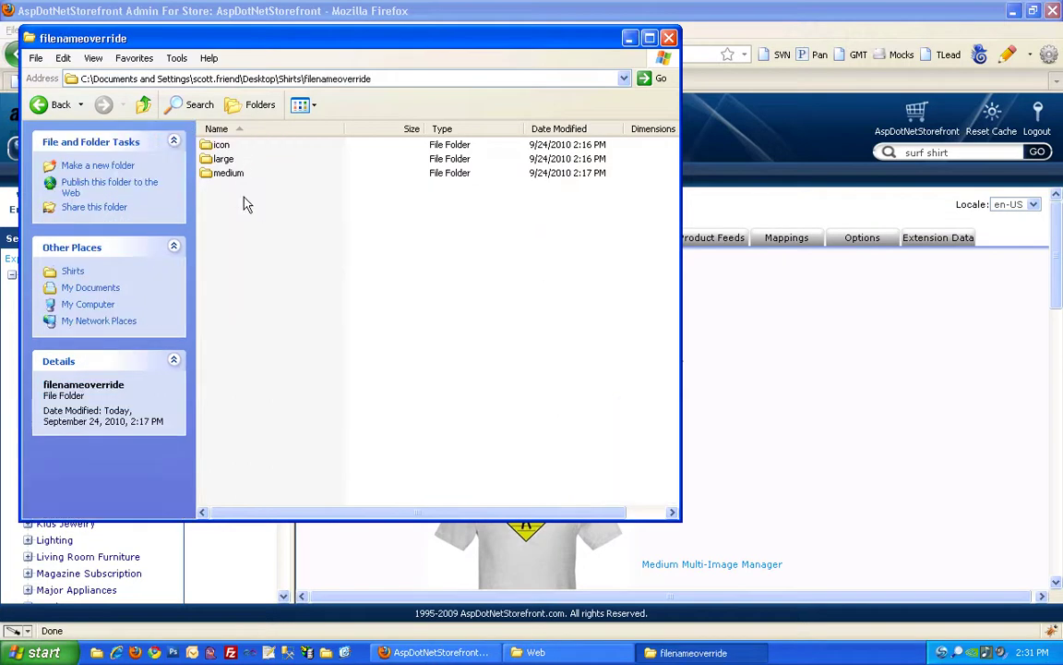
double_click(219, 144)
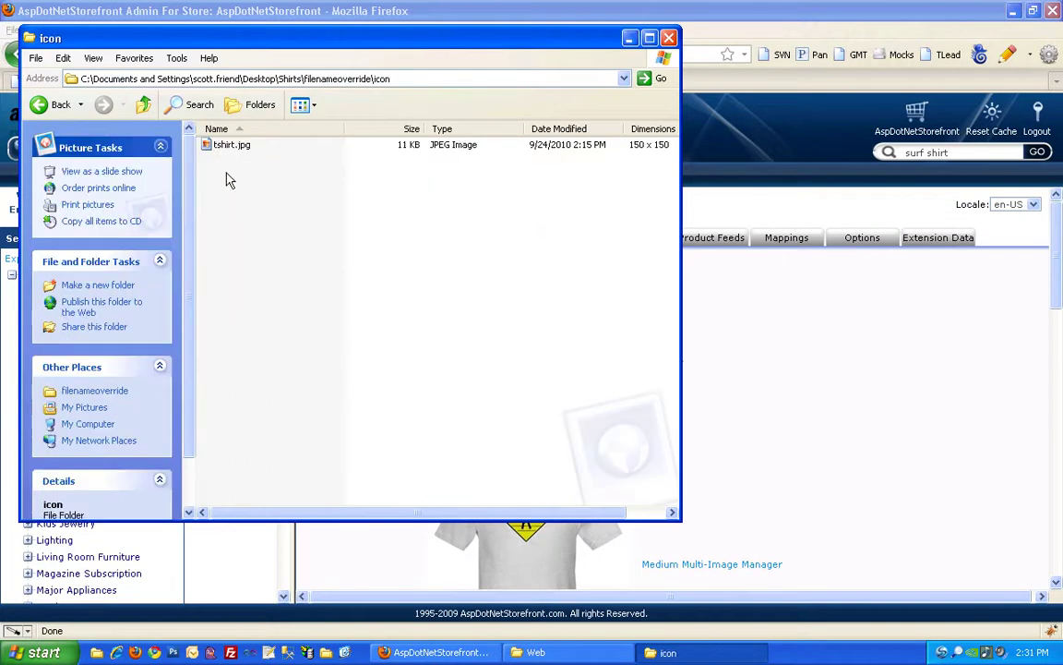
left_click(145, 105)
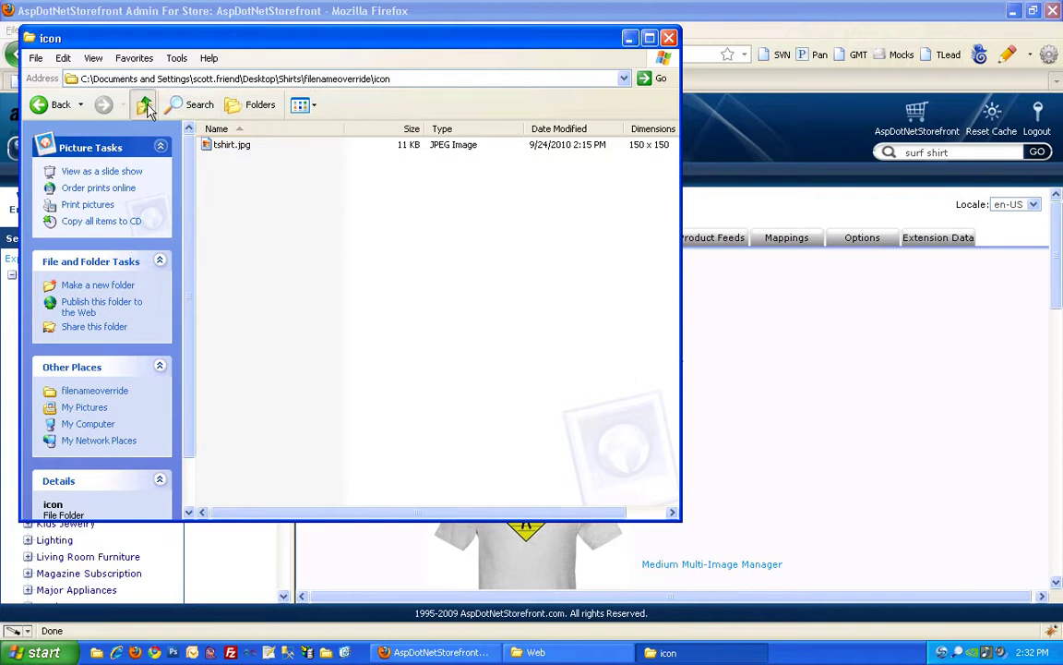
double_click(226, 159)
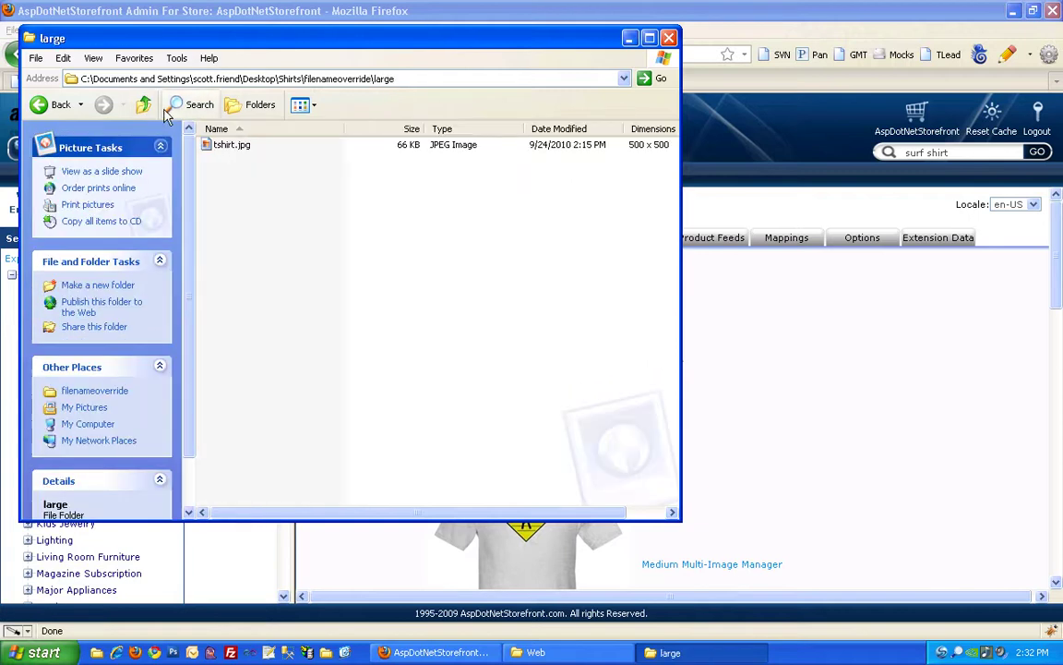
left_click(143, 104)
double_click(222, 174)
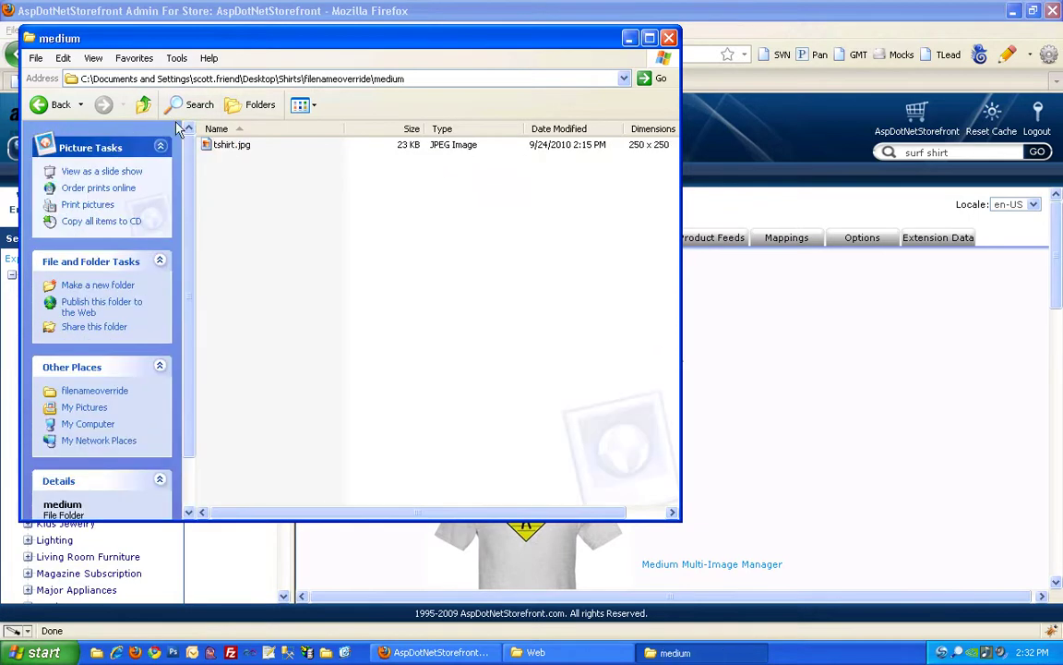
left_click(143, 104)
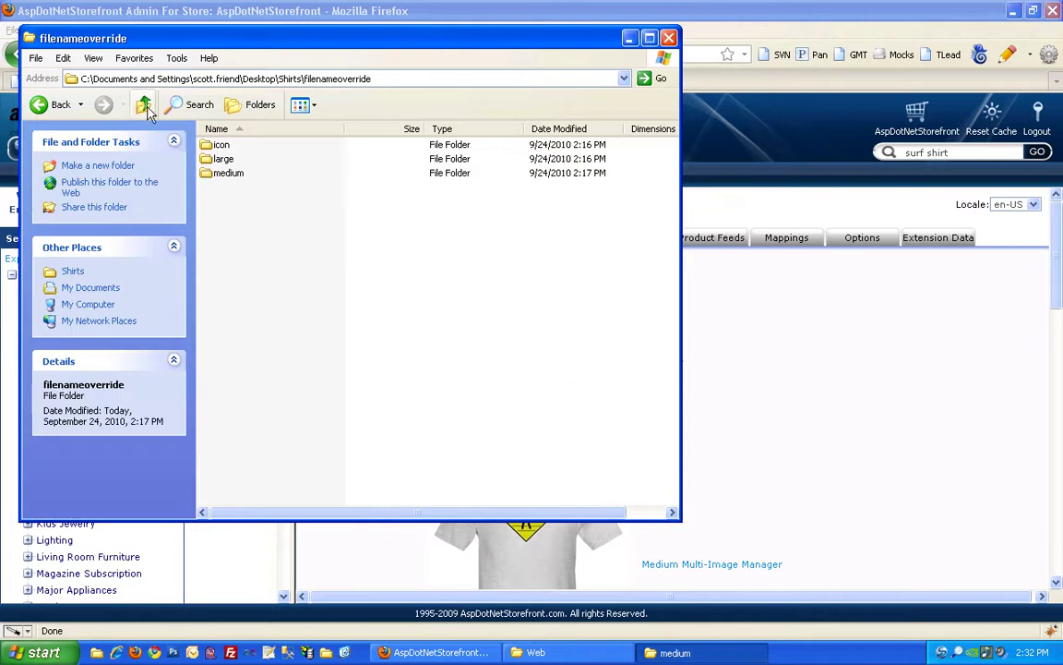
- Preview the 150 × 150 tshirt.jpg in the icon folder, then return to the Web folder window
left_click(221, 147)
double_click(222, 148)
double_click(227, 148)
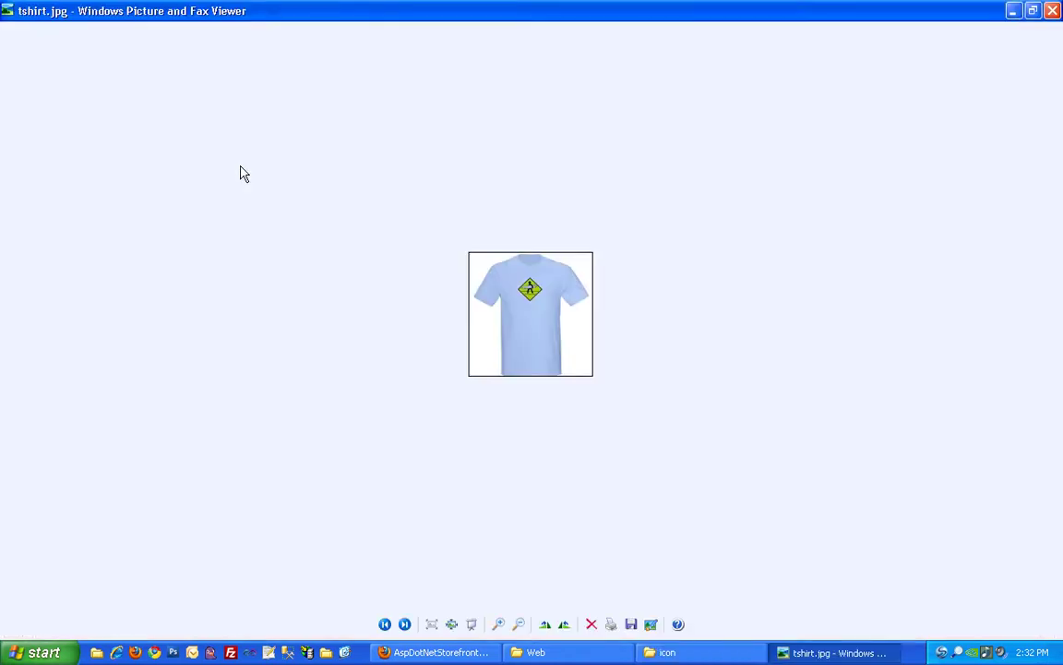
left_click(1052, 10)
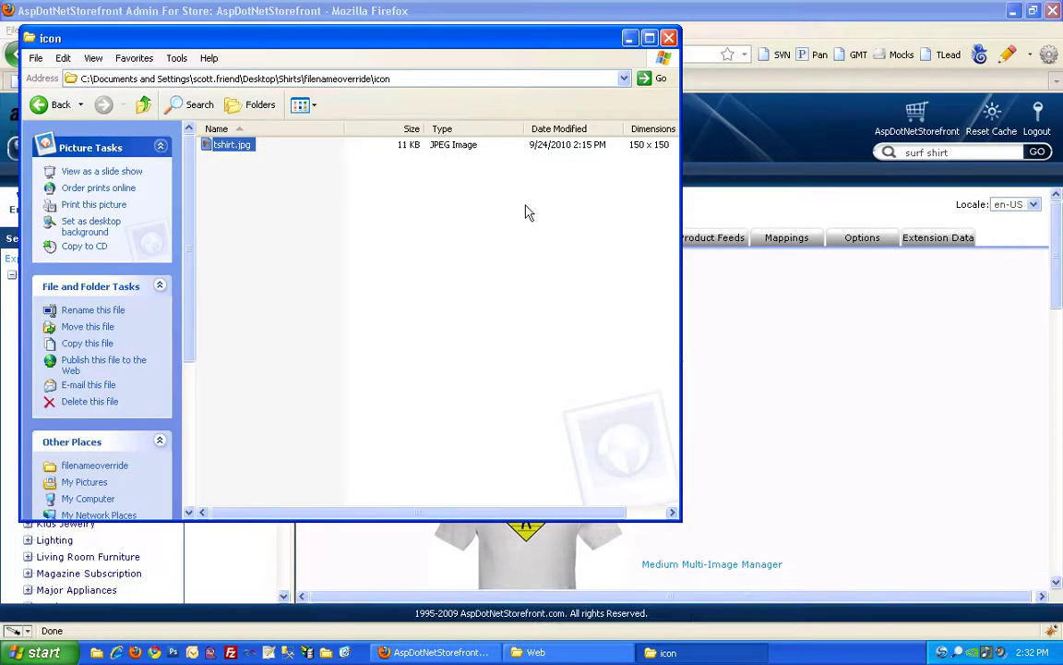
left_click(453, 316)
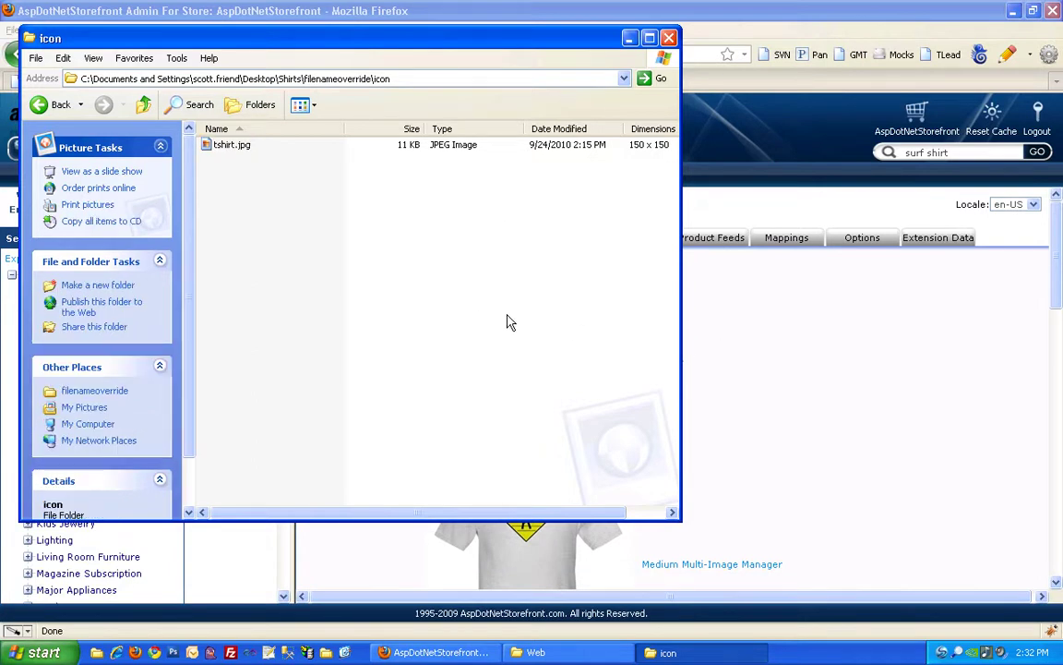
left_click(533, 651)
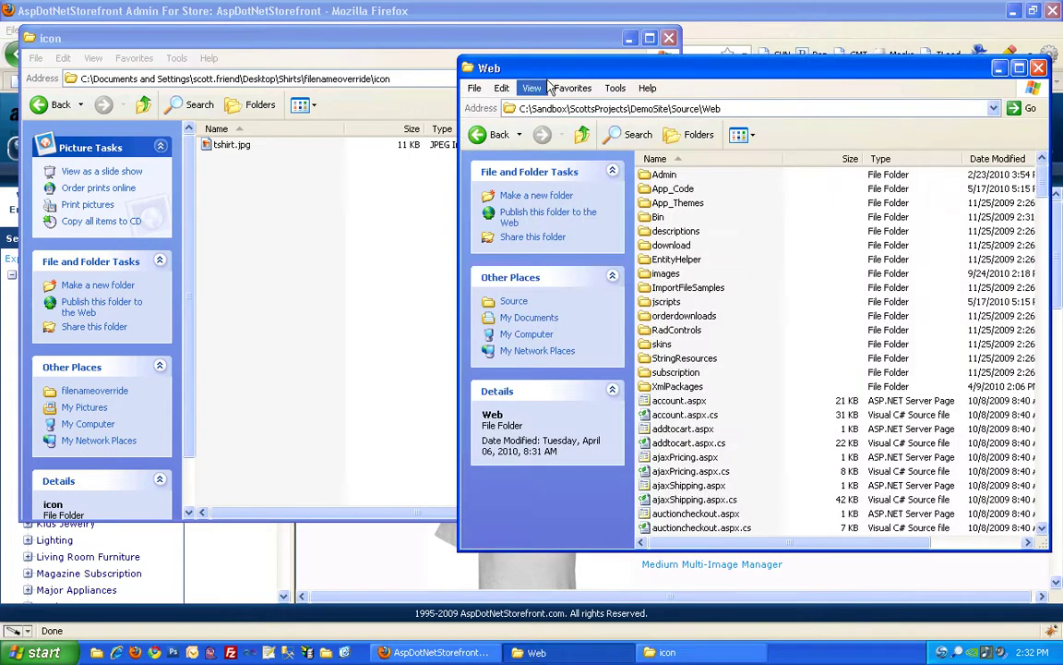
- Browse the site's images\product\icon folder and inspect the existing 1.jpg and 8.jpg images
left_click_drag(559, 75, 533, 80)
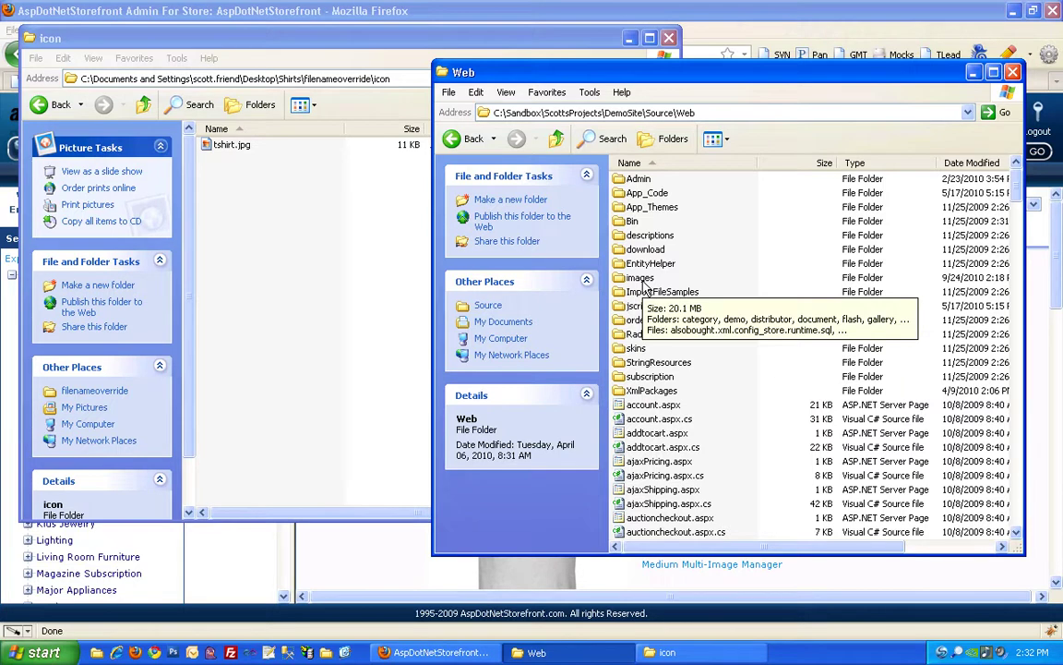
left_click(638, 179)
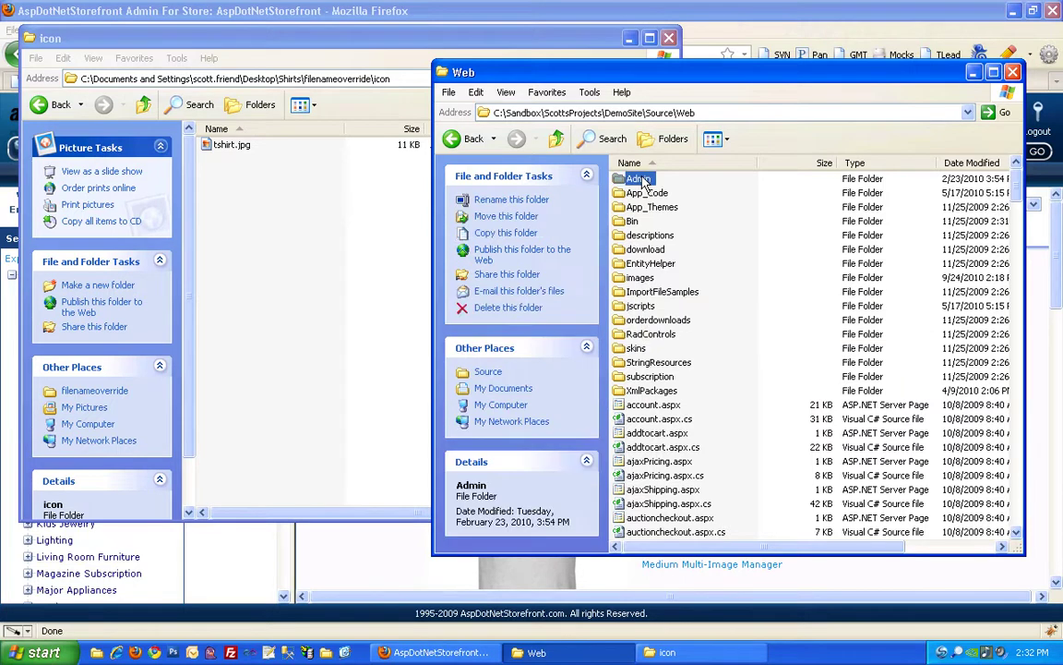
left_click(647, 281)
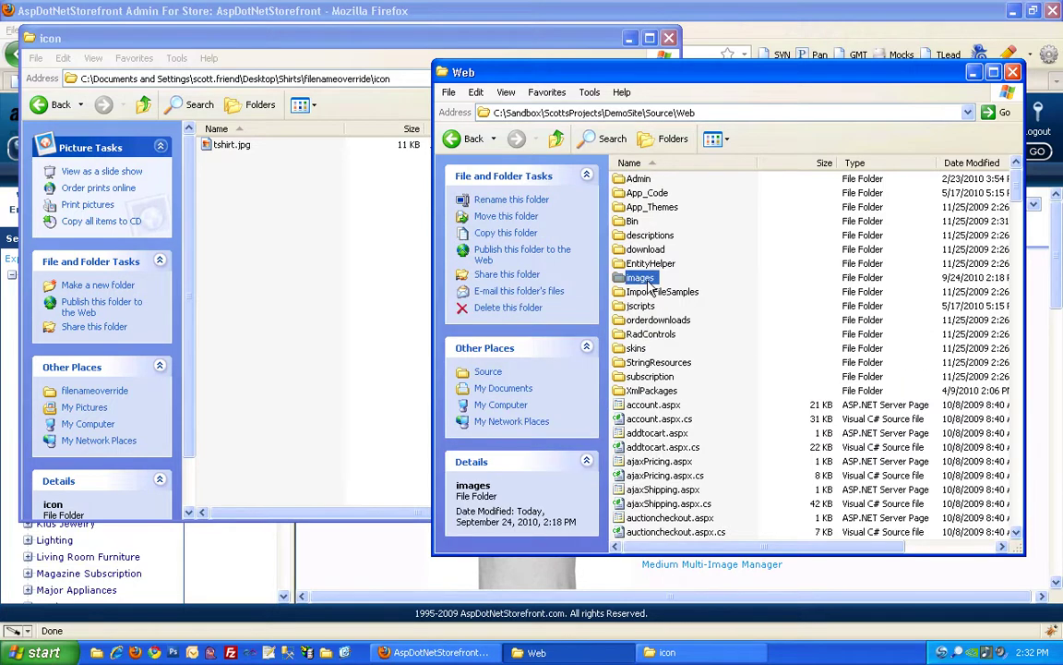
double_click(648, 281)
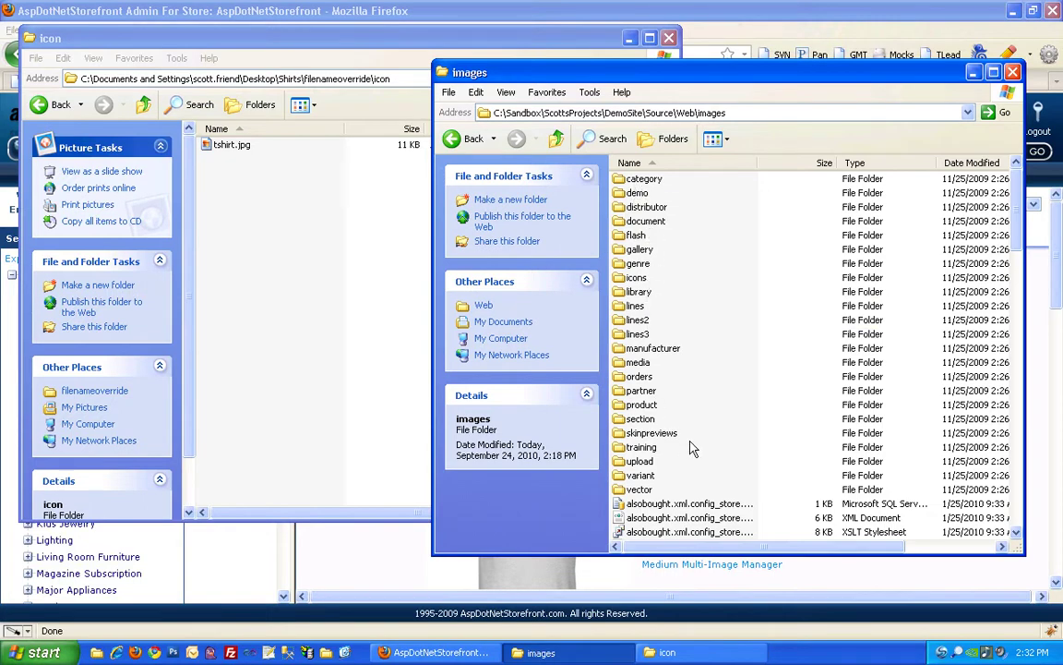
double_click(652, 409)
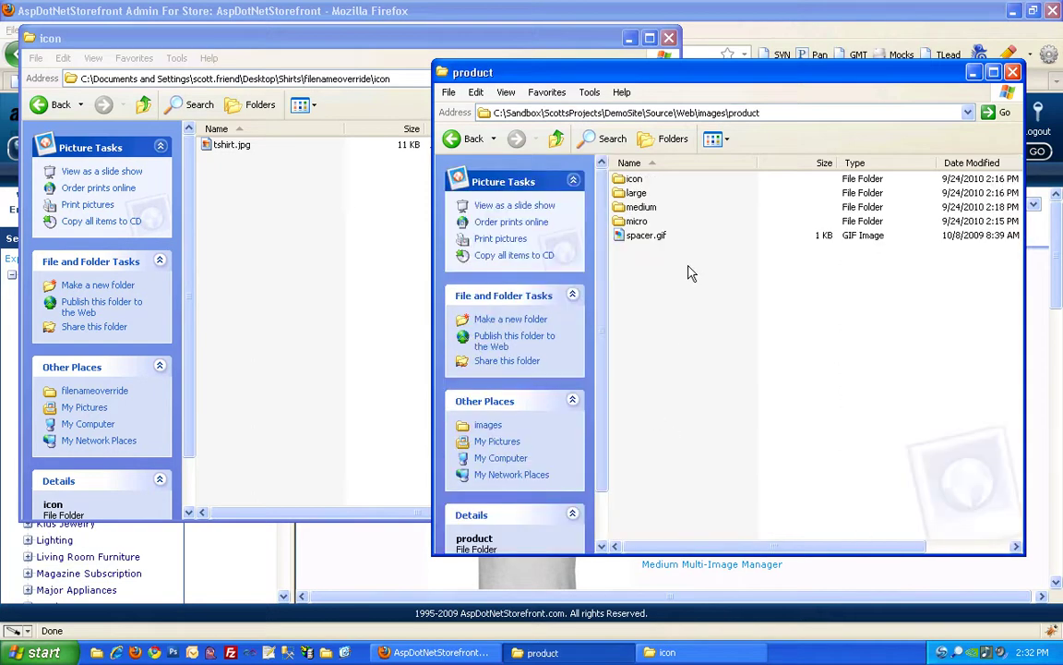
left_click(635, 179)
left_click(637, 193)
left_click(640, 208)
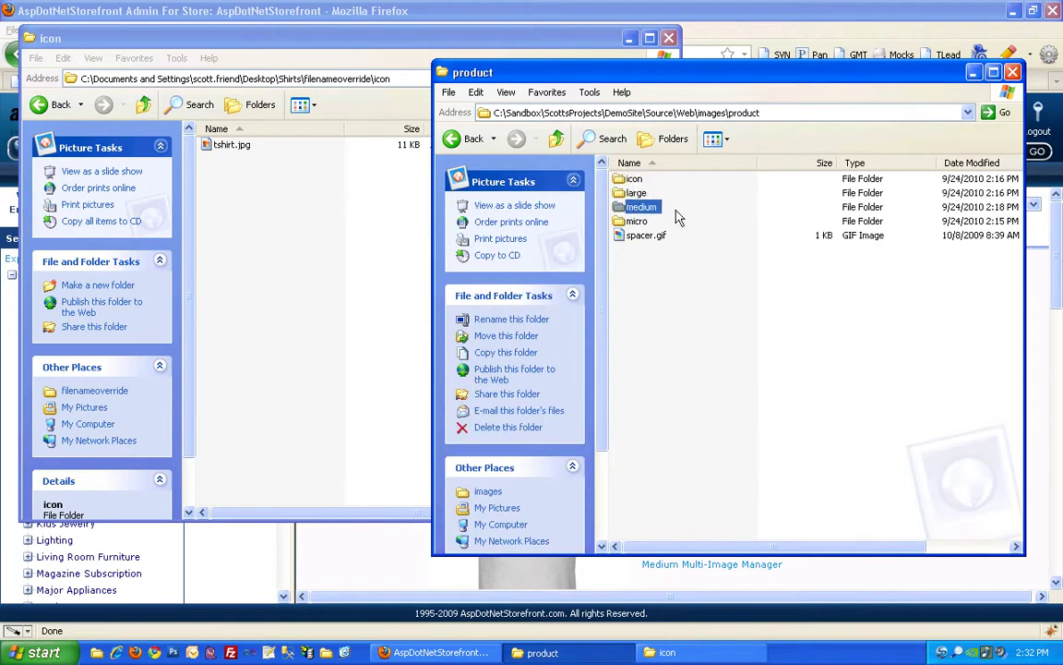
double_click(636, 180)
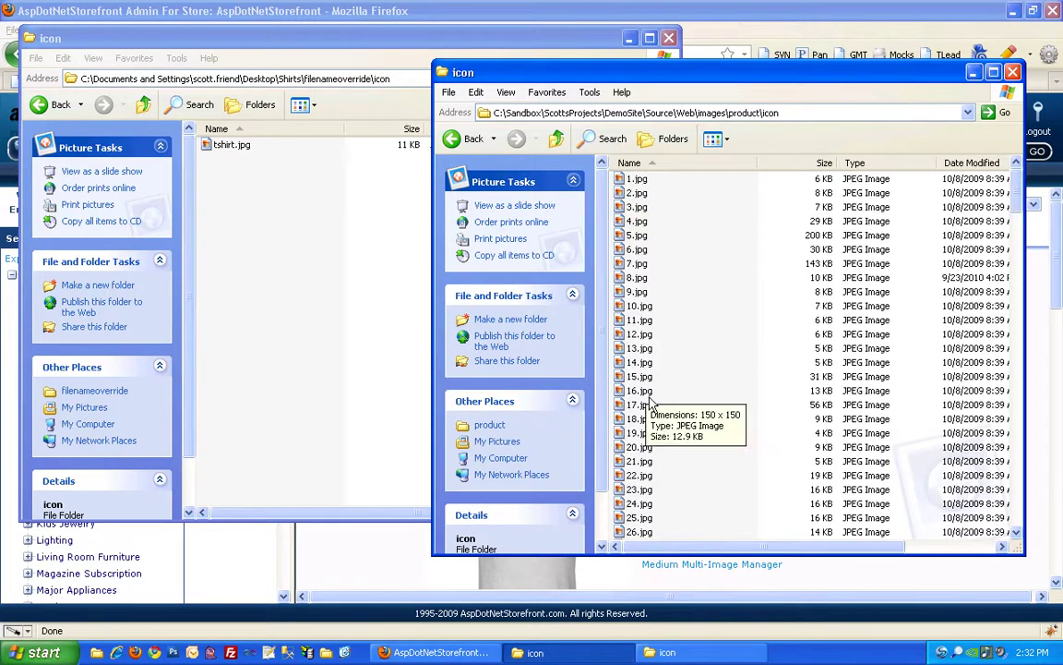
left_click(639, 278)
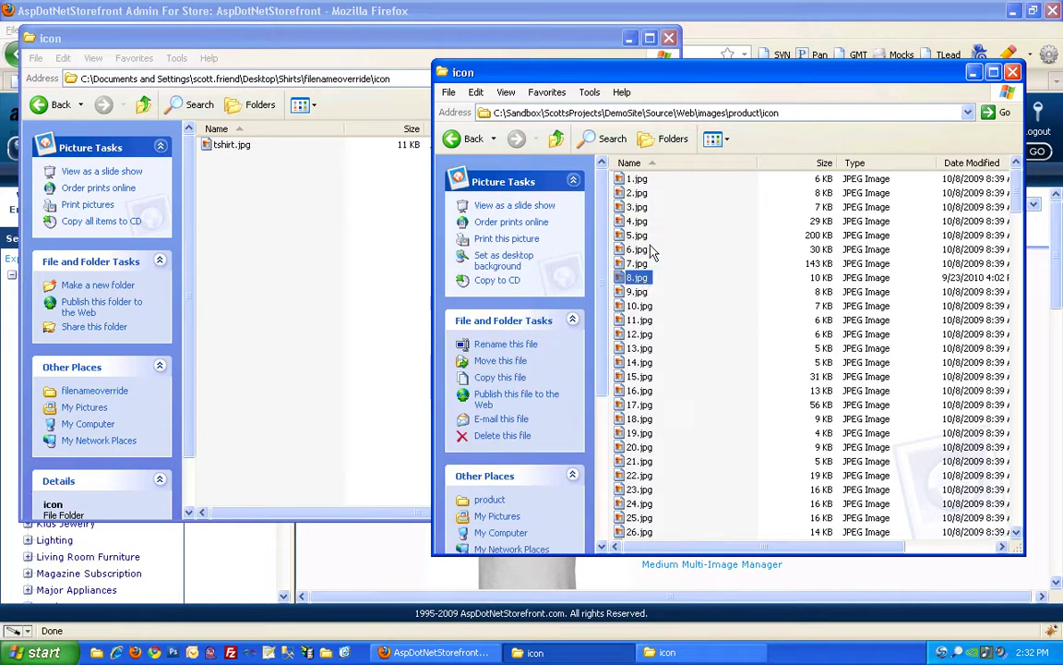
left_click(639, 182)
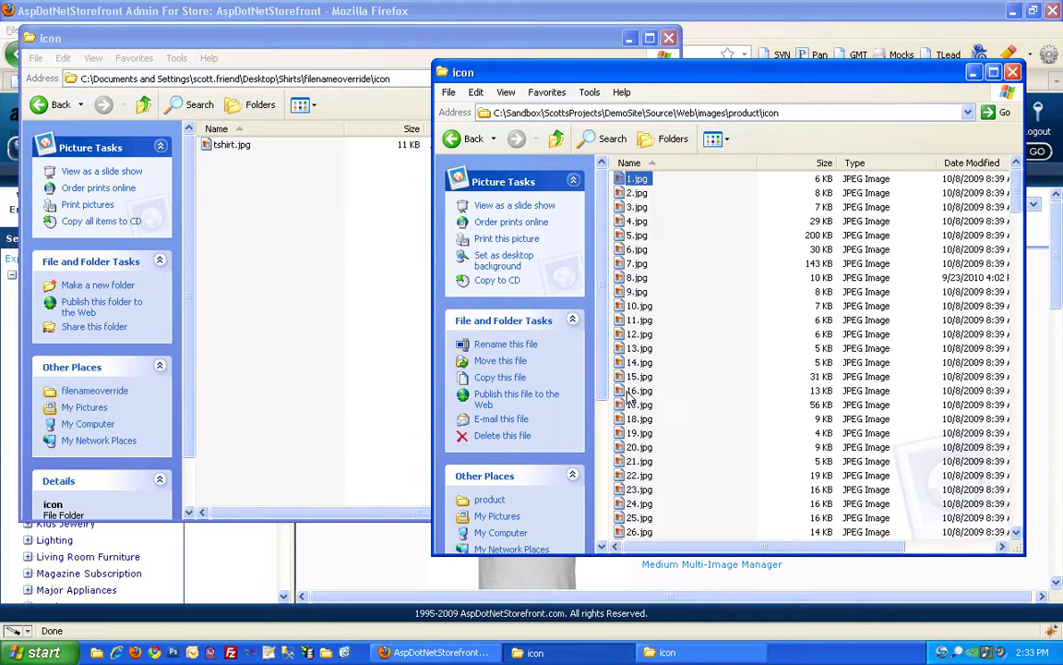
left_click(634, 279)
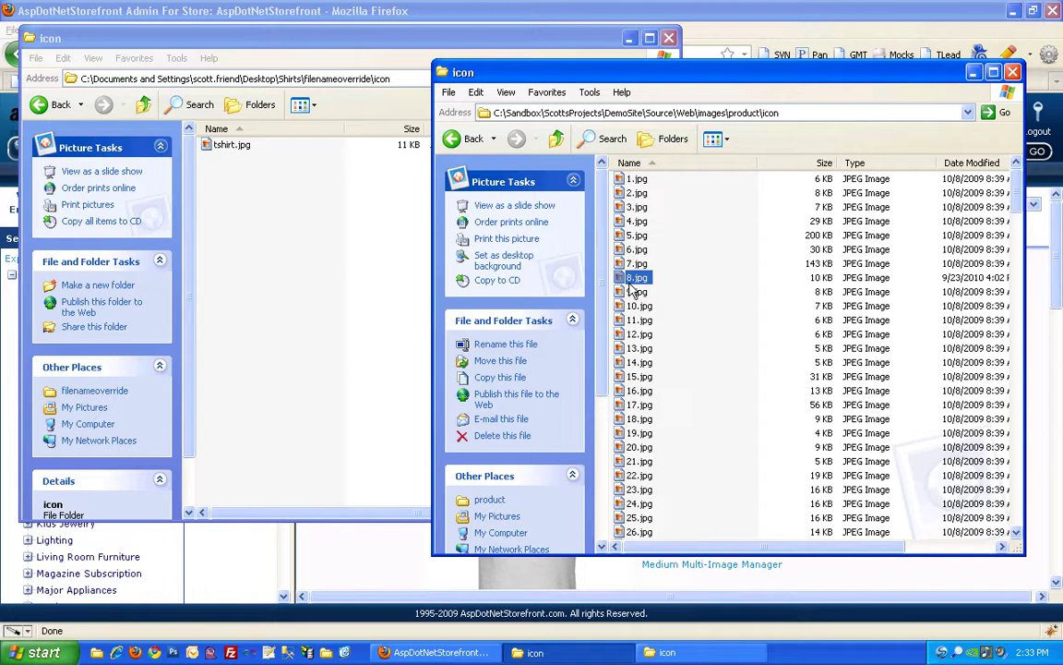
- Copy the icon-size tshirt.jpg into the site's product icon folder
left_click(338, 194)
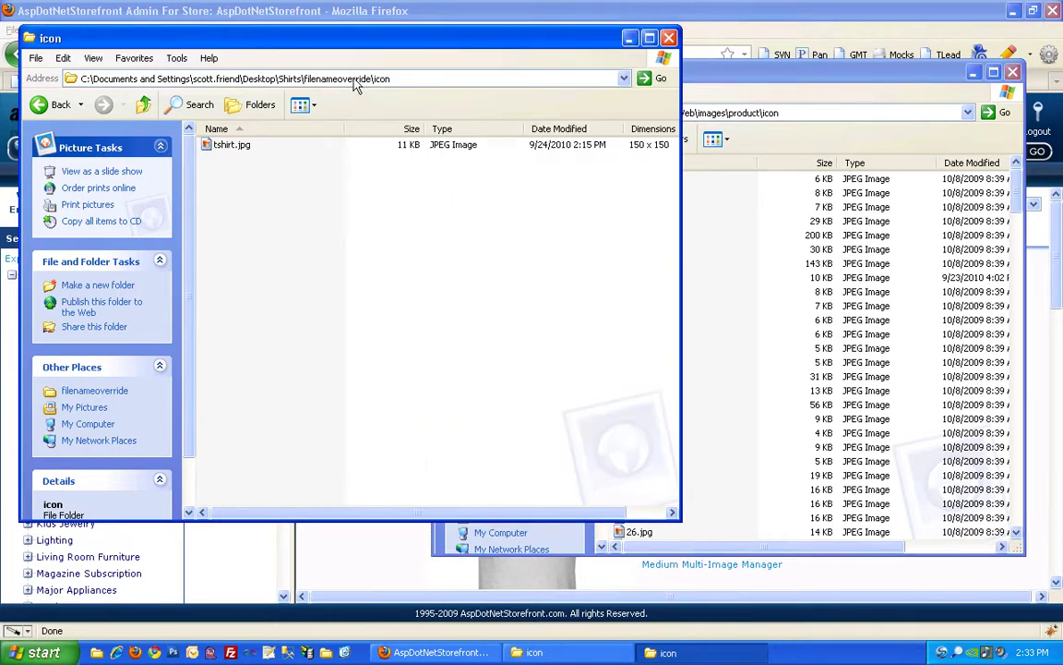
left_click(219, 145)
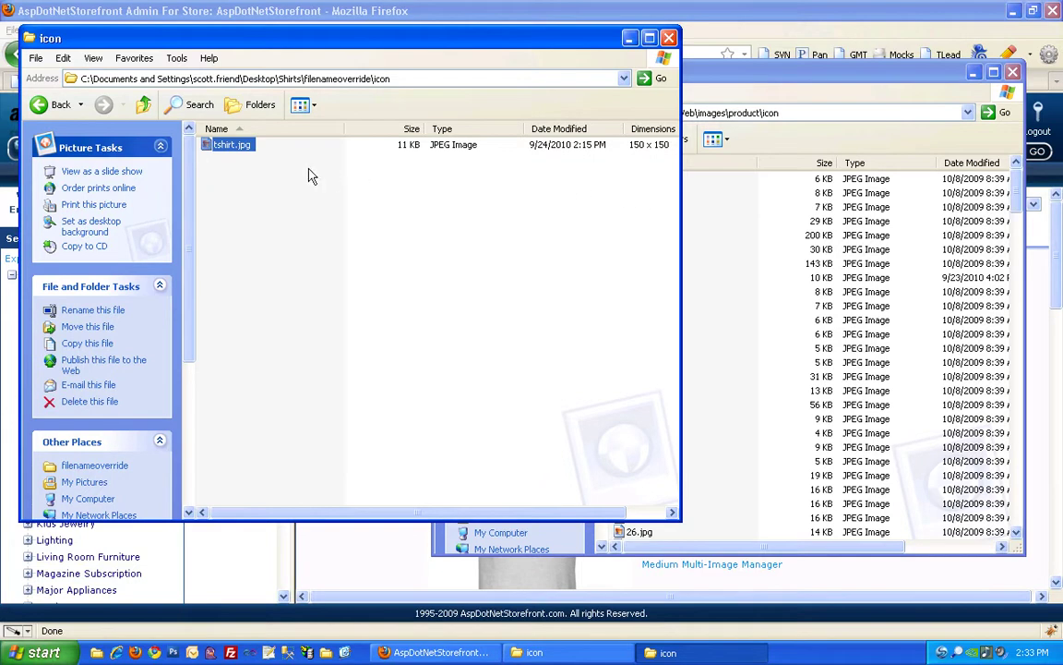
right_click(242, 147)
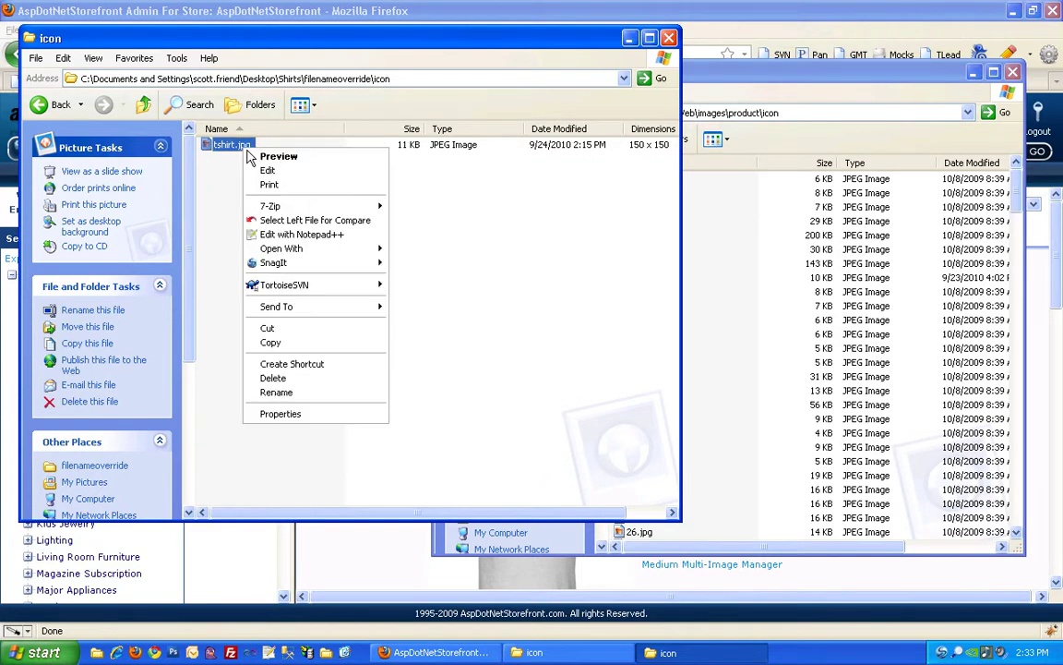
left_click(304, 344)
left_click(711, 280)
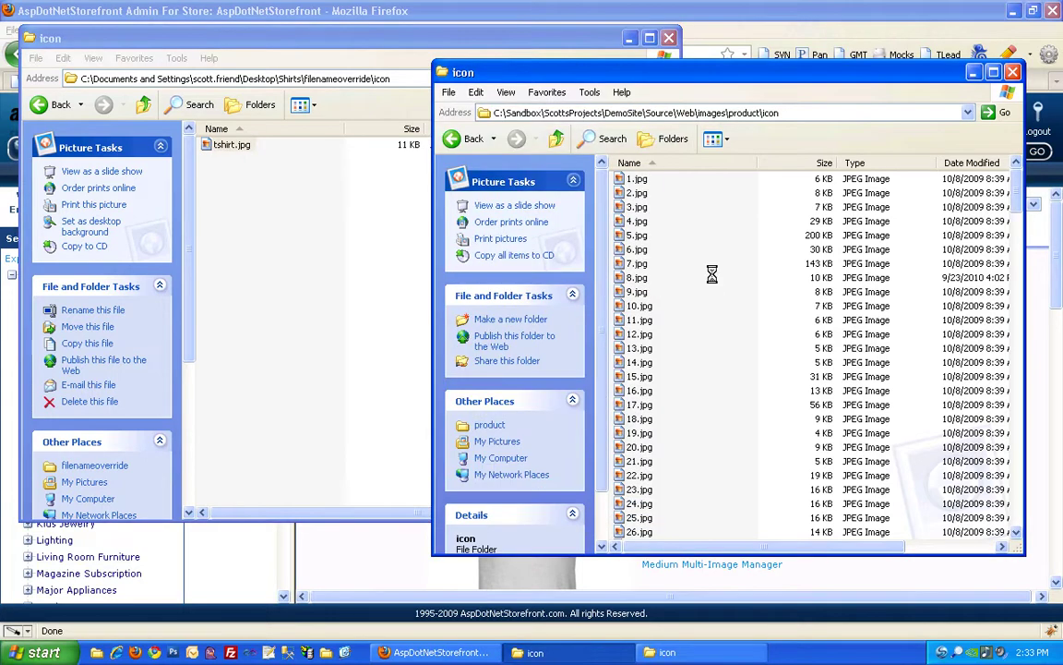
right_click(715, 276)
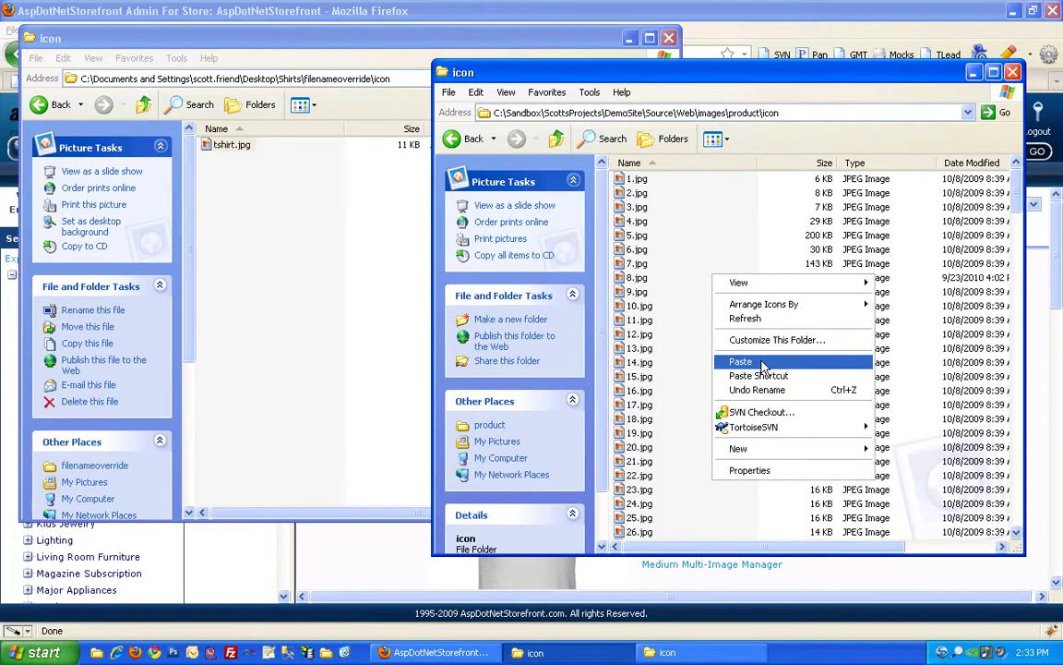
left_click(762, 360)
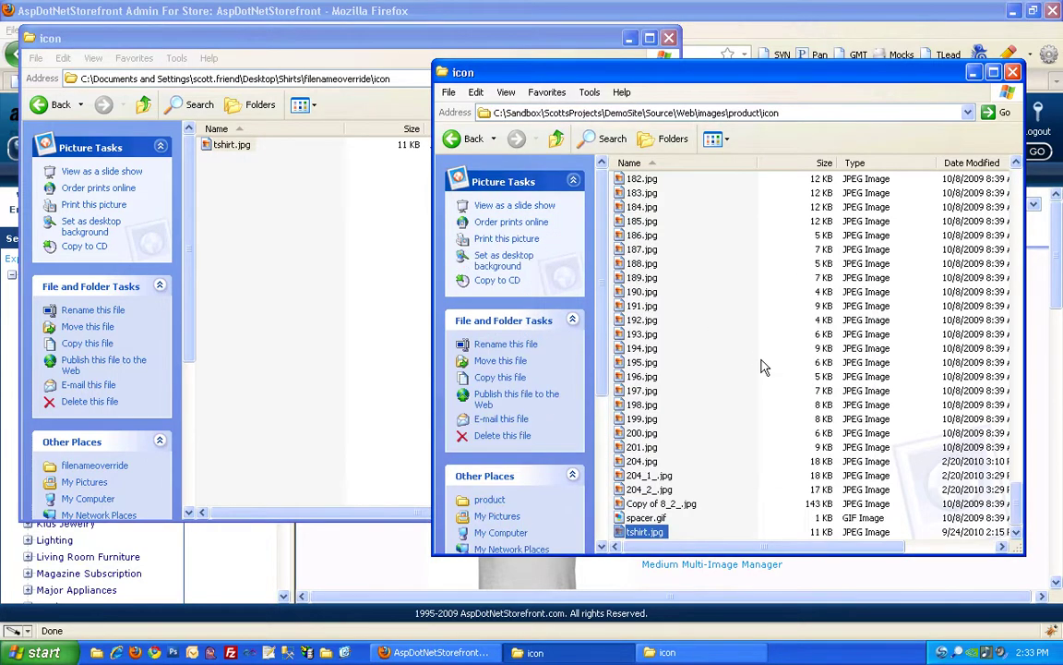
- Copy the large tshirt.jpg into the site's product large folder
left_click(555, 140)
double_click(635, 193)
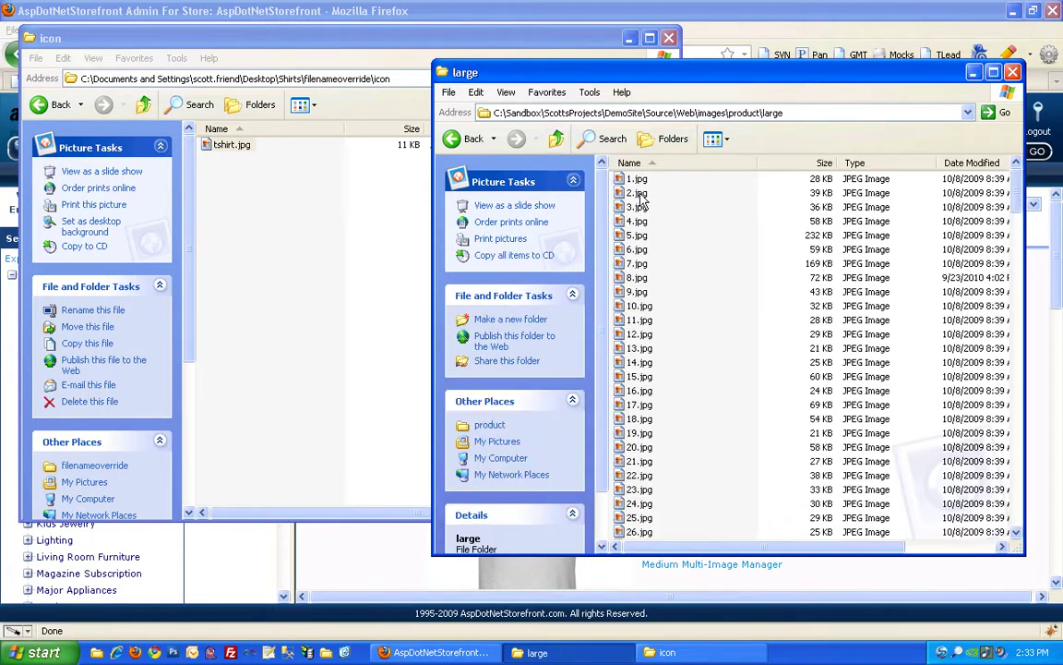
left_click(143, 105)
double_click(223, 157)
left_click(224, 155)
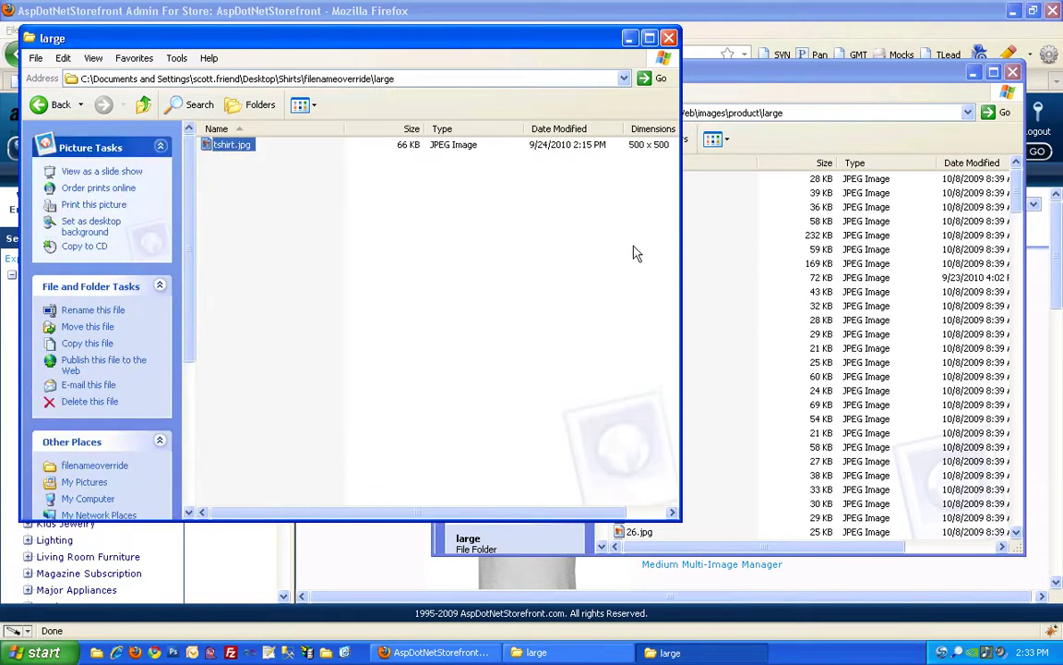
key("alt+Tab")
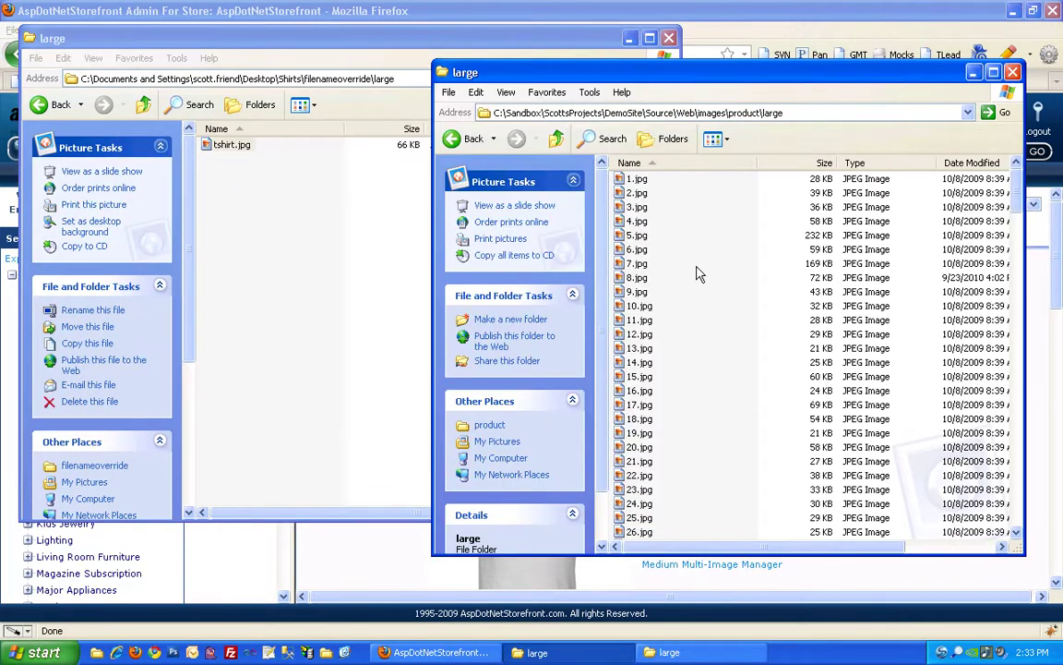
left_click(699, 274)
key("ctrl+v")
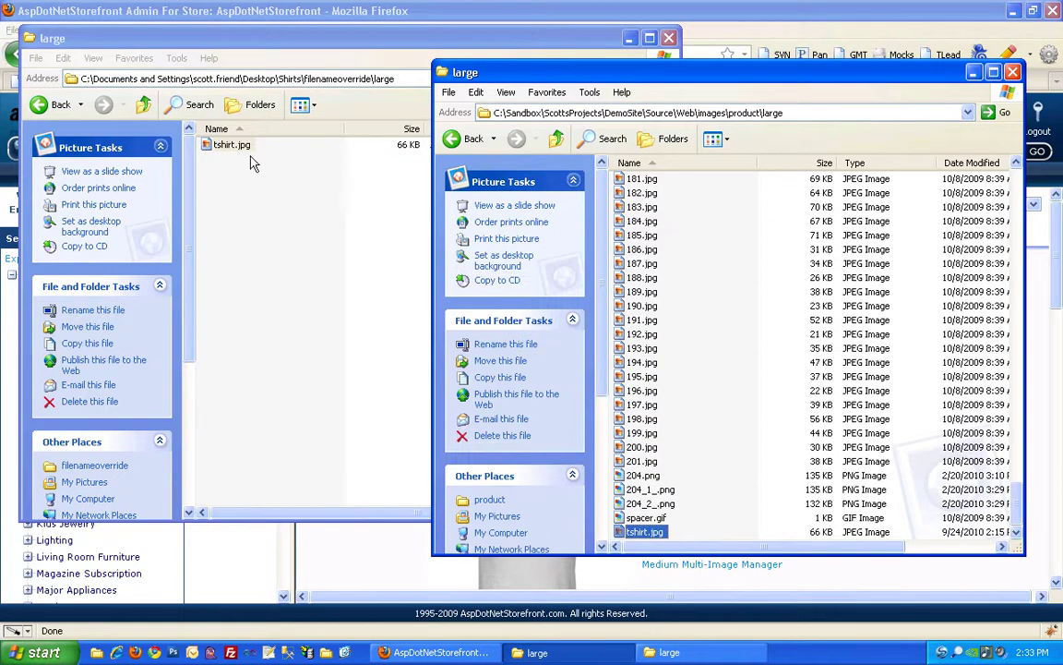
- Copy the medium tshirt.jpg into the site's product medium folder
left_click(145, 106)
double_click(227, 172)
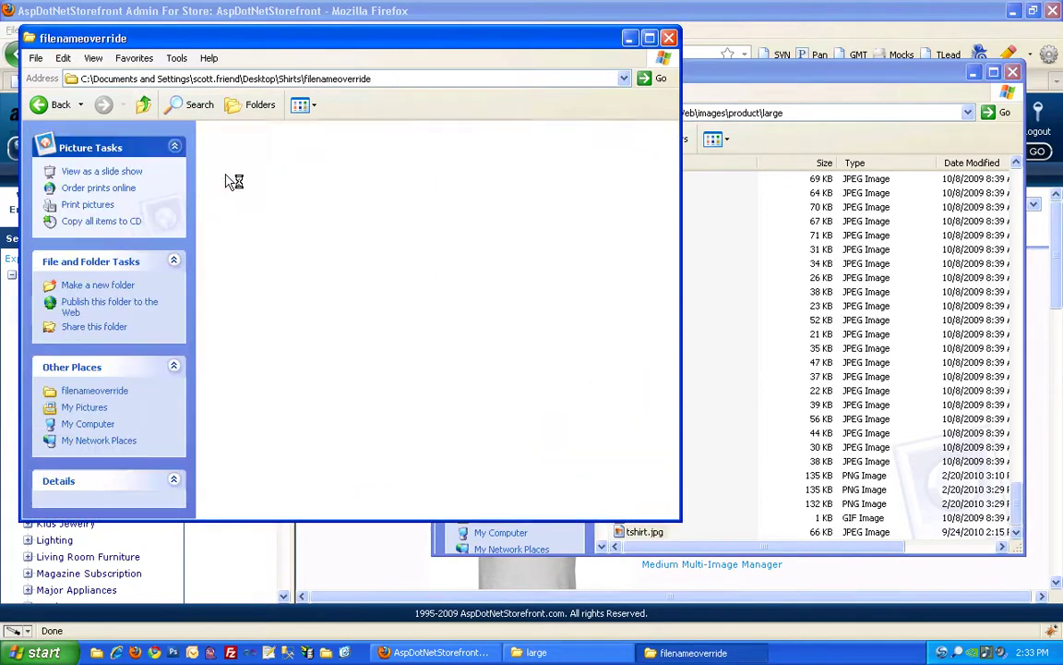
left_click(230, 146)
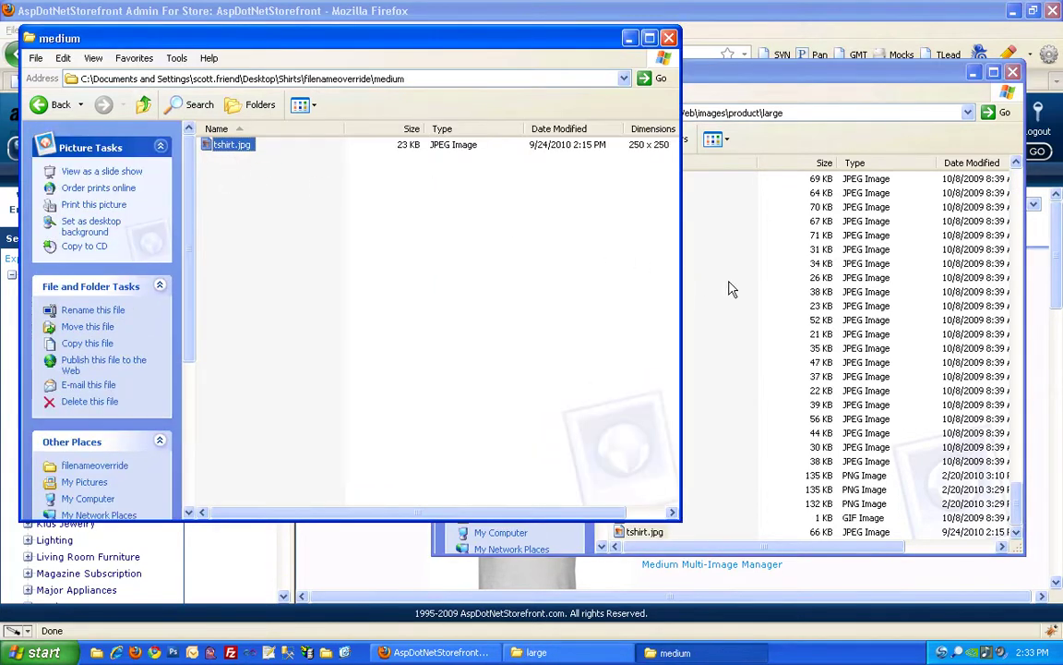
left_click(665, 263)
left_click(488, 137)
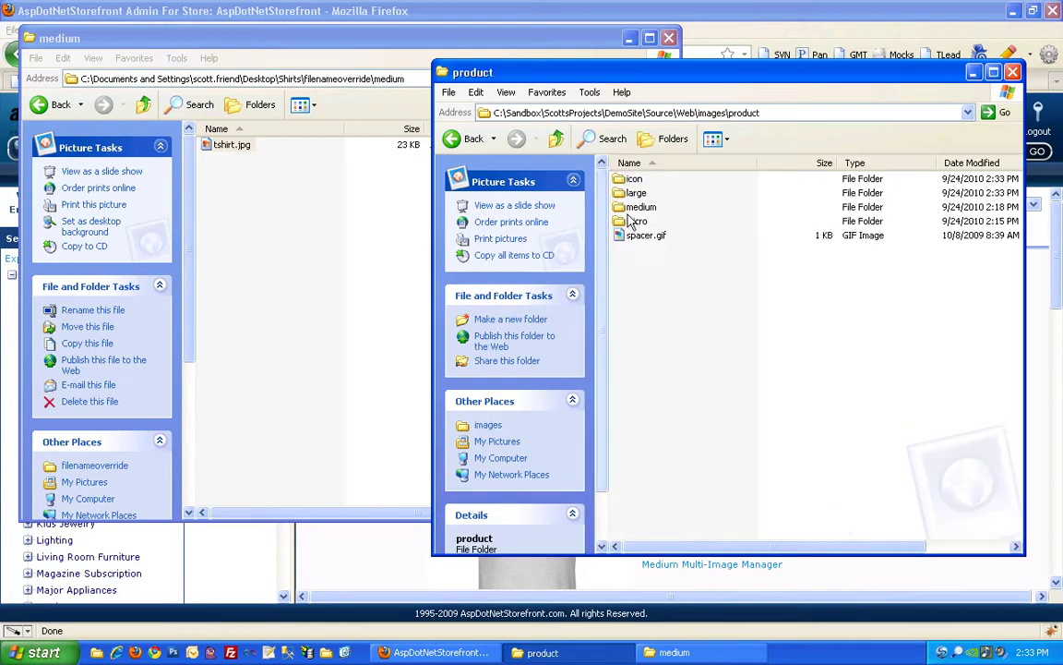
left_click(635, 223)
double_click(641, 207)
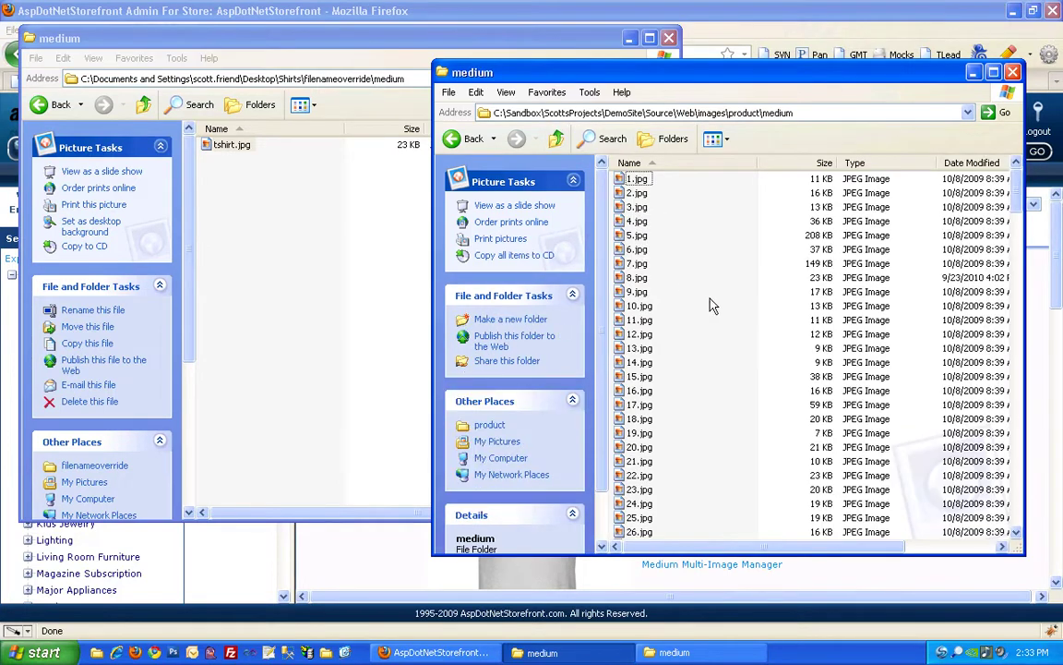
key("ctrl+v")
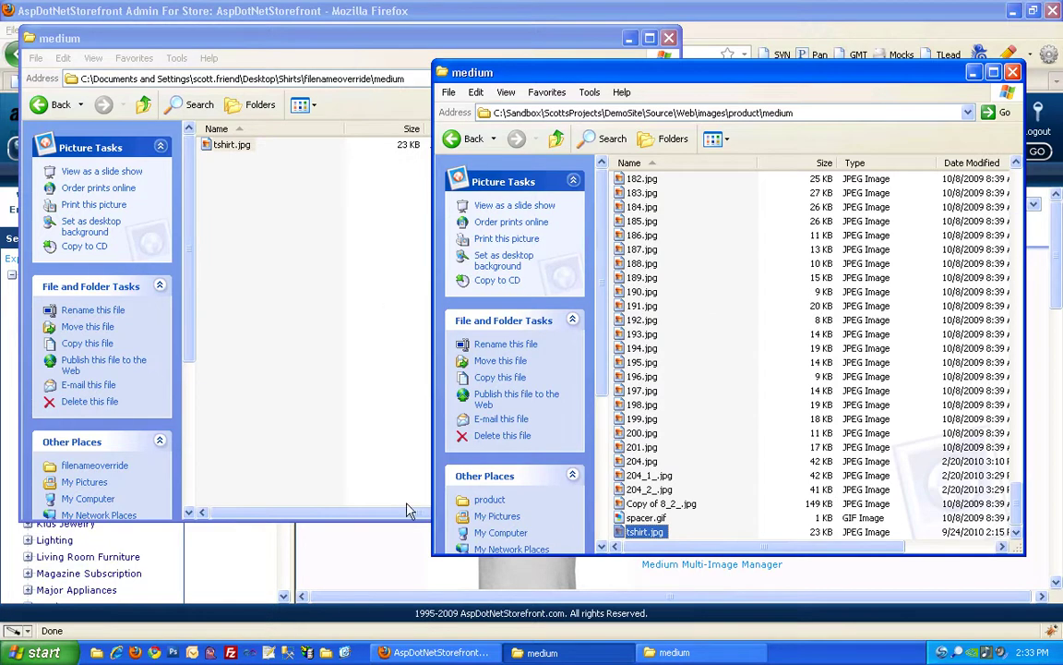
- Set Surf Shirt's Image Filename Override to tshirt.jpg and update the product
left_click(438, 653)
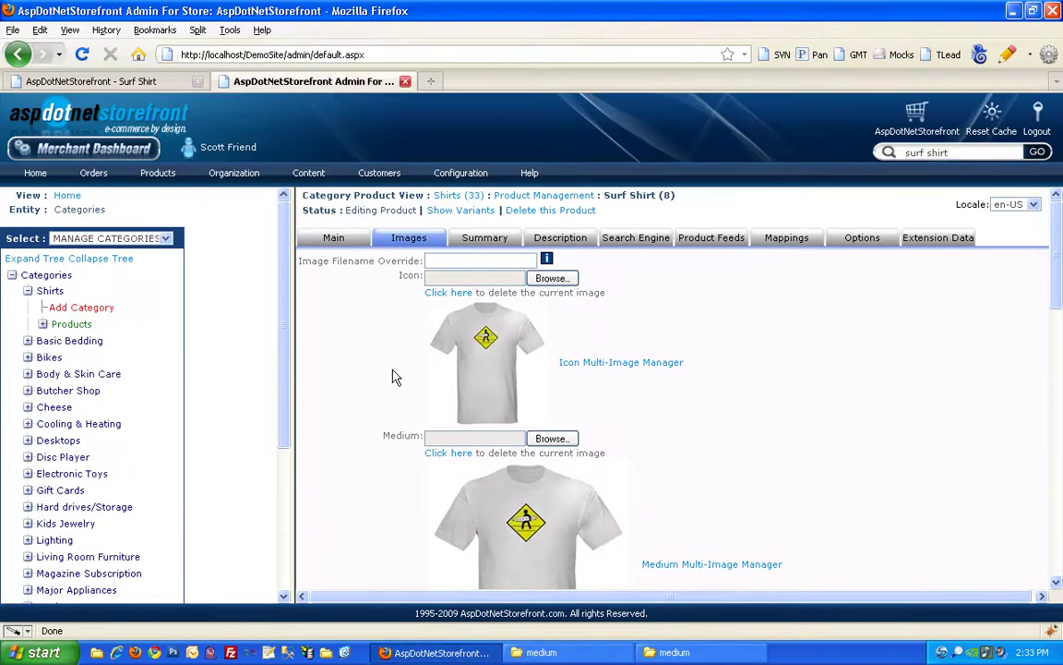
left_click(512, 265)
type("tshirt.jpg")
scroll(362, 363, "down", 15)
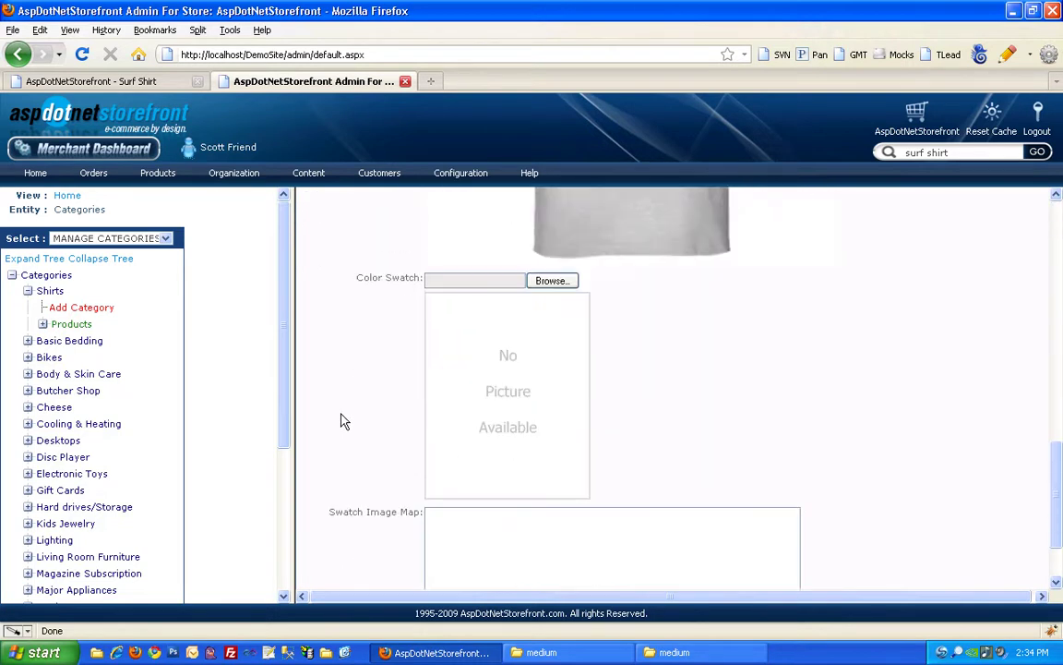
left_click(325, 561)
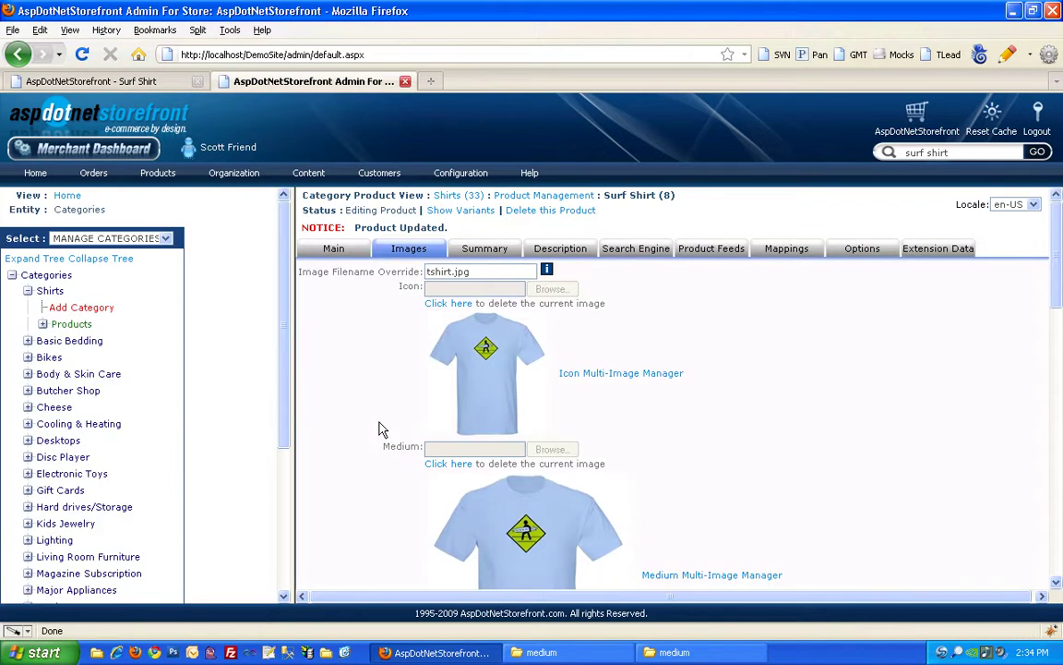
- Check the new tshirt.jpg images, then select the filename in the override box
scroll(383, 429, "down", 2)
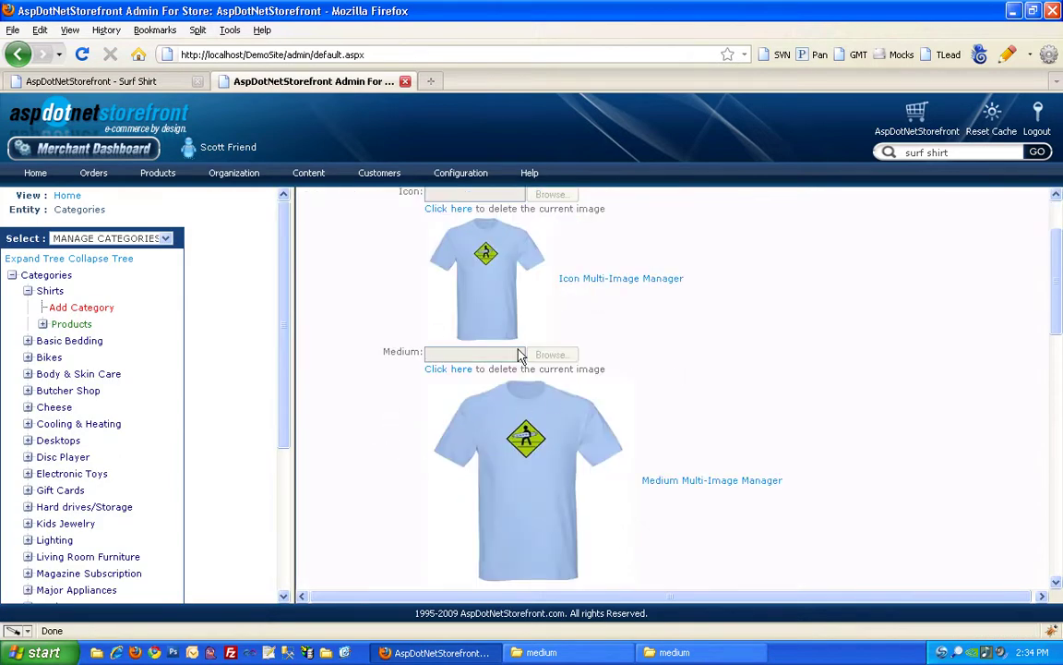
scroll(538, 360, "down", 7)
scroll(528, 388, "up", 4)
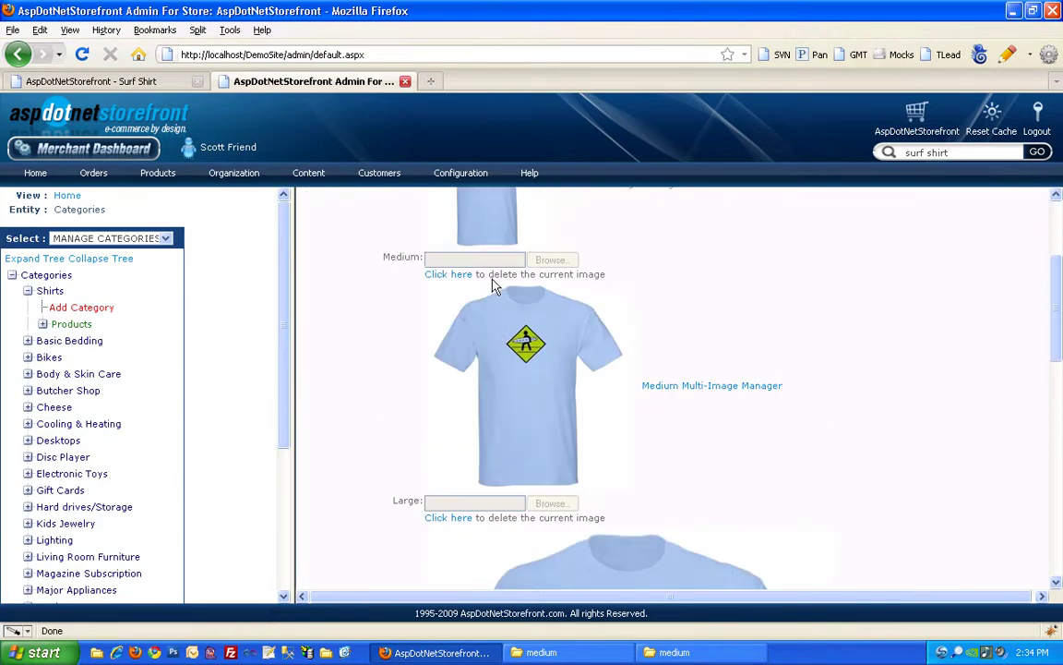
scroll(536, 388, "down", 2)
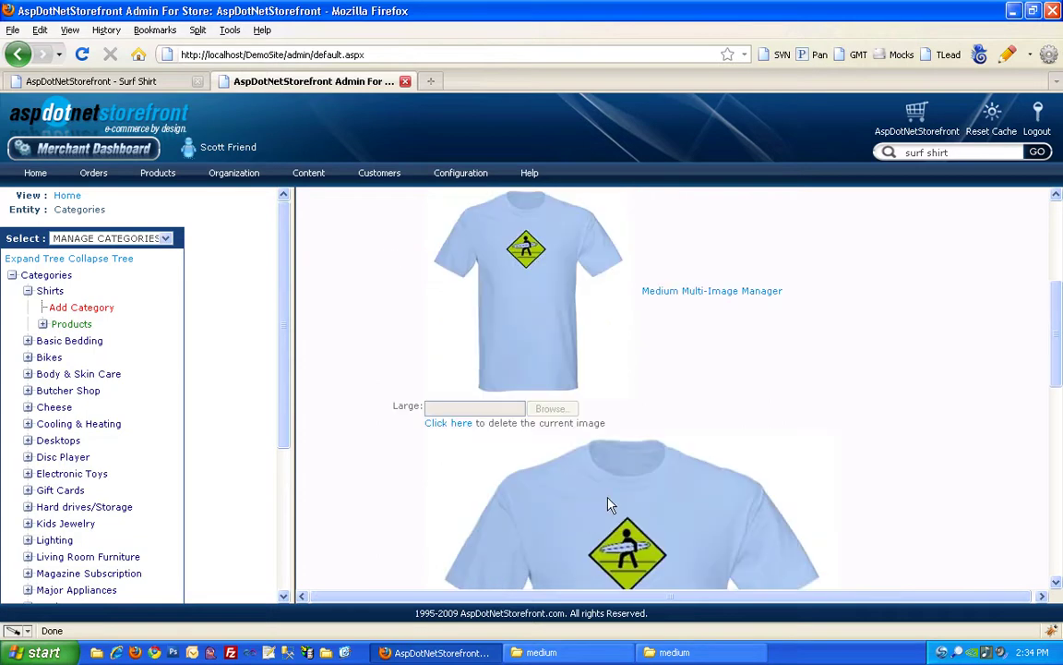
scroll(583, 494, "up", 6)
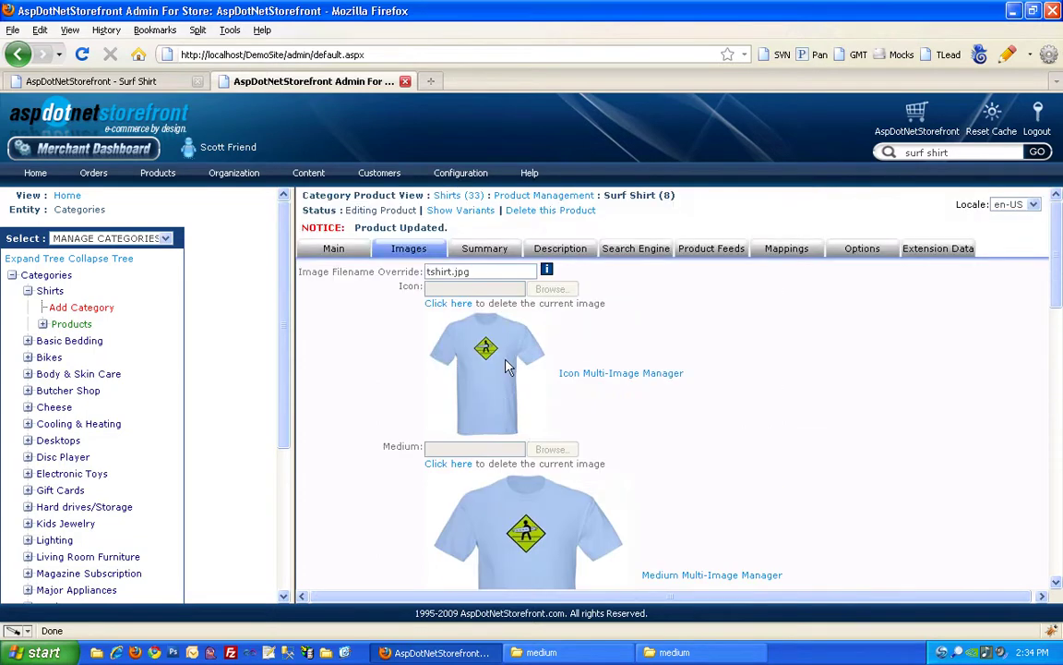
left_click_drag(494, 273, 421, 273)
- Delete the tshirt.jpg override and update Surf Shirt
key("Delete")
scroll(372, 370, "down", 15)
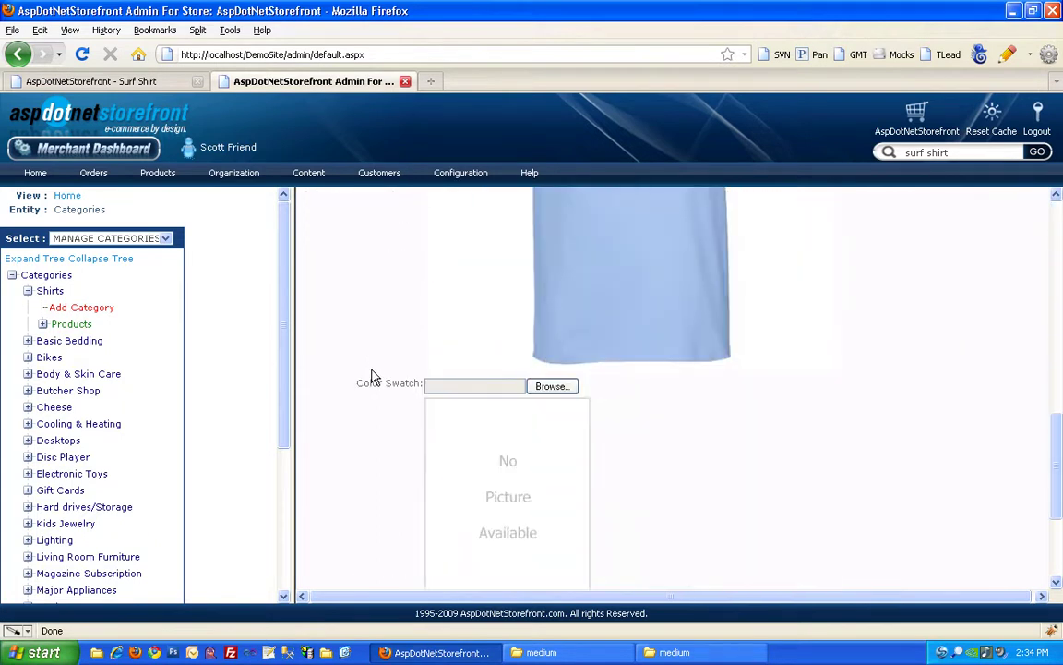
scroll(372, 382, "down", 2)
left_click(306, 558)
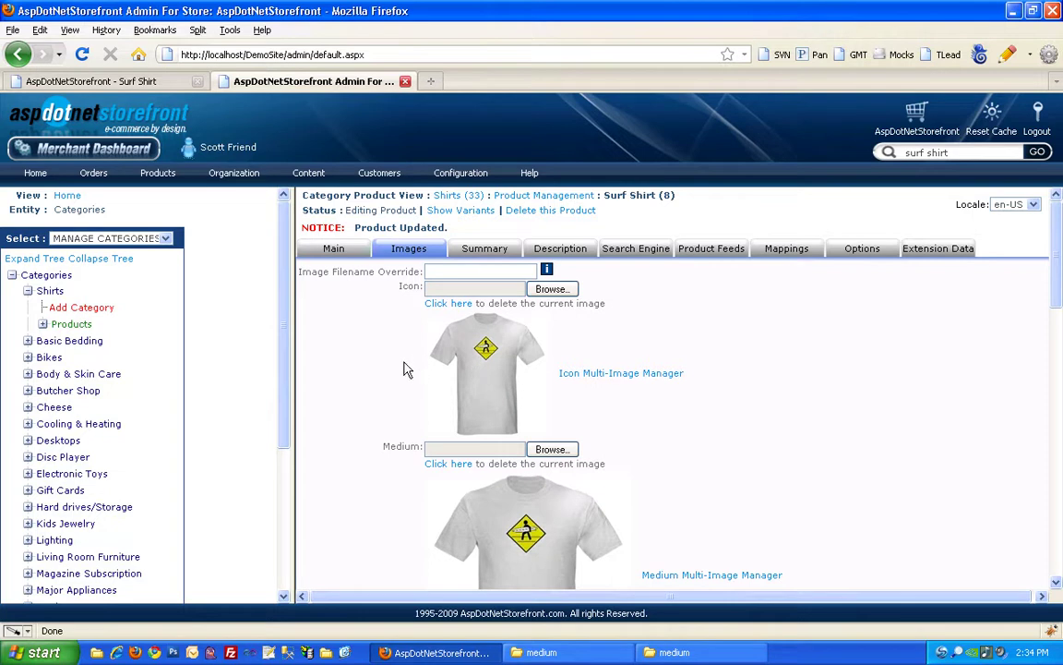
- Review the reloaded product ID 8 page with the grey shirt images restored
double_click(668, 196)
left_click(694, 323)
scroll(350, 381, "down", 3)
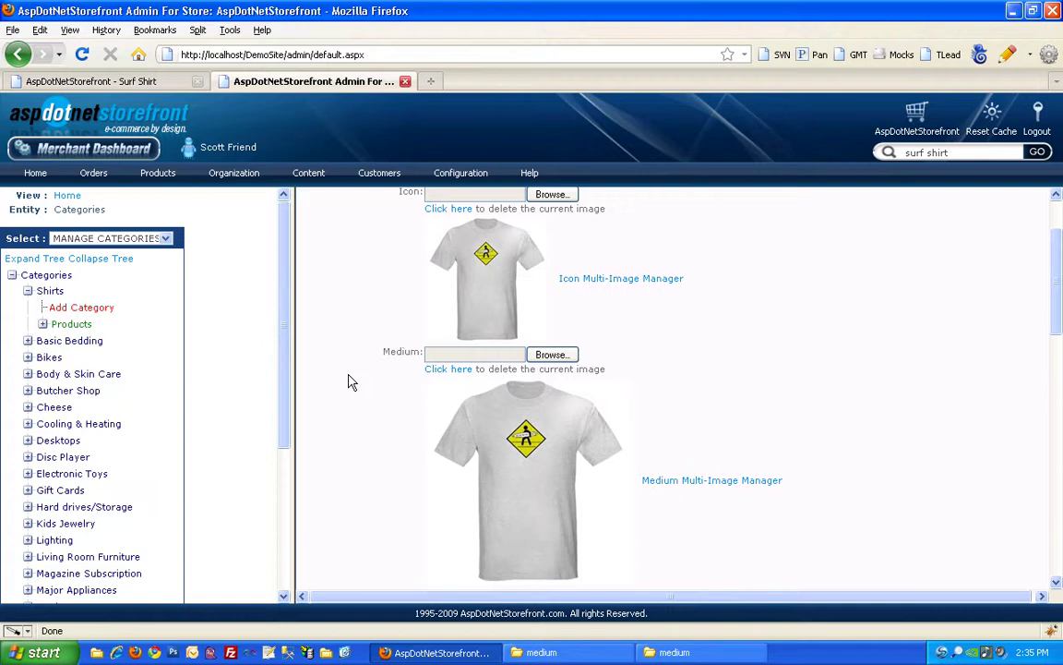
scroll(350, 382, "up", 2)
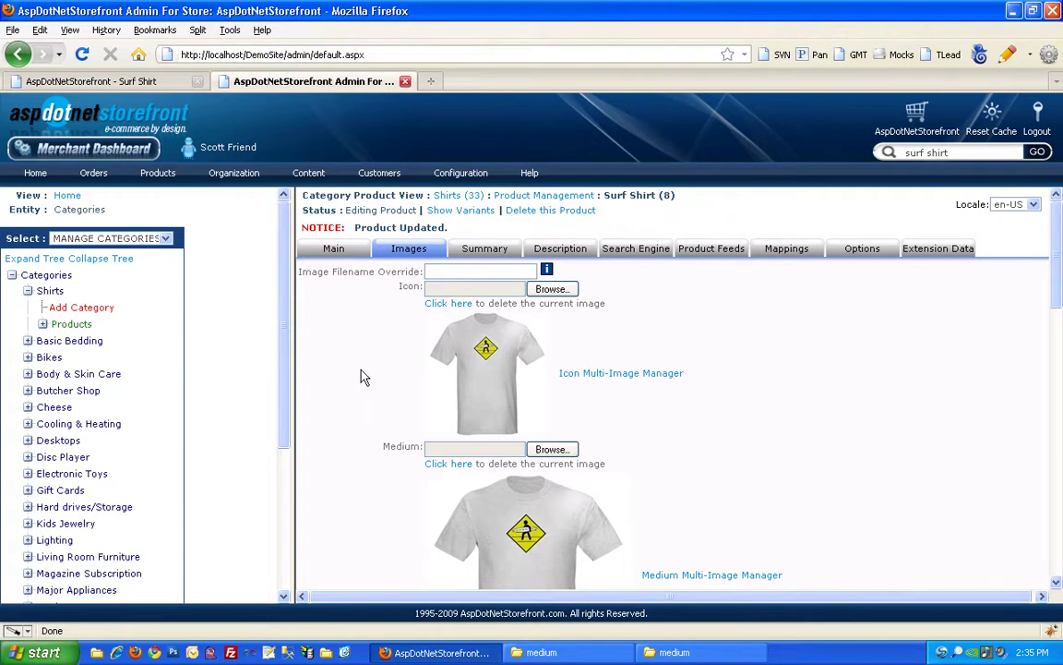
- Load the store admin home page in a new browser tab
left_click(430, 81)
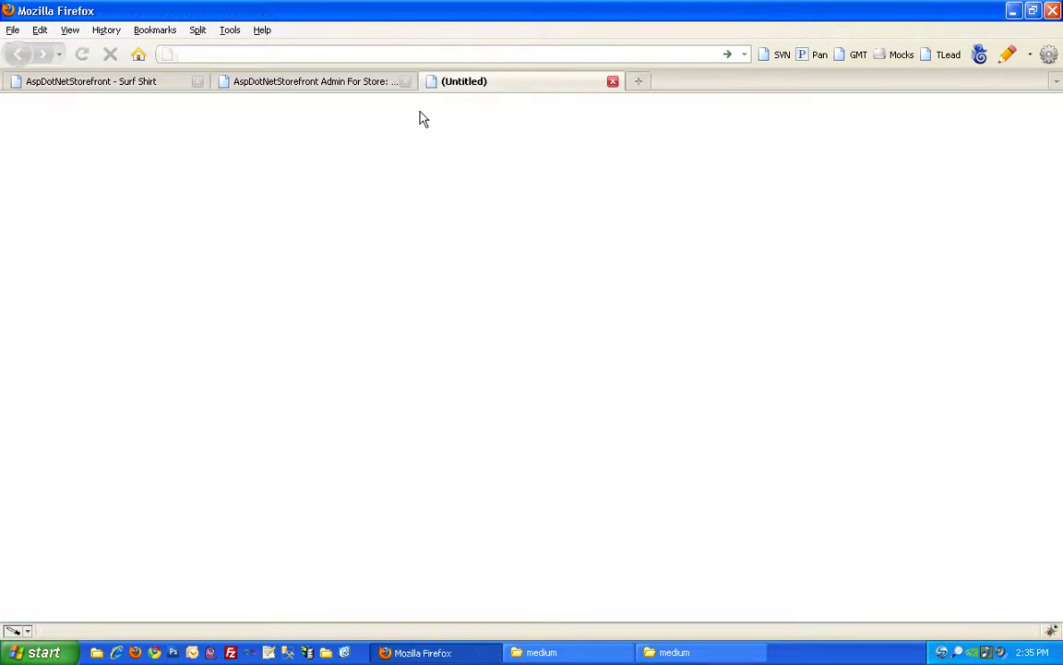
key("Down")
key("Down")
key("Return")
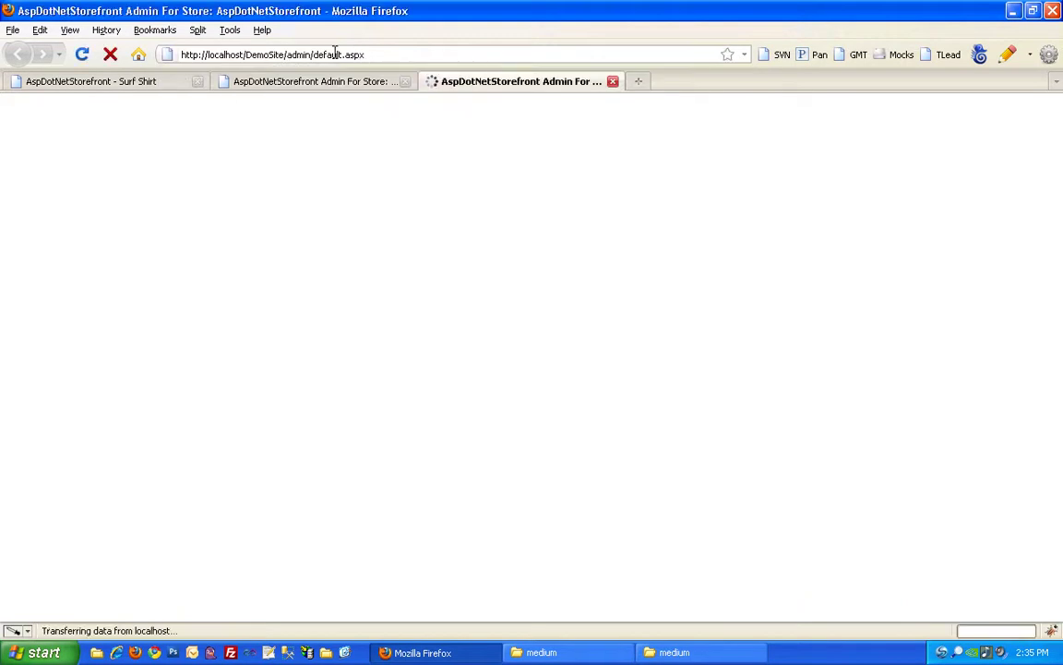
- Open AppConfig Parameters filtered to the IMAGERESIZE config group
mouse_move(442, 177)
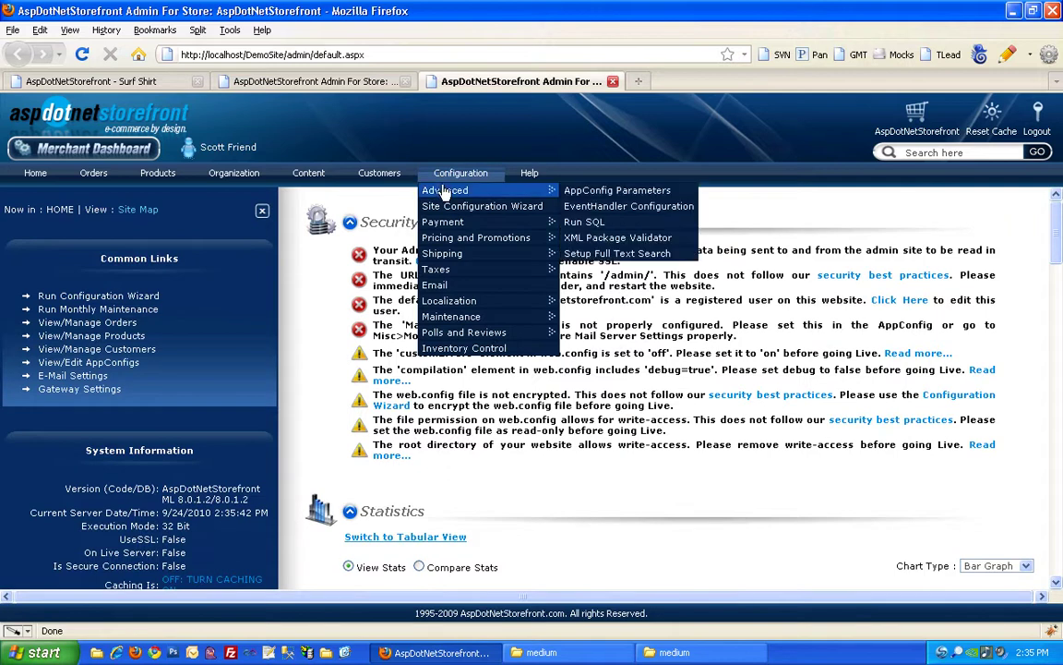
left_click(570, 194)
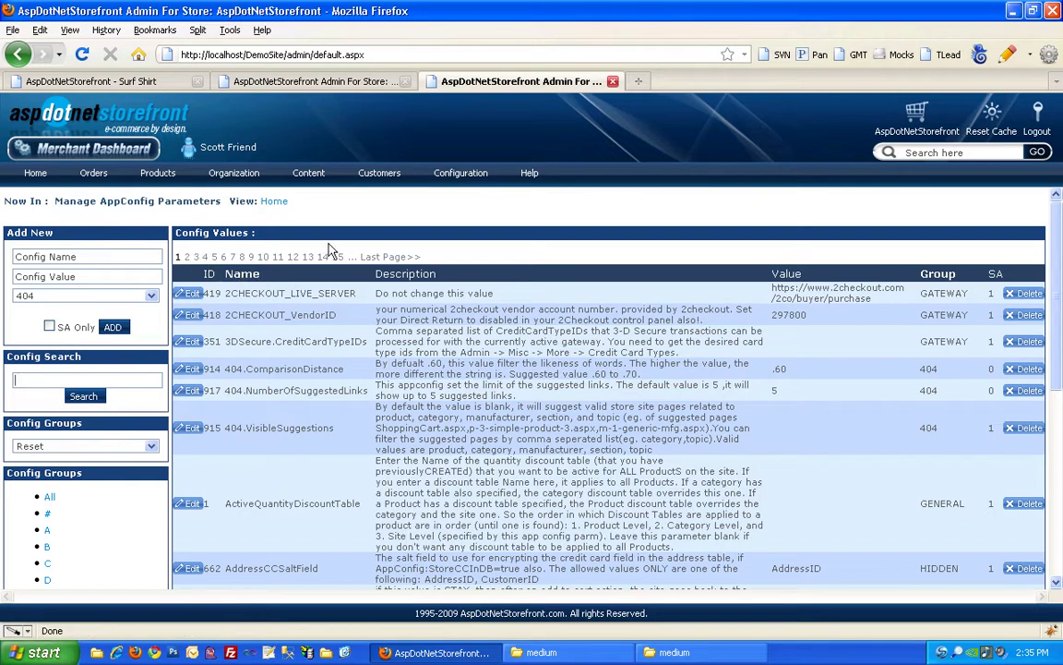
left_click(138, 448)
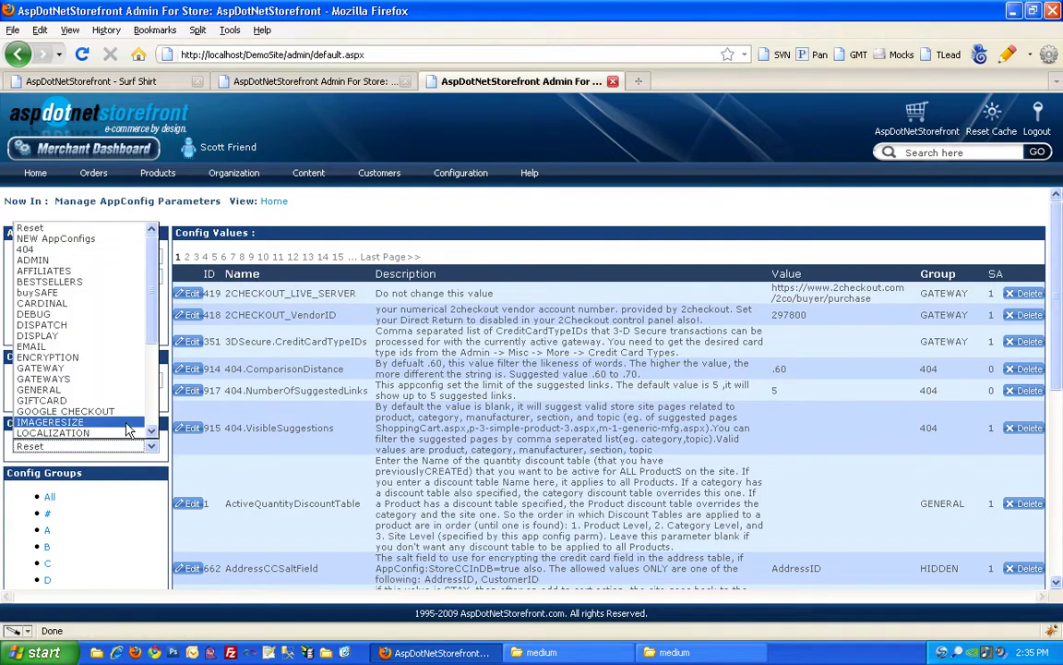
left_click(130, 423)
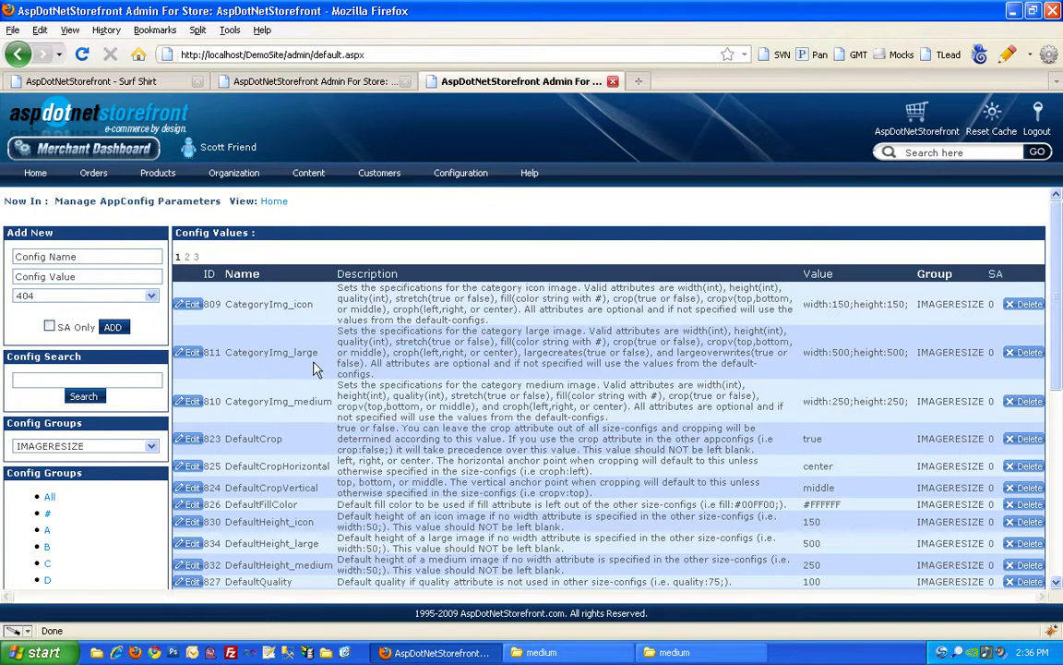
- Read ProductImg_icon 150, ProductImg_medium 250 and ProductImg_large 500 on page 2 of IMAGERESIZE
scroll(318, 370, "down", 2)
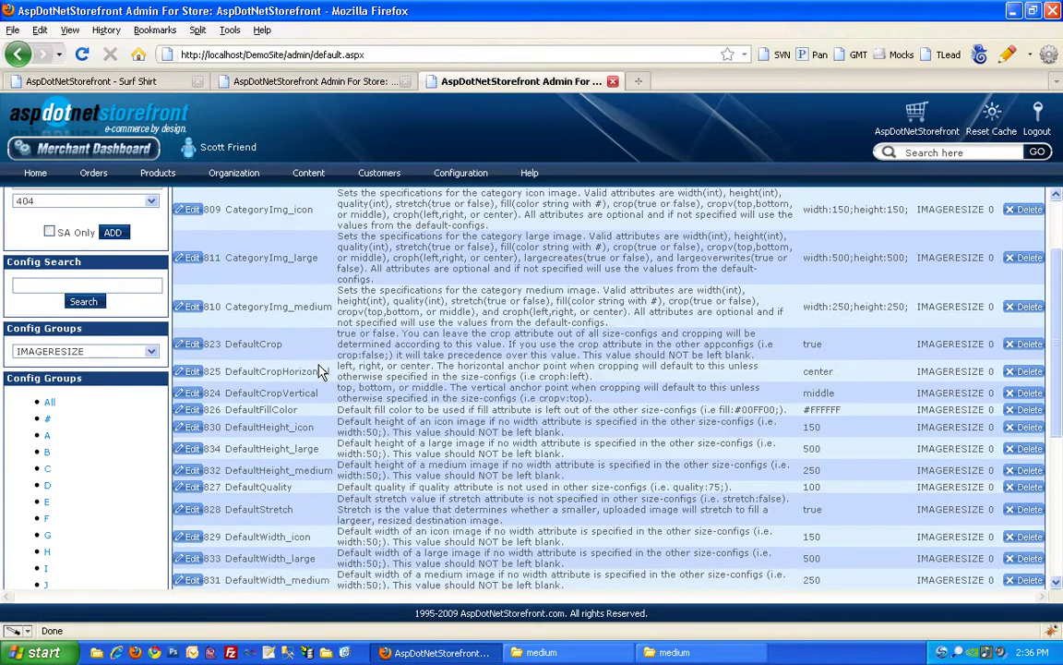
scroll(314, 370, "up", 2)
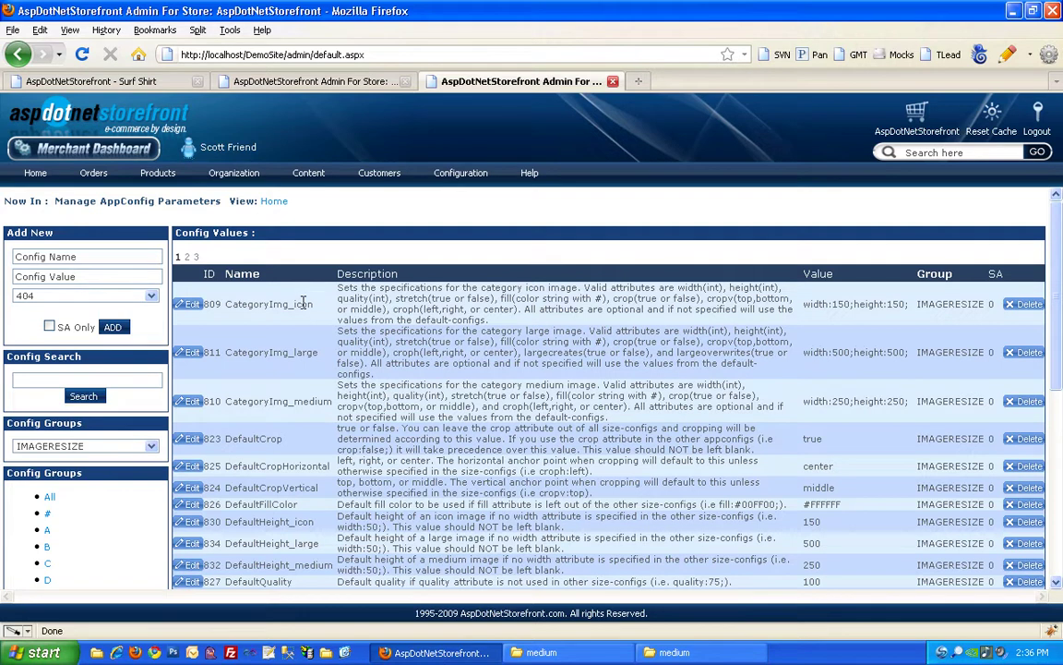
scroll(310, 328, "down", 2)
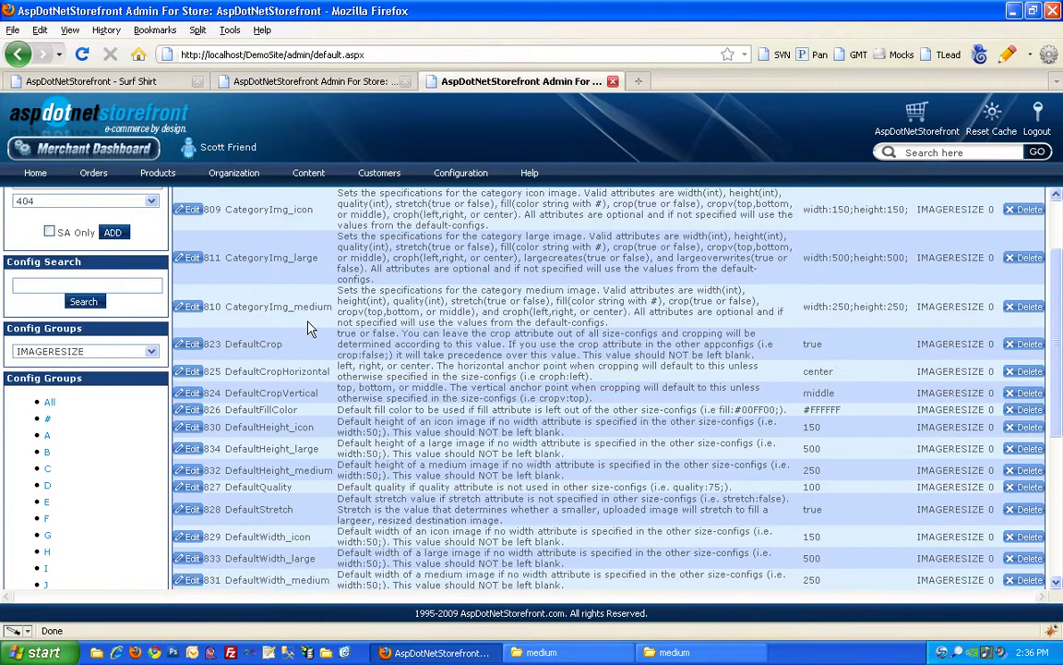
scroll(246, 315, "up", 2)
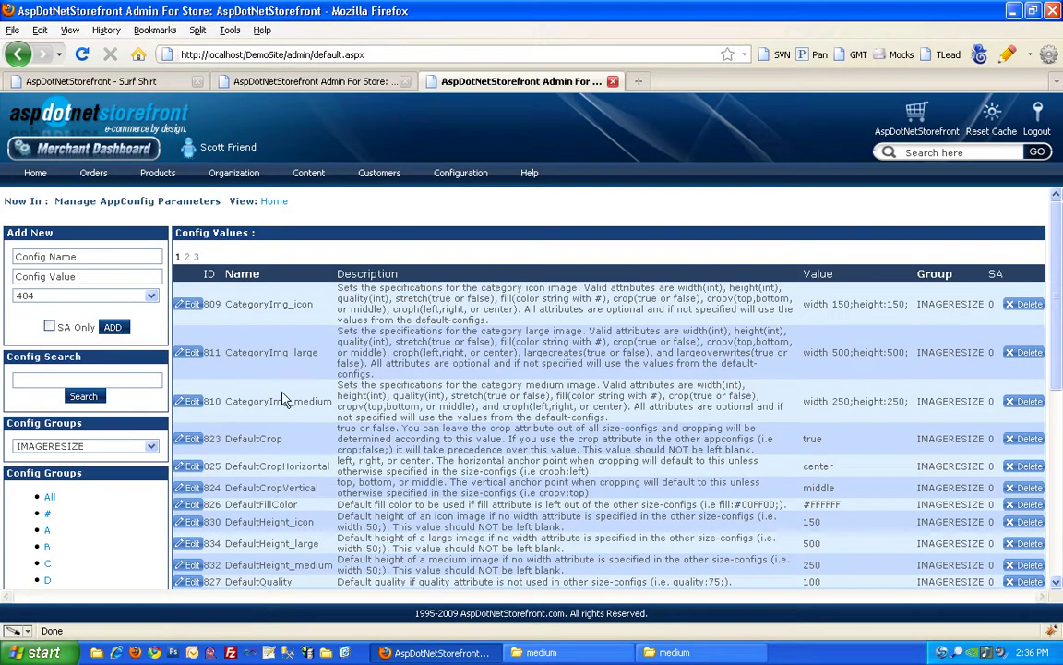
scroll(267, 406, "down", 5)
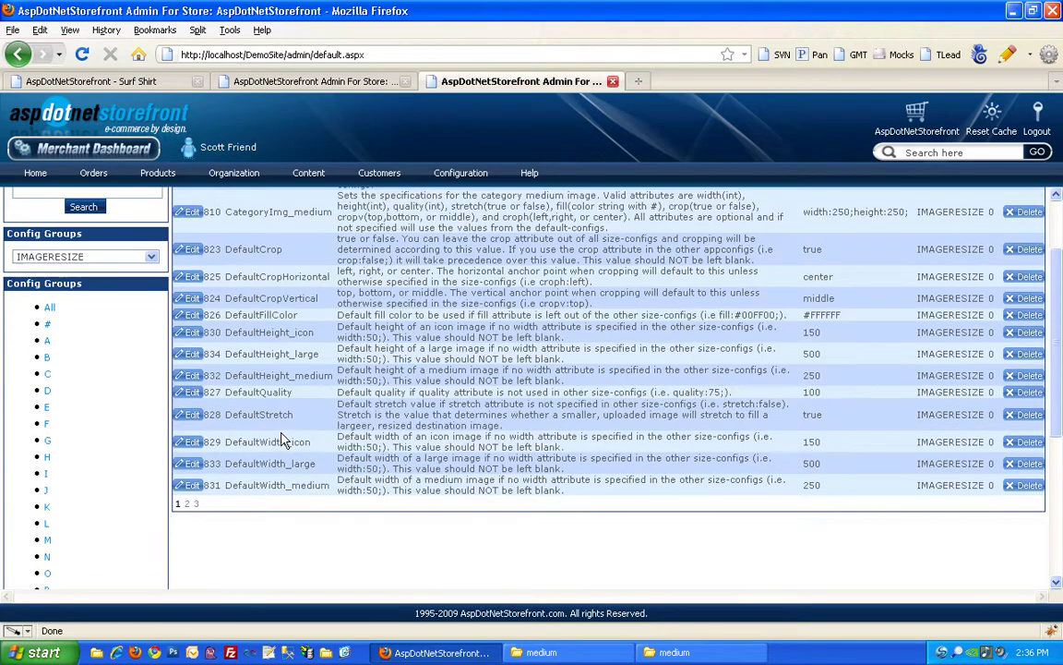
left_click(187, 409)
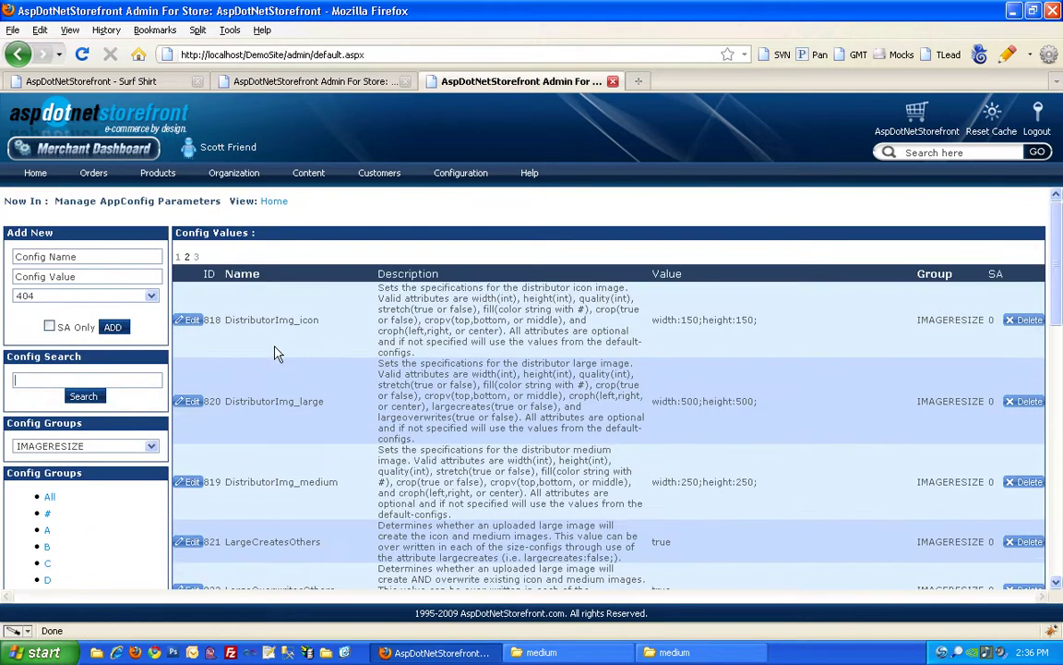
scroll(268, 380, "down", 4)
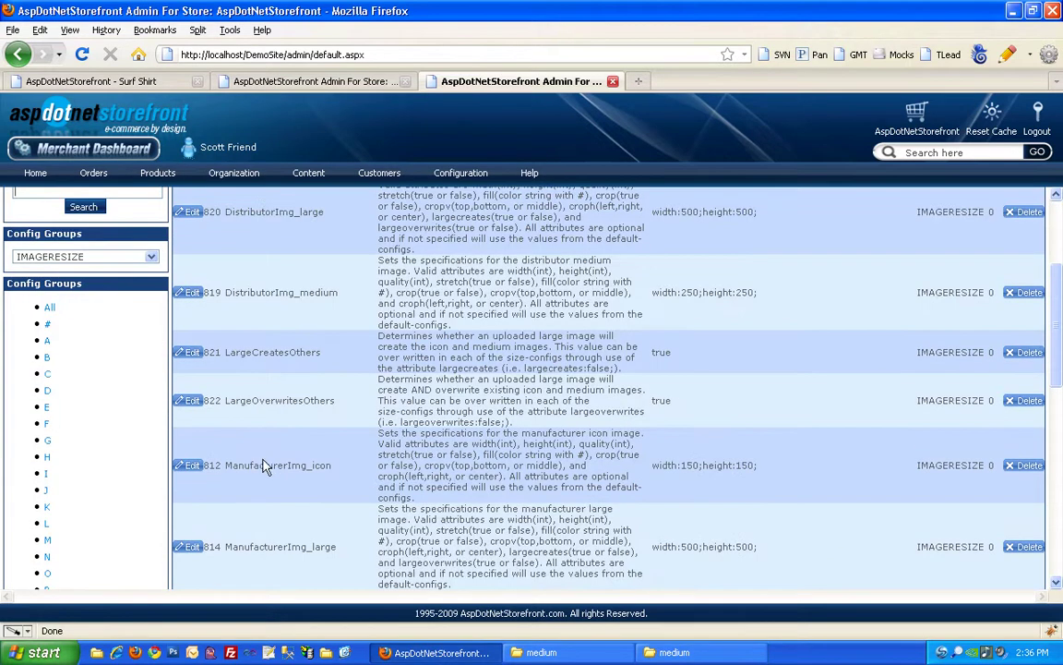
scroll(278, 510, "down", 2)
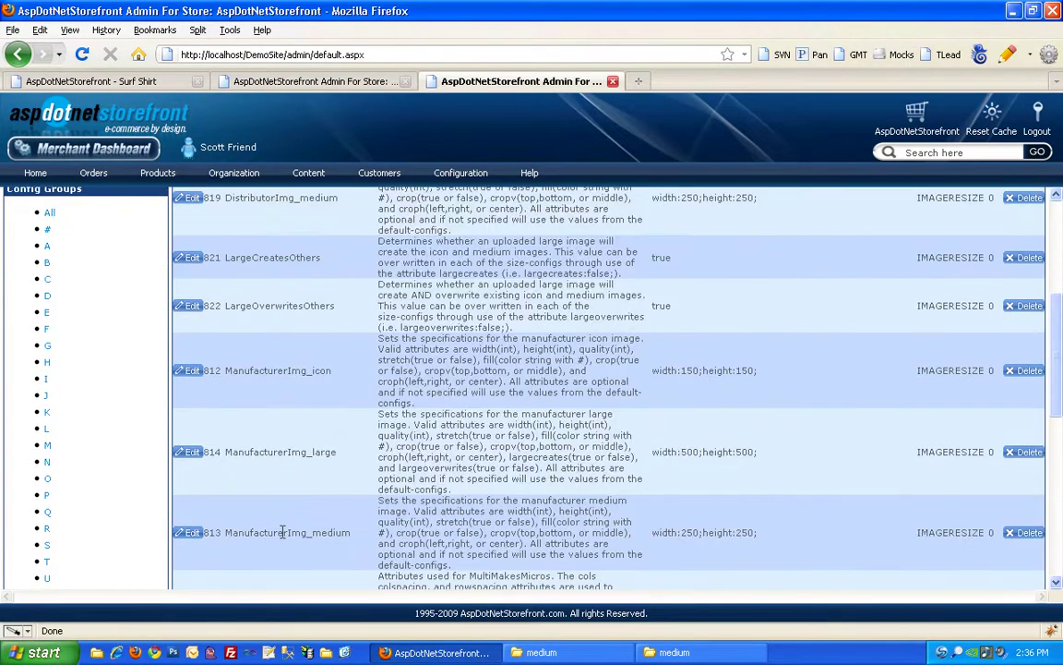
scroll(286, 535, "down", 11)
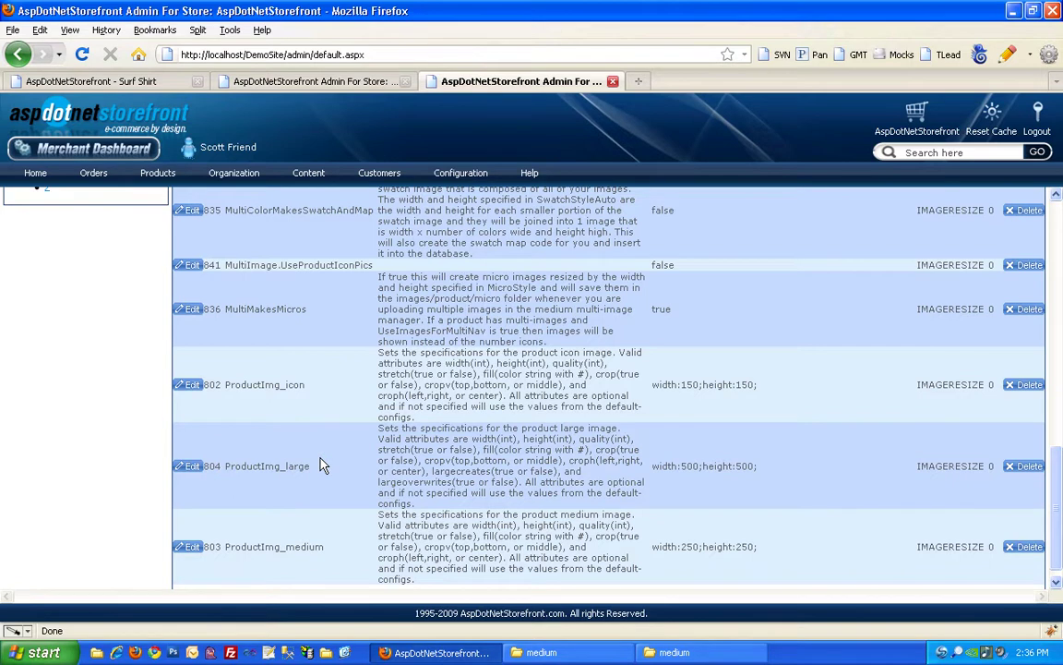
scroll(239, 480, "down", 1)
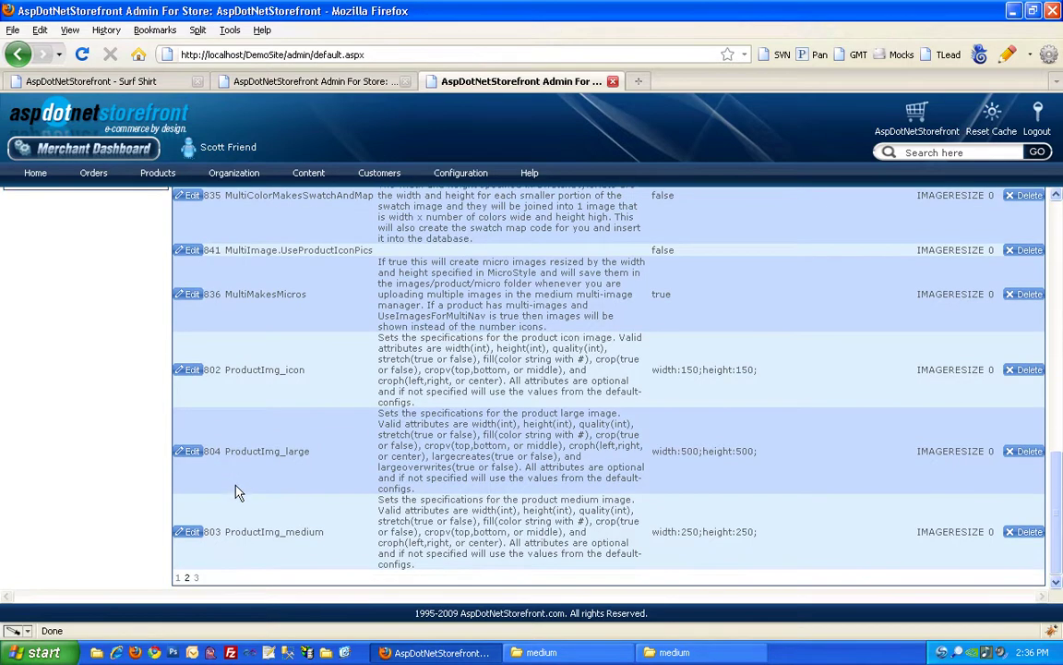
- Back on page 1, review DefaultCrop true, DefaultCropHorizontal center and DefaultQuality 100
left_click(179, 577)
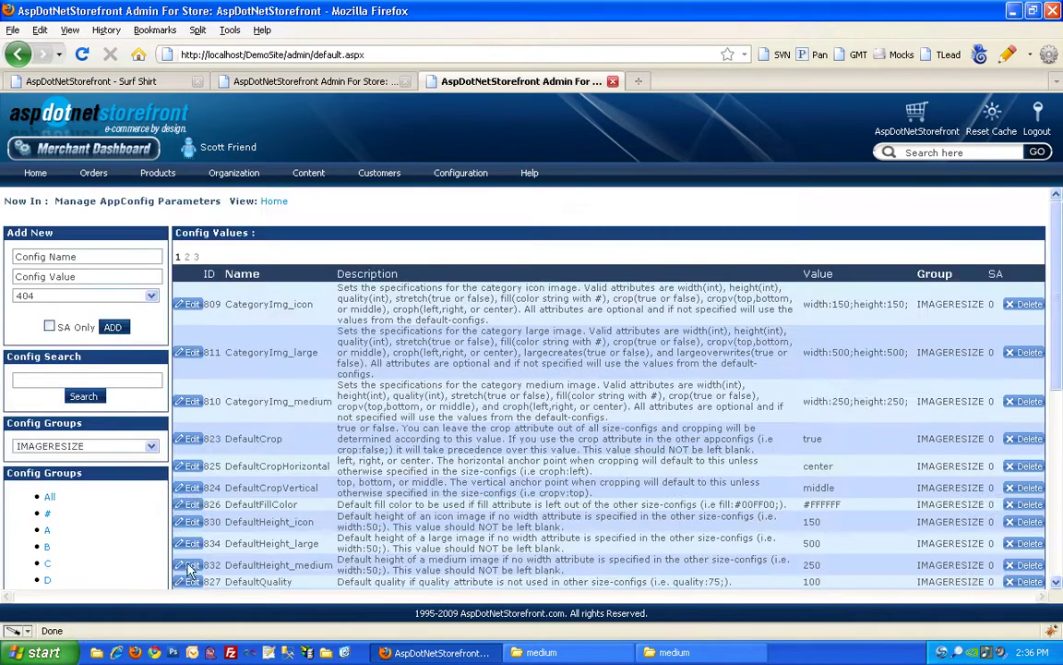
scroll(240, 443, "down", 10)
scroll(261, 340, "up", 4)
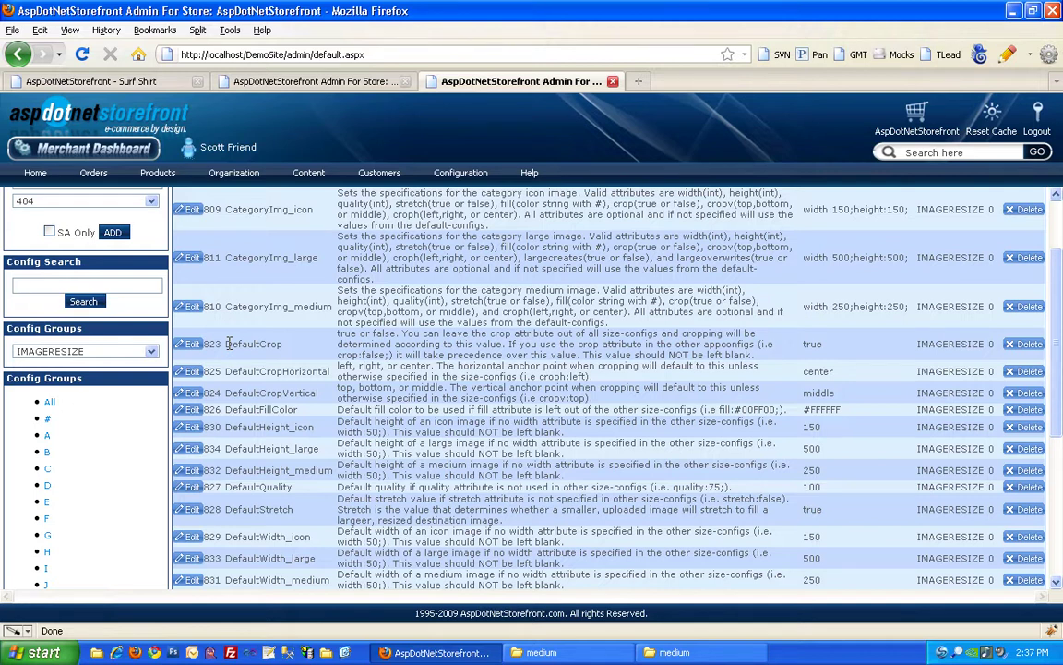
scroll(229, 346, "down", 2)
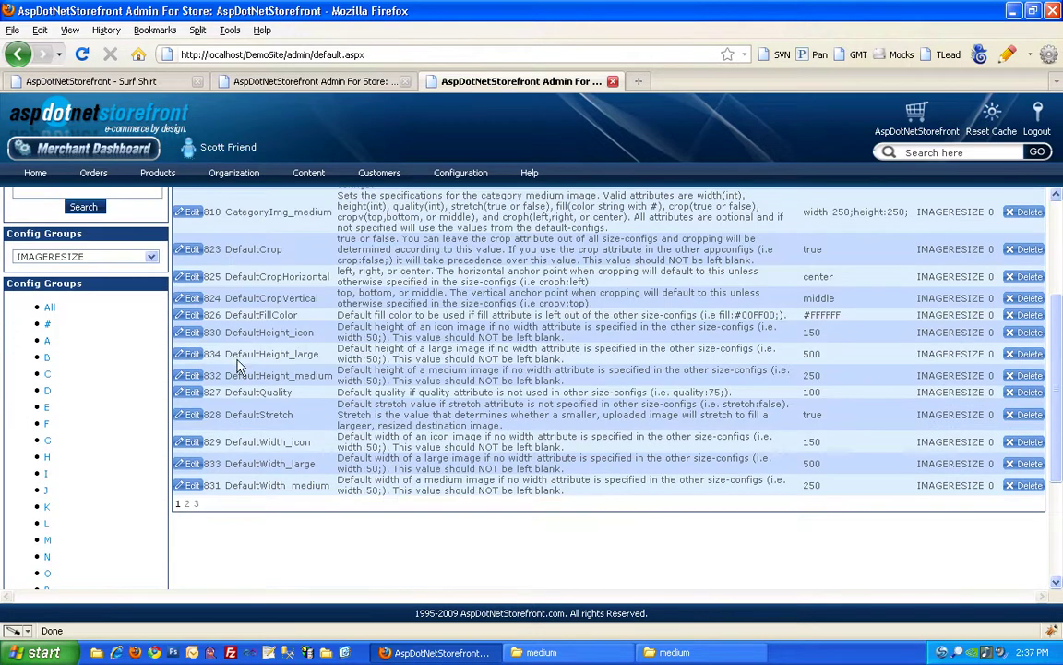
scroll(272, 434, "up", 2)
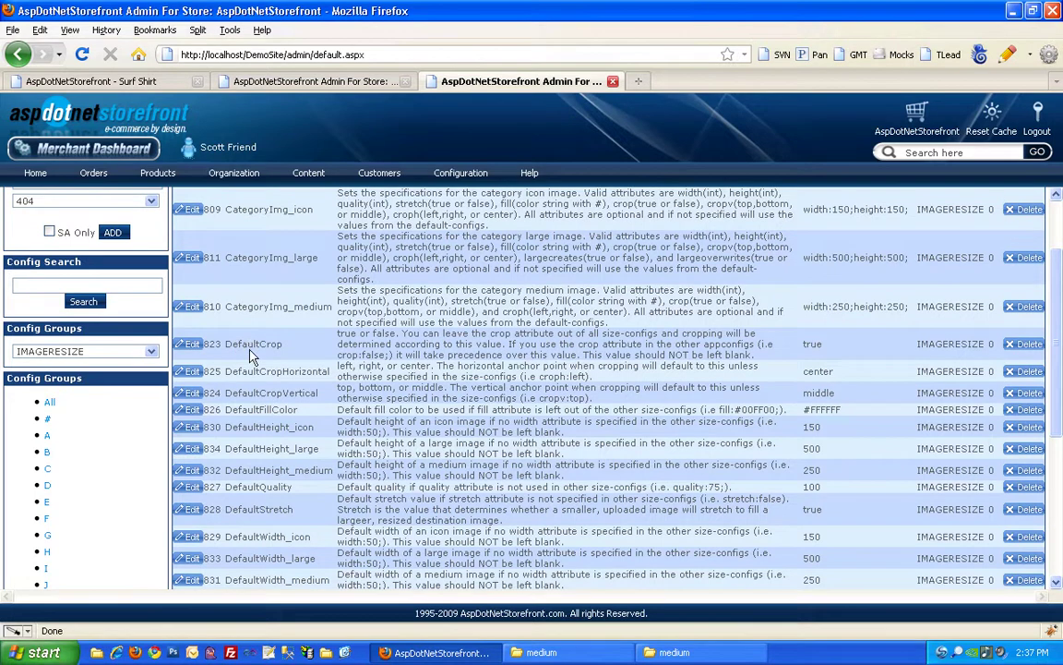
scroll(231, 343, "up", 2)
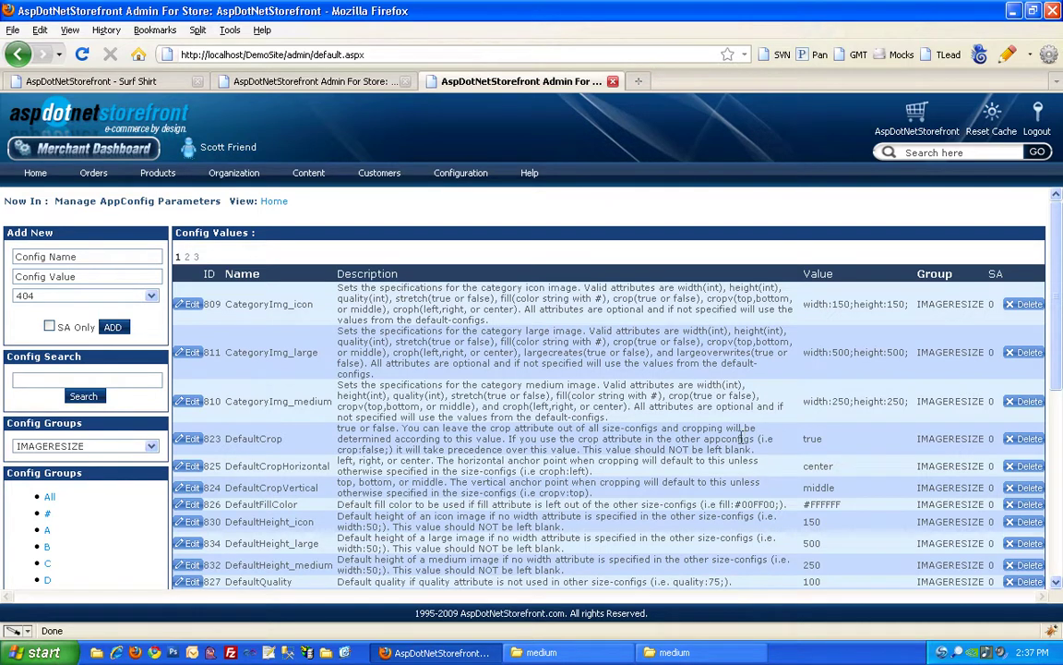
- Preview the 463 × 600 gray.jpg in the Shirts tallexample folder, then return to the browser
left_click(607, 657)
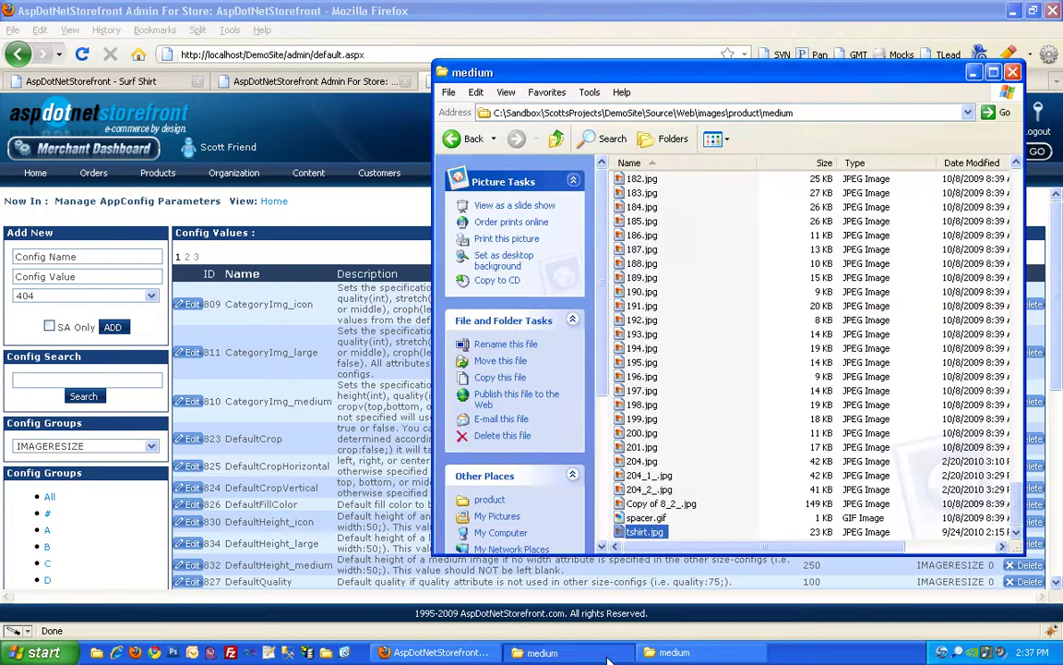
left_click(665, 653)
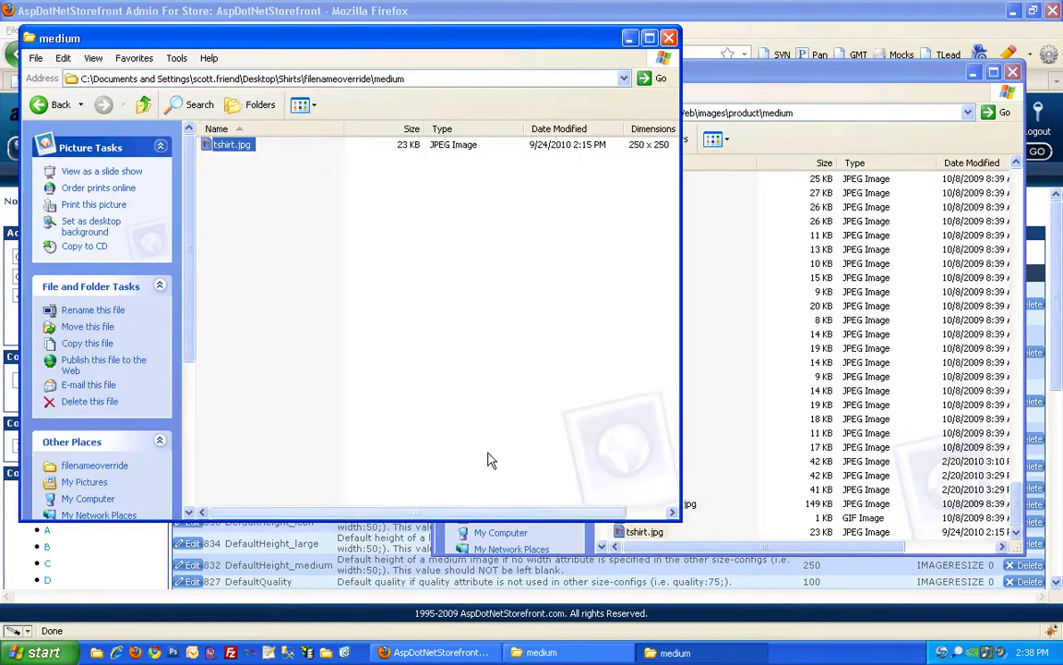
left_click(144, 105)
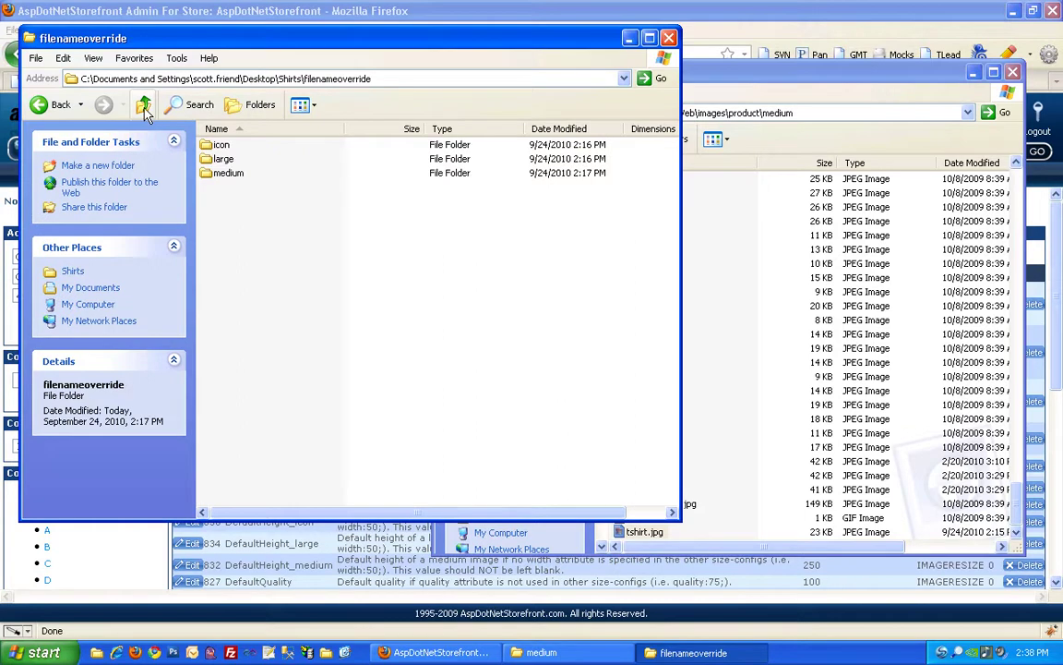
left_click(144, 105)
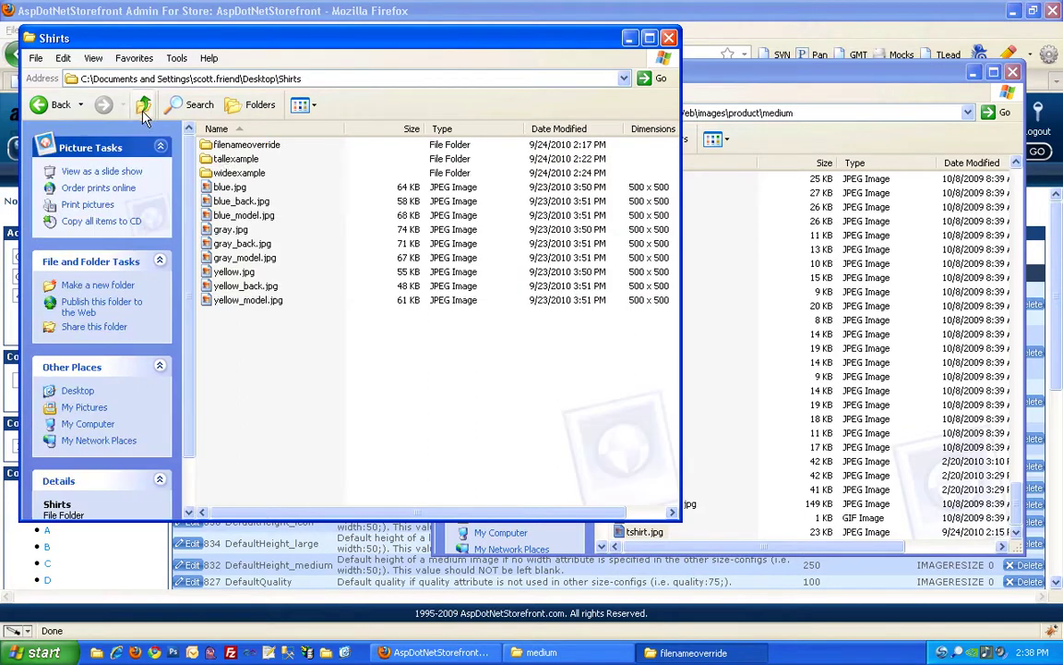
double_click(226, 159)
double_click(217, 145)
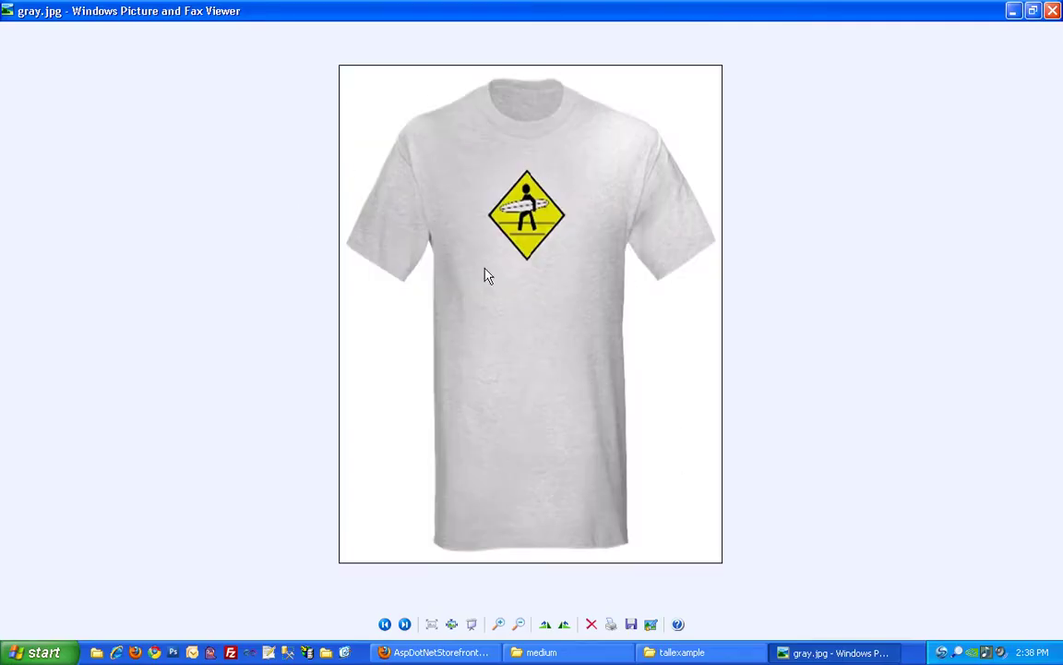
left_click(1051, 11)
left_click(522, 222)
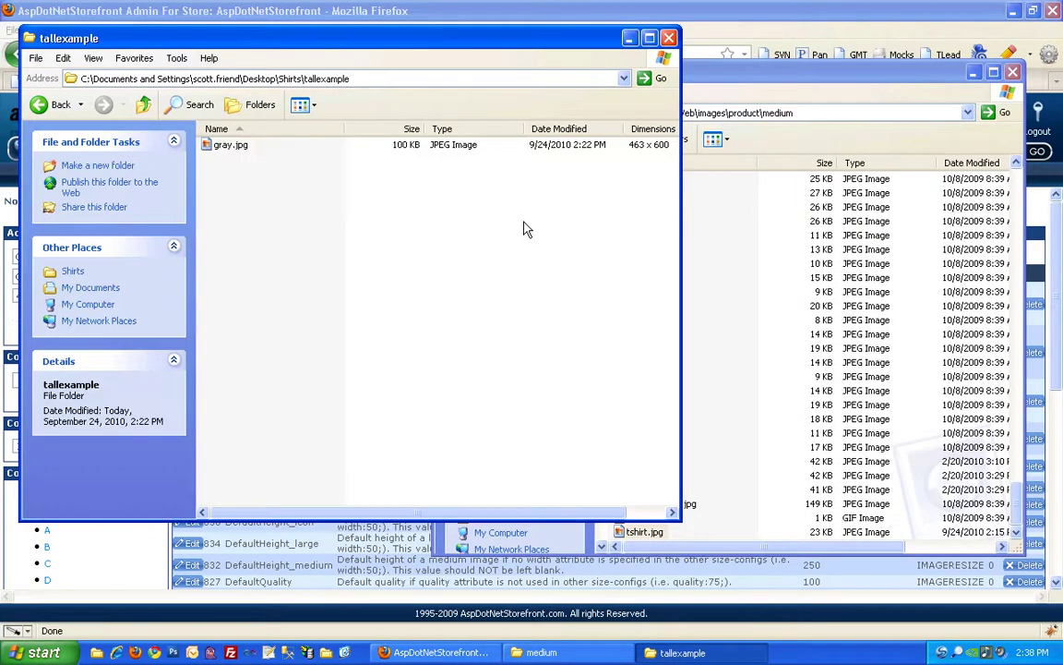
left_click(503, 21)
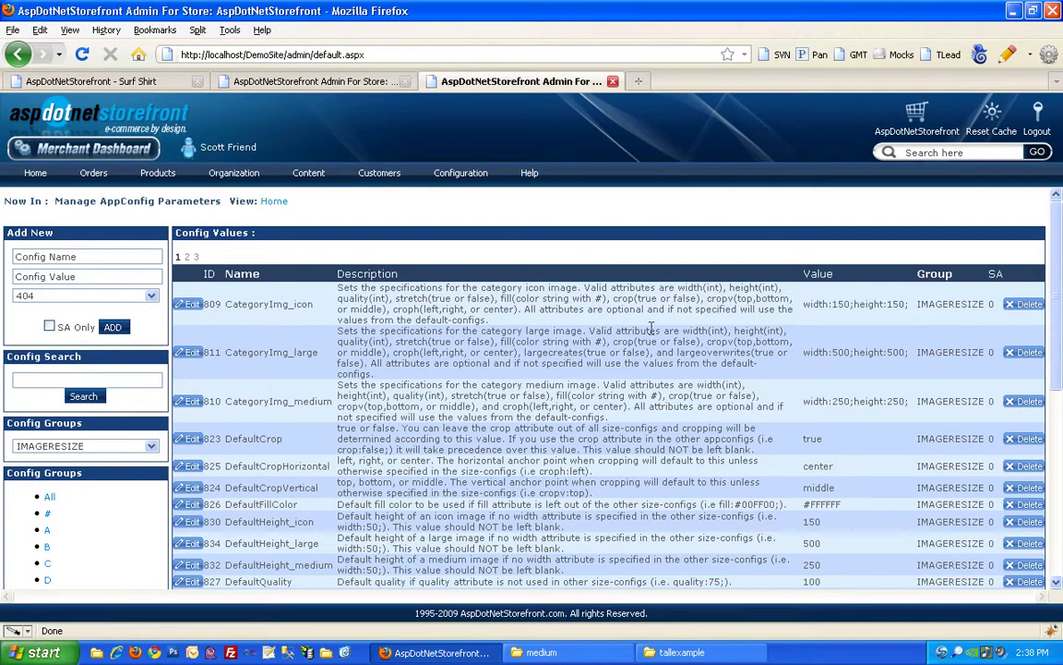
- Upload tallexample\gray.jpg as the Surf Shirt's large image and save the product
left_click(367, 82)
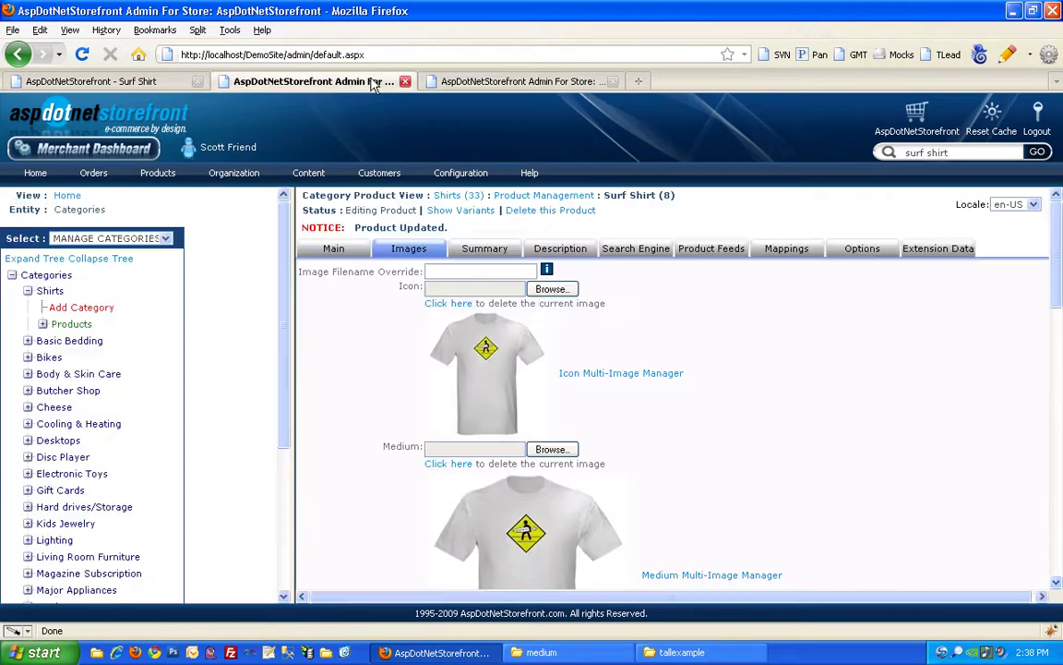
scroll(416, 379, "down", 7)
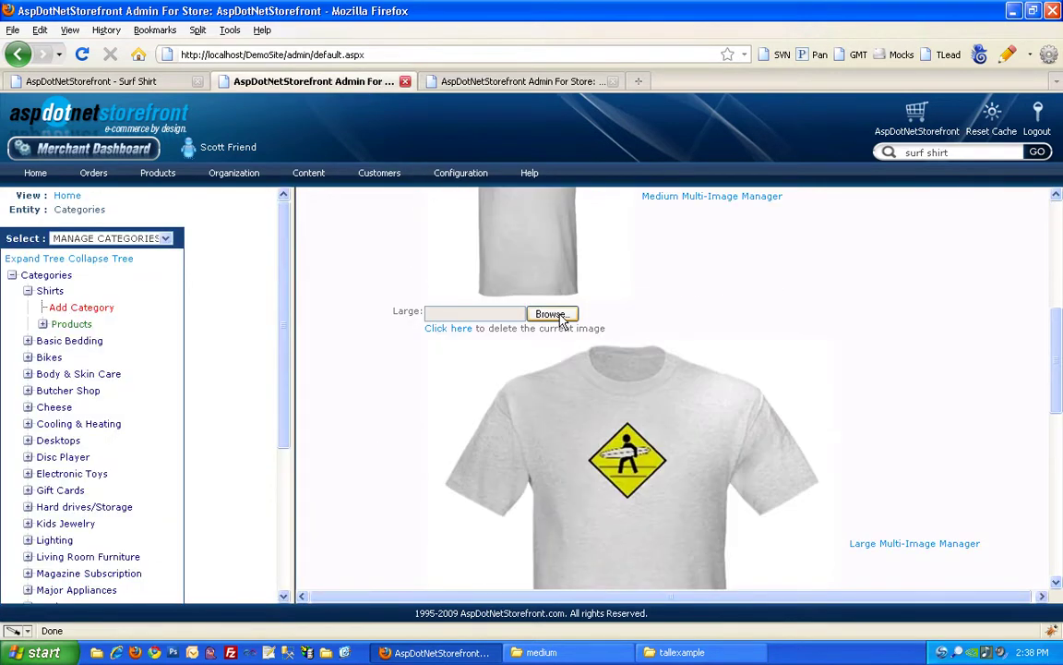
left_click(552, 314)
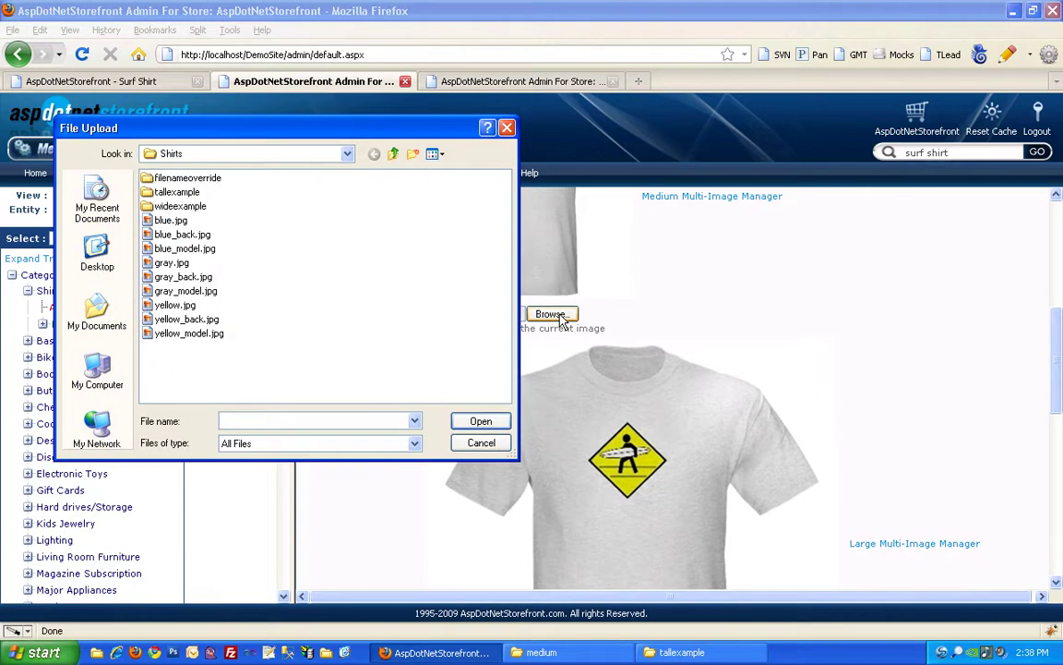
double_click(182, 190)
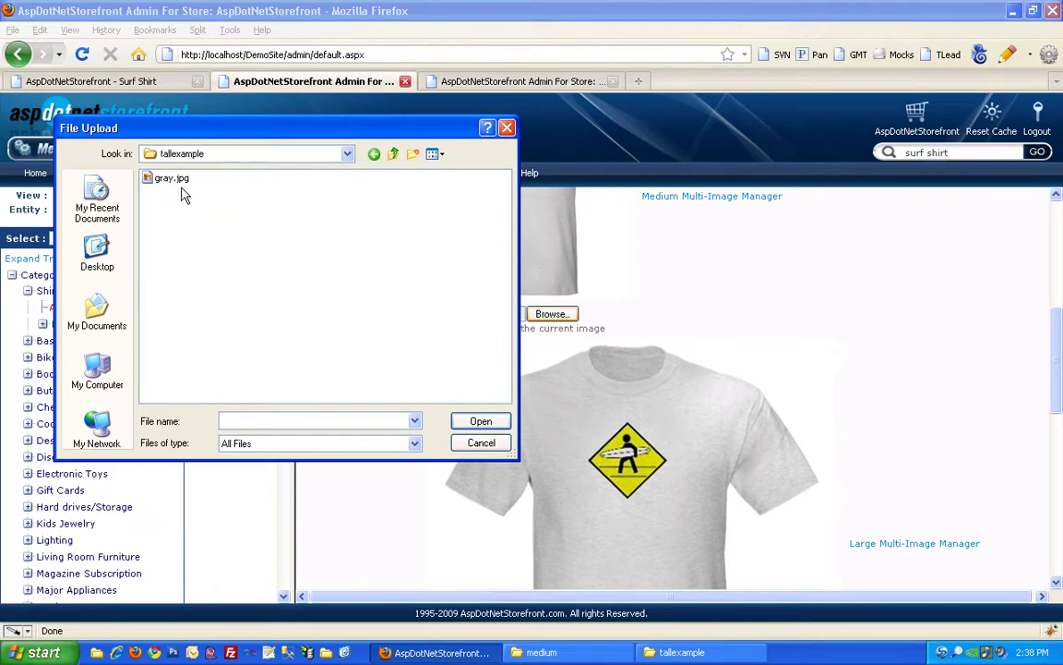
double_click(173, 179)
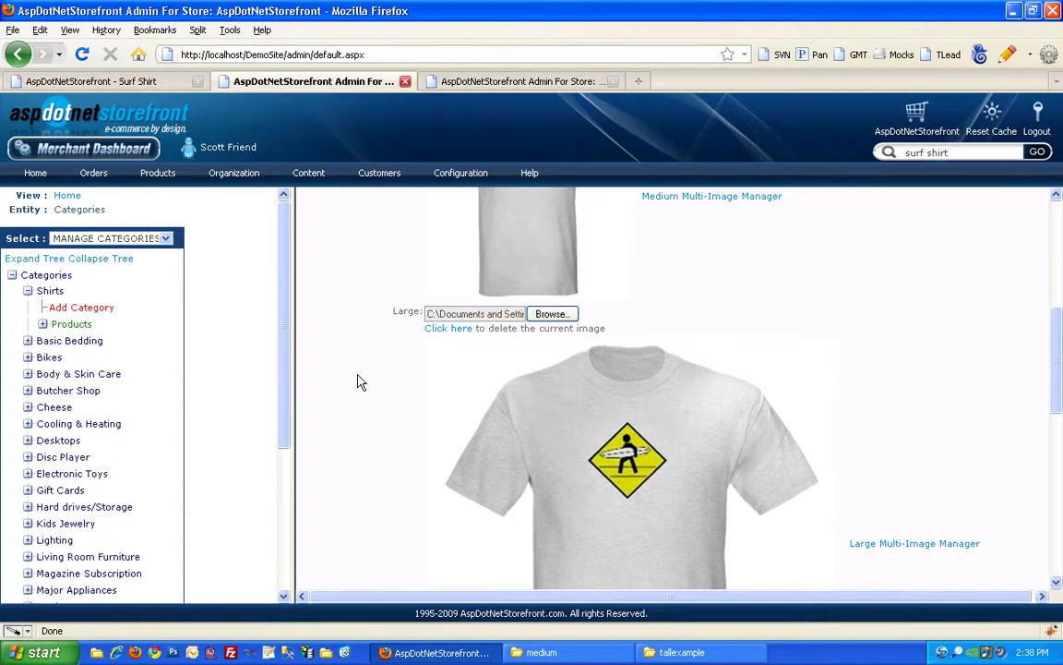
scroll(368, 396, "down", 10)
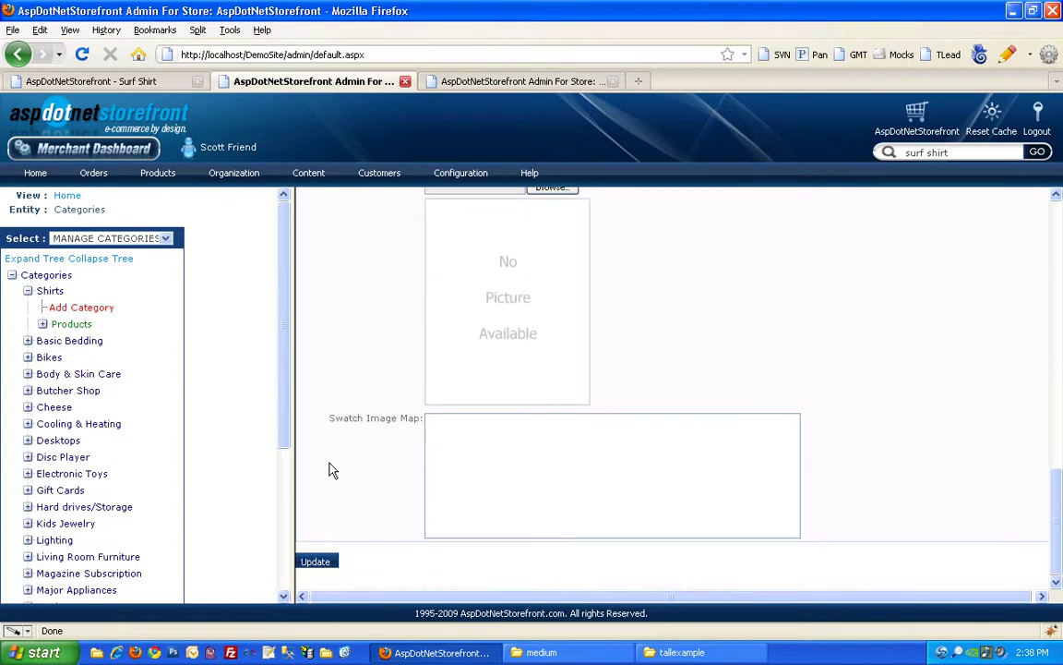
left_click(314, 561)
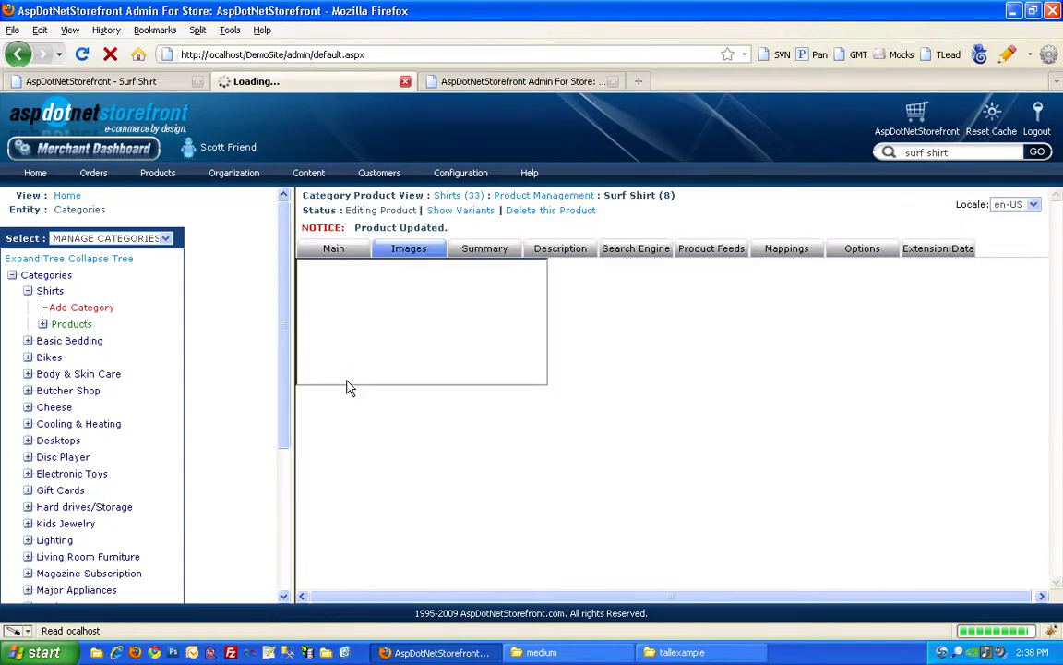
- Scroll through the product page to review the updated icon, medium and large shirt images
scroll(347, 392, "down", 3)
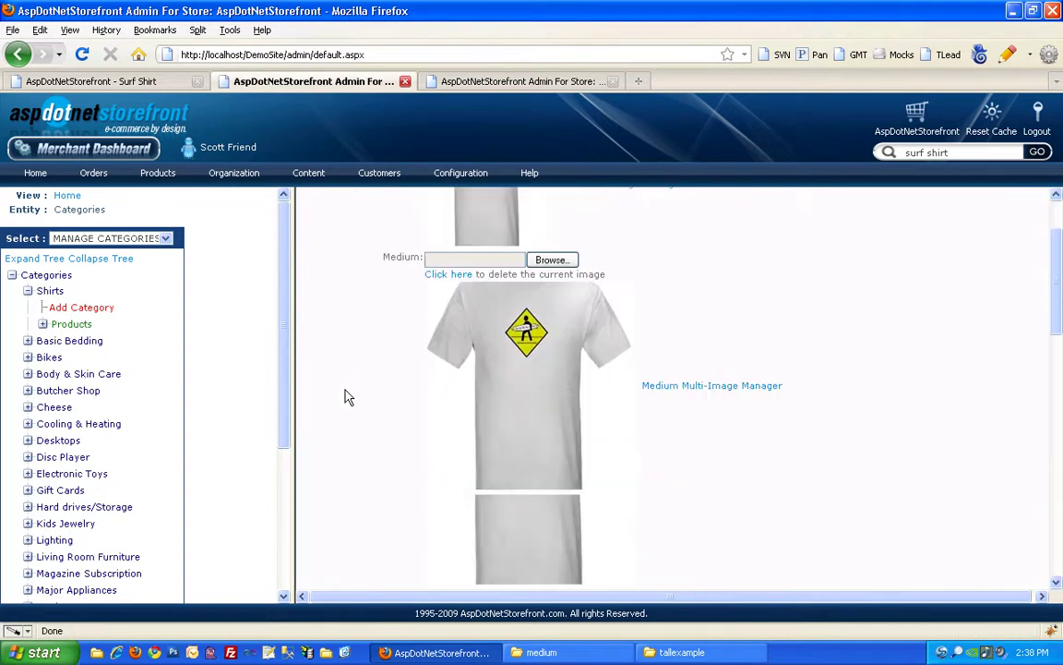
scroll(345, 391, "down", 6)
scroll(349, 397, "up", 2)
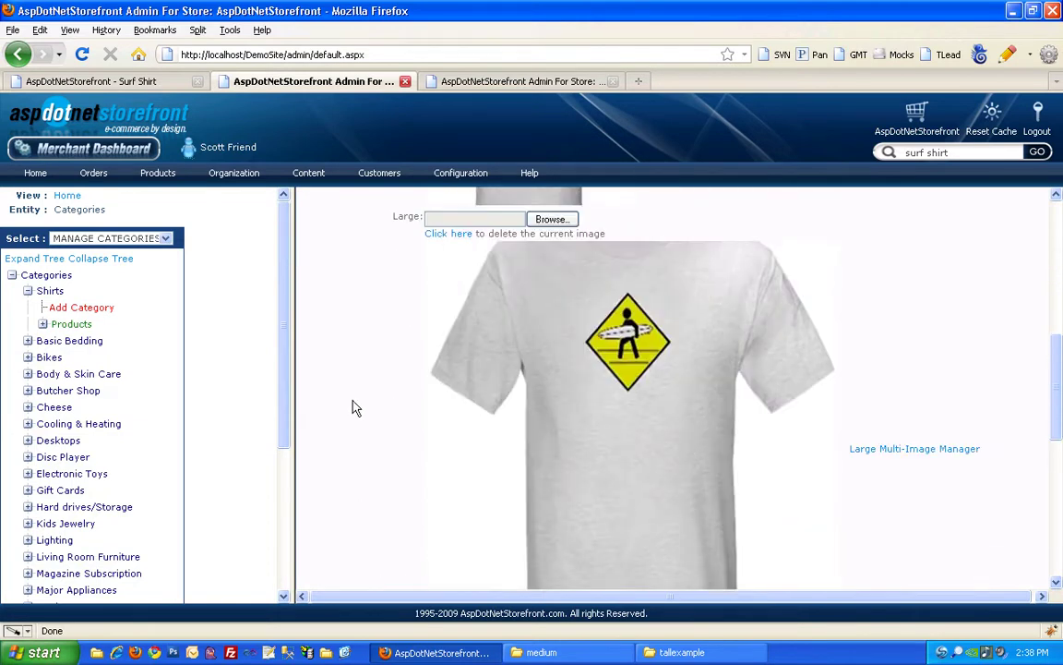
scroll(358, 408, "down", 2)
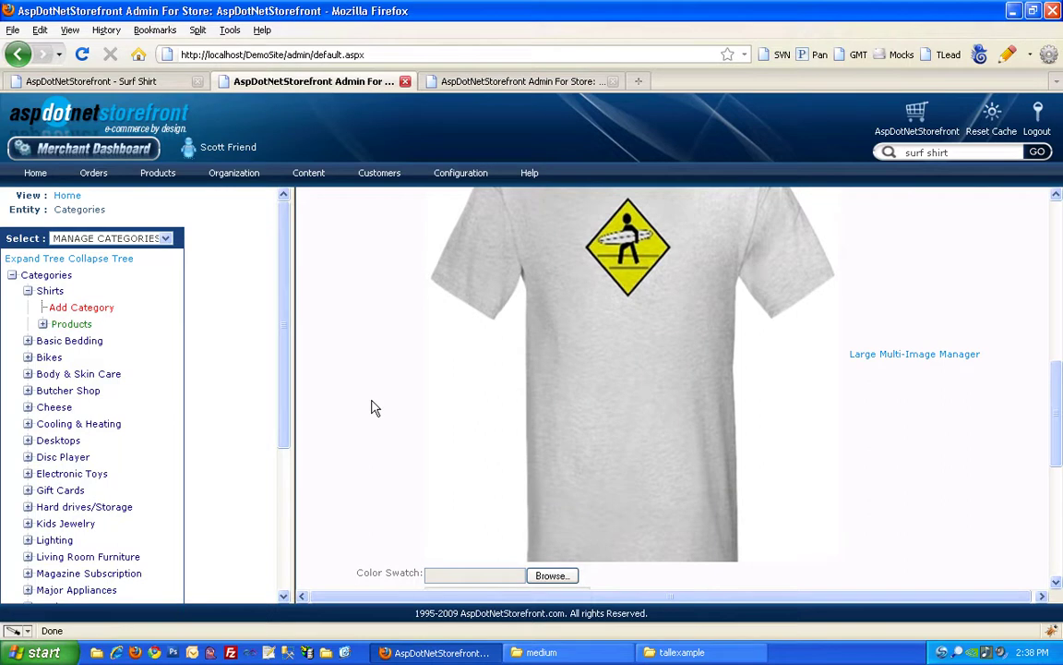
scroll(378, 415, "up", 2)
scroll(385, 422, "up", 6)
scroll(385, 418, "up", 4)
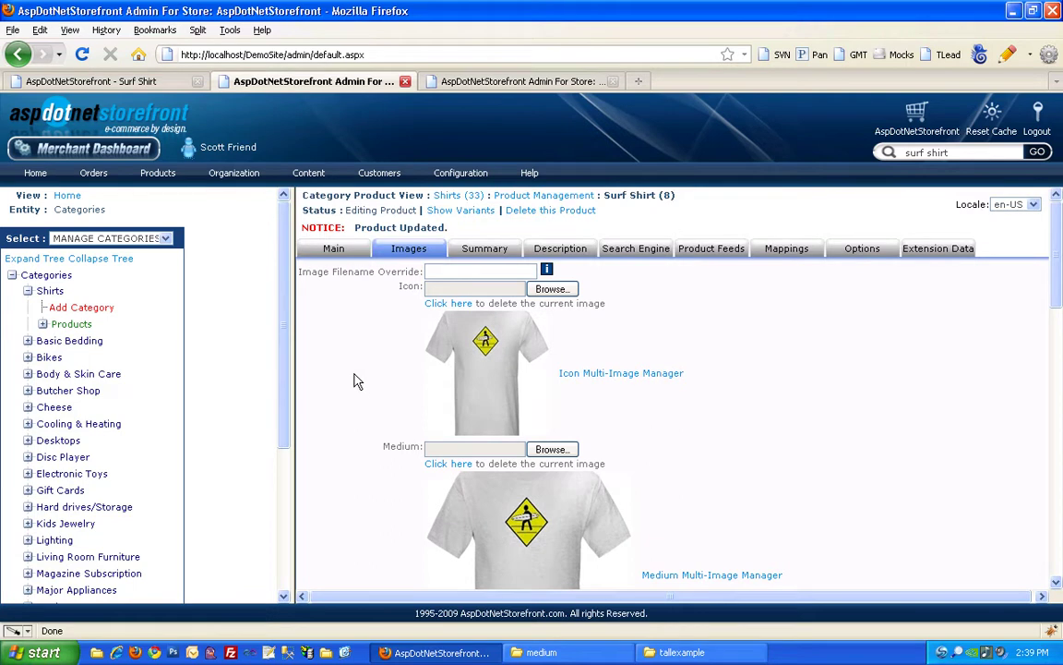
- Set the DefaultCrop AppConfig parameter to false, save it, and clear the store's cache
left_click(503, 81)
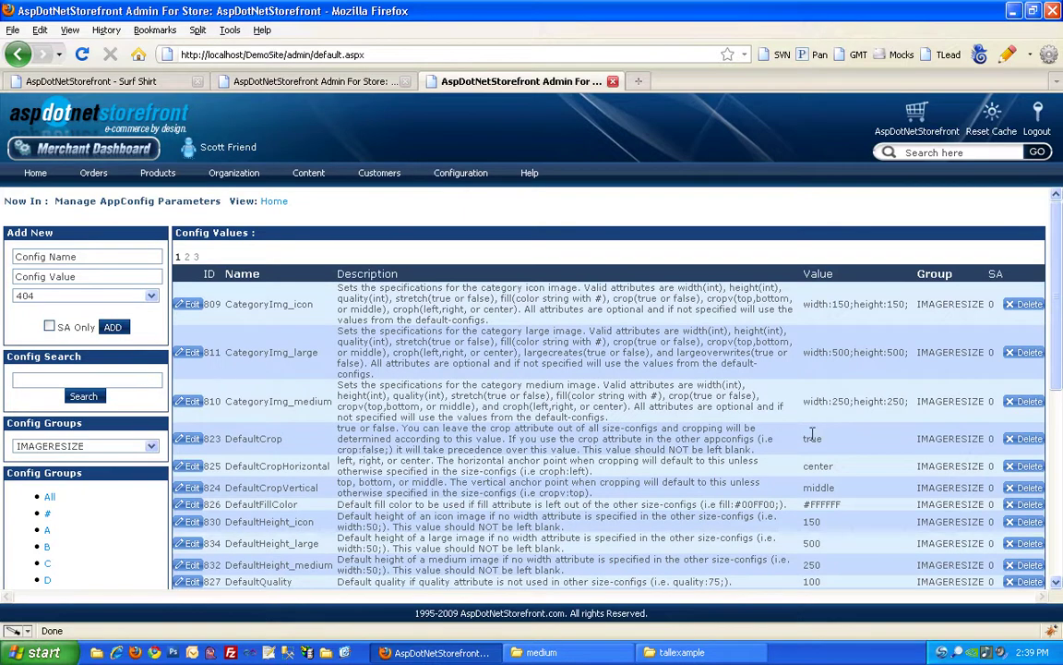
double_click(743, 437)
double_click(778, 474)
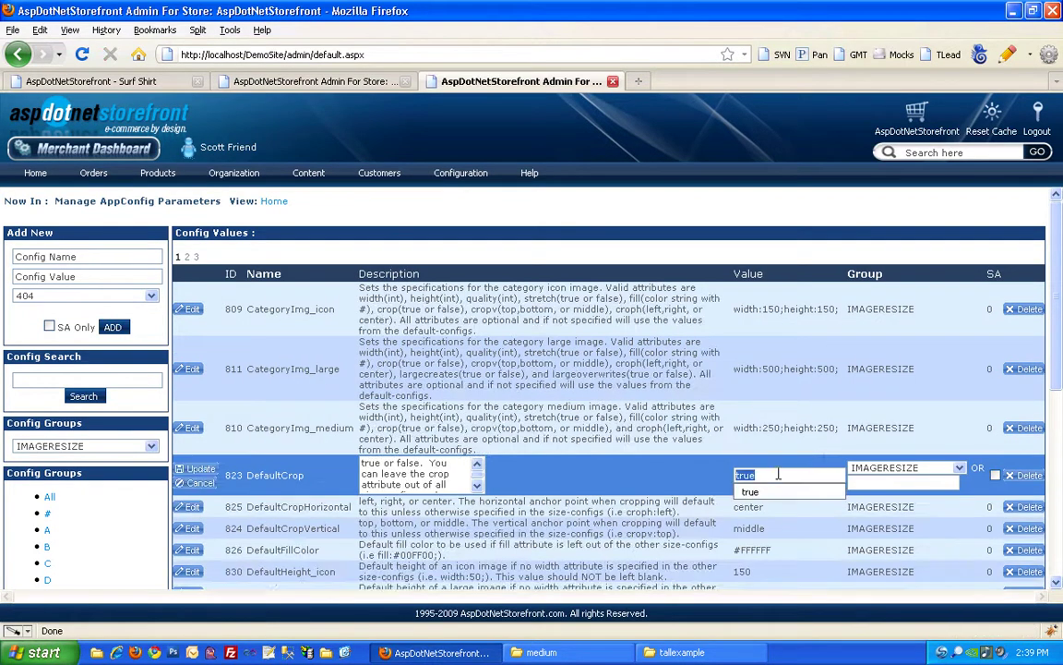
type("false")
left_click(214, 476)
left_click(214, 471)
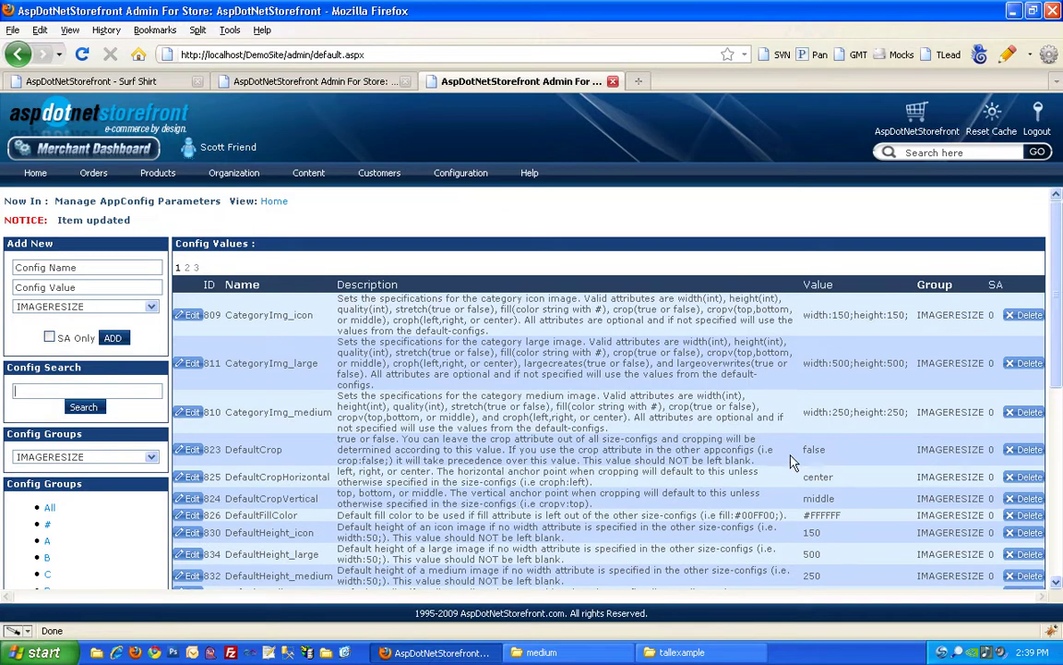
left_click(976, 125)
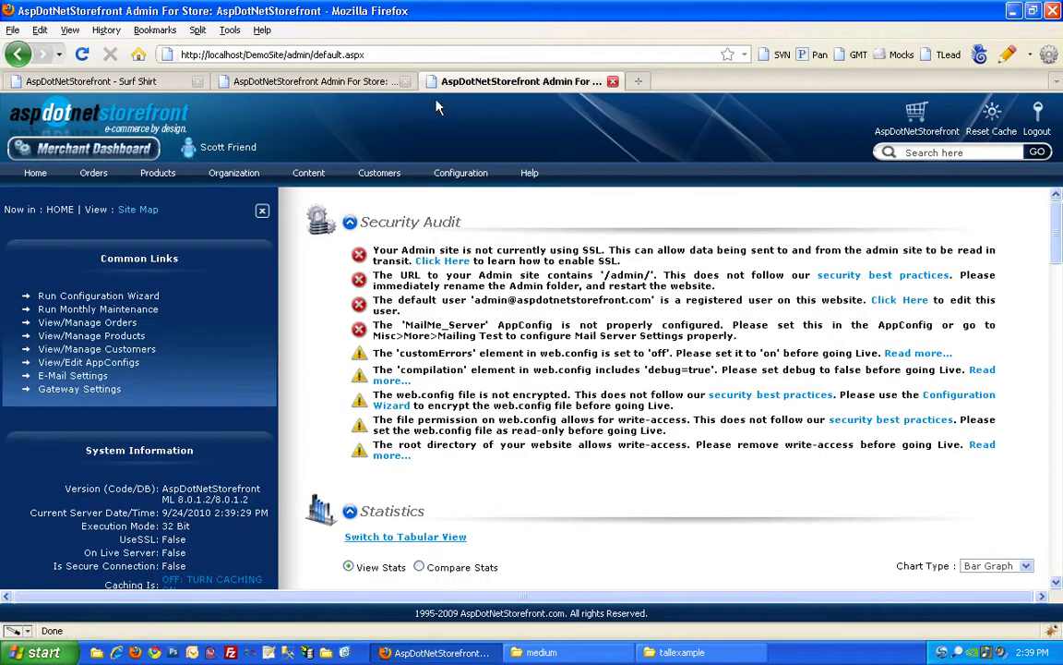
- Re-upload gray.jpg as the Surf Shirt's large image and save the product
left_click(341, 81)
scroll(353, 376, "down", 15)
scroll(591, 351, "up", 4)
scroll(563, 509, "up", 6)
left_click(554, 411)
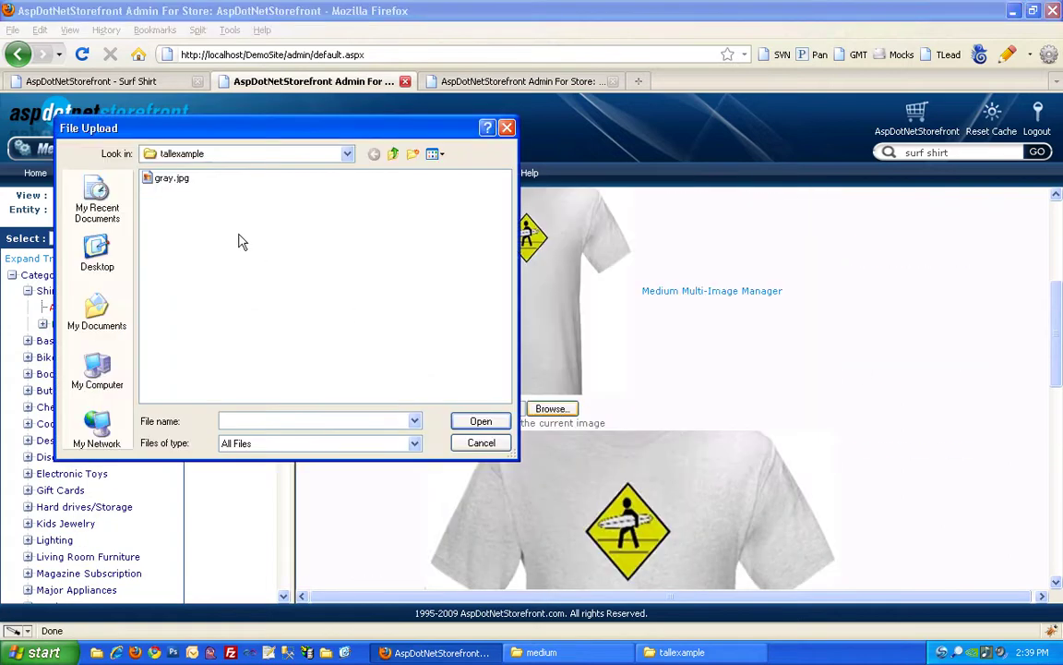
double_click(179, 178)
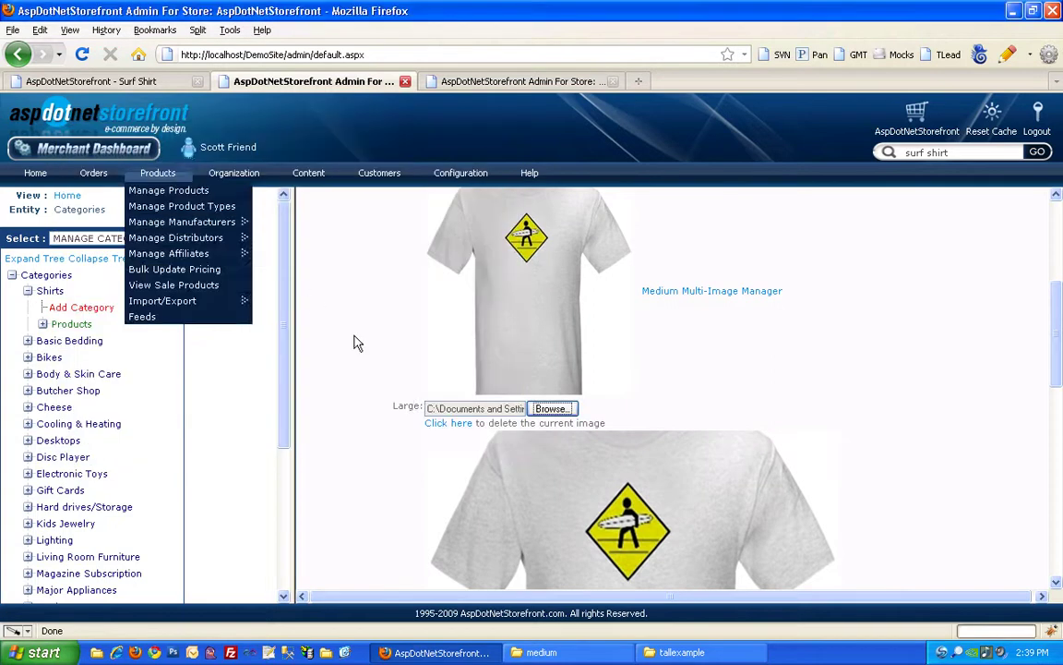
scroll(402, 434, "down", 10)
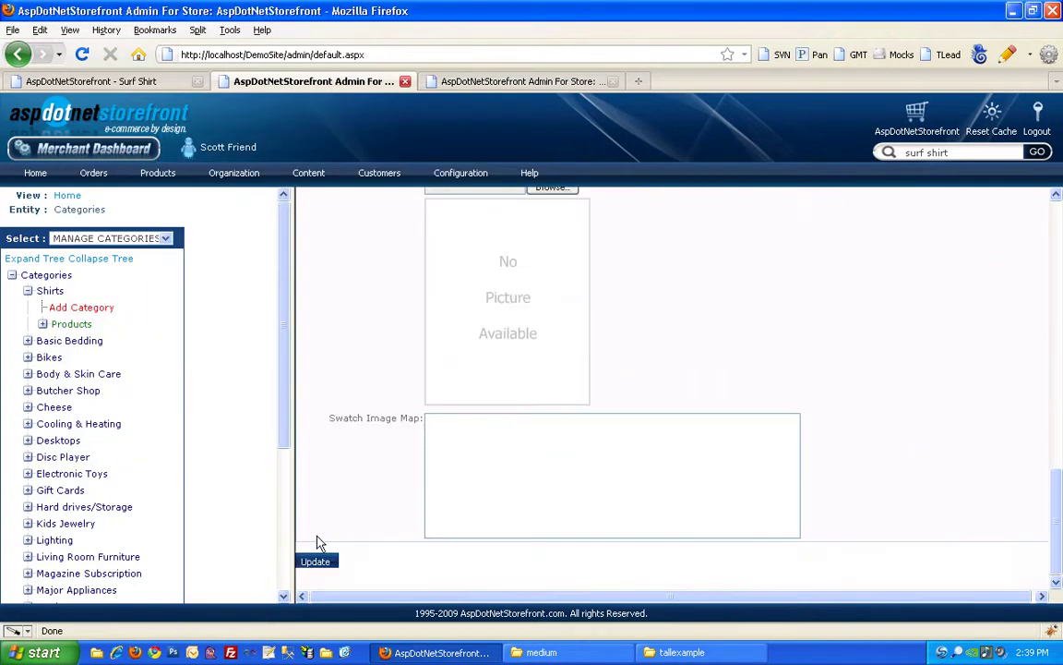
left_click(310, 560)
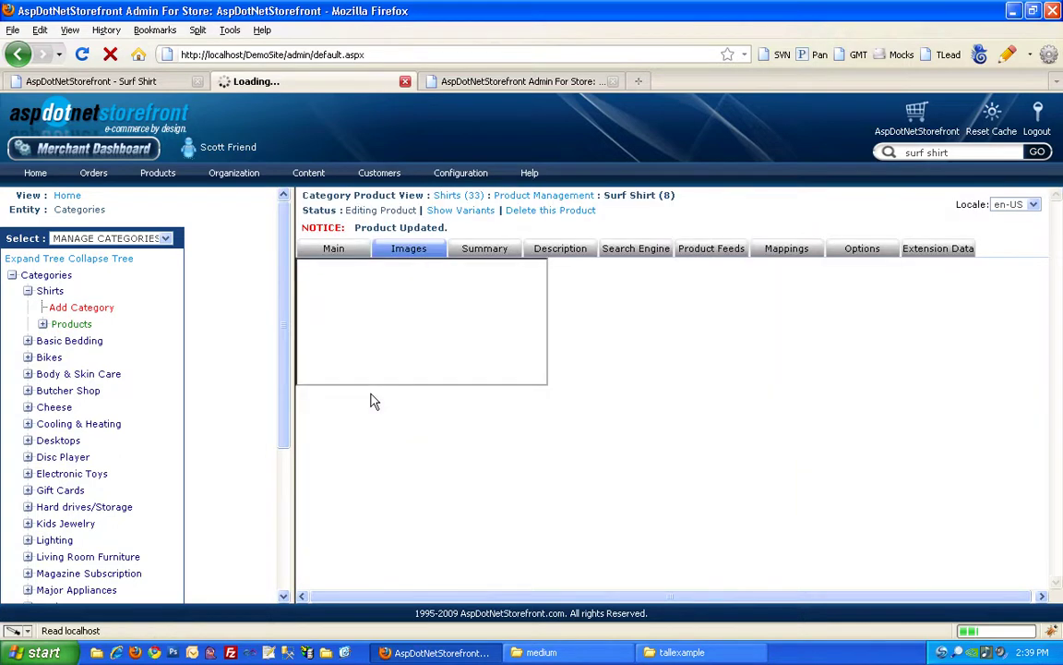
- Inspect the resized Surf Shirt images, then return to the admin home page tab
scroll(374, 402, "down", 4)
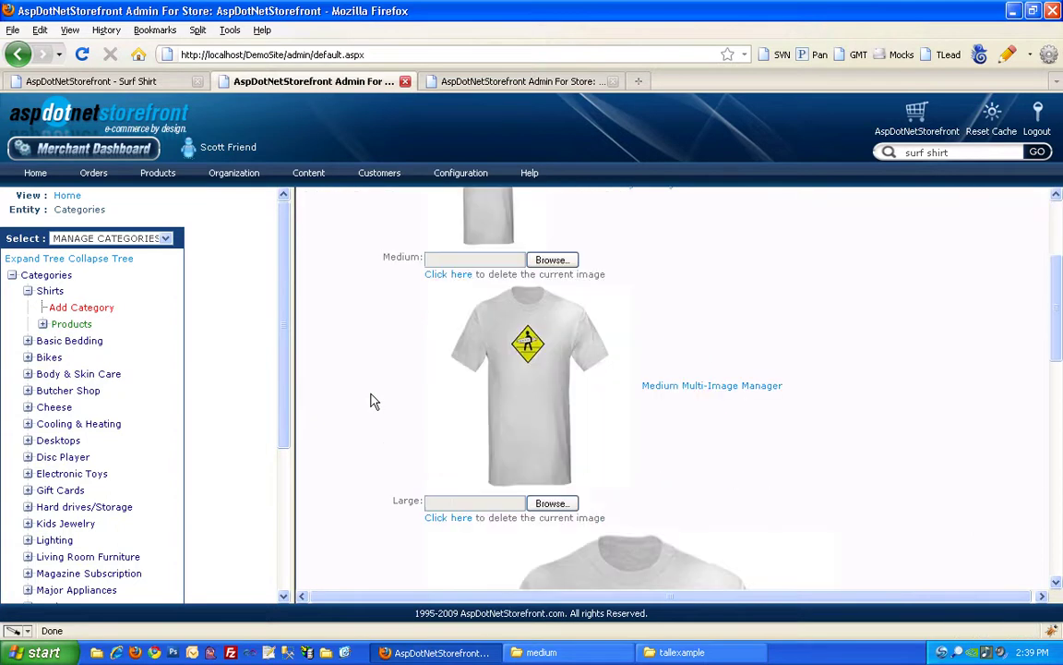
scroll(373, 401, "down", 5)
left_click_drag(382, 320, 780, 457)
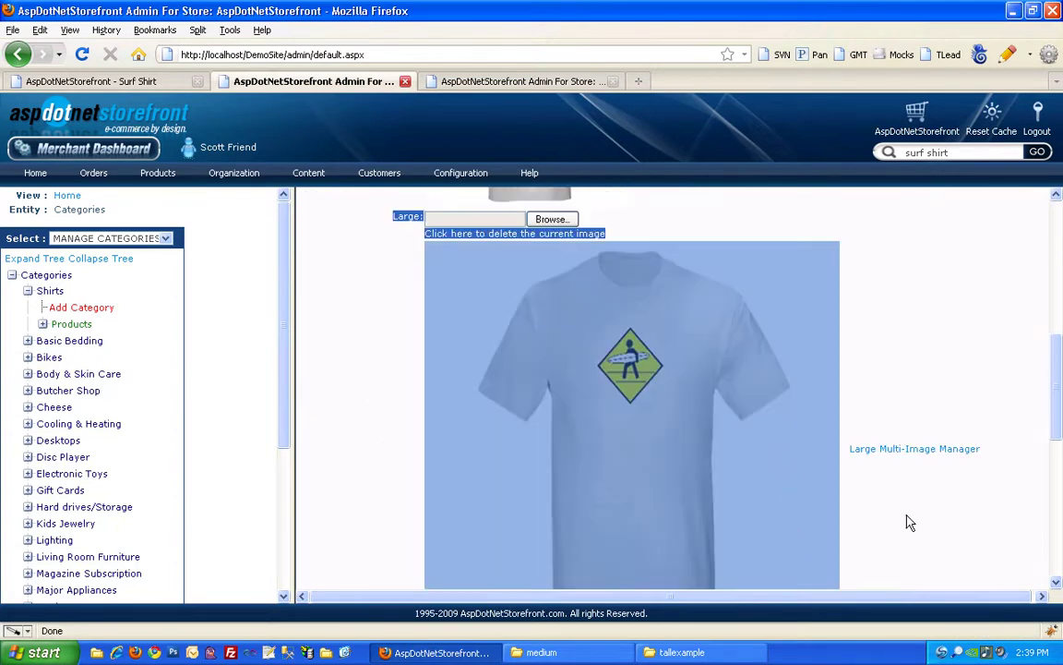
scroll(910, 522, "down", 2)
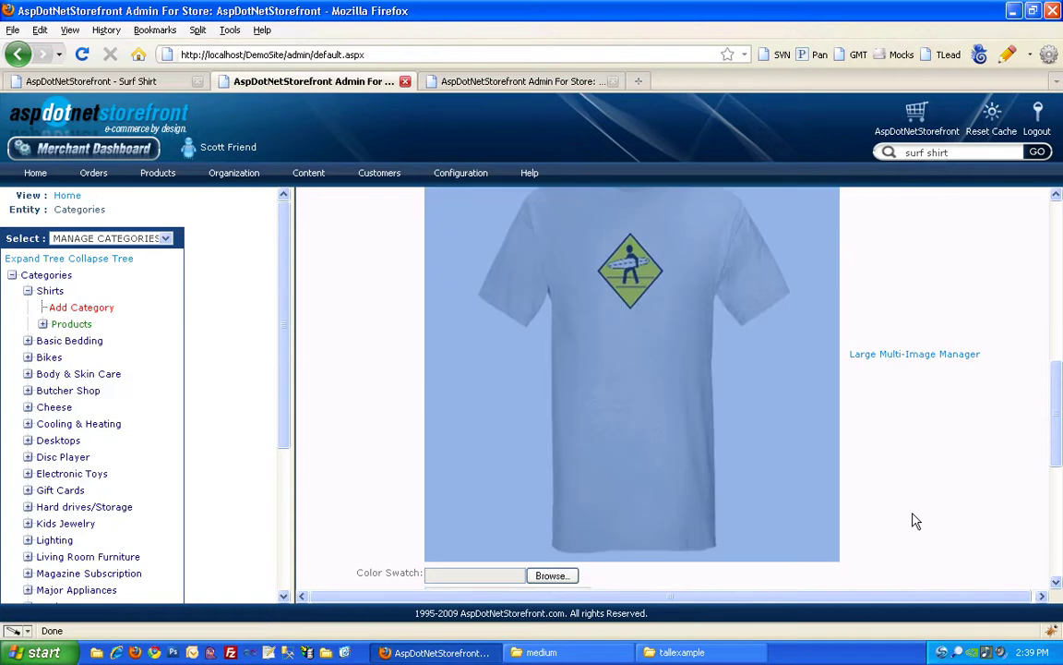
scroll(912, 521, "up", 2)
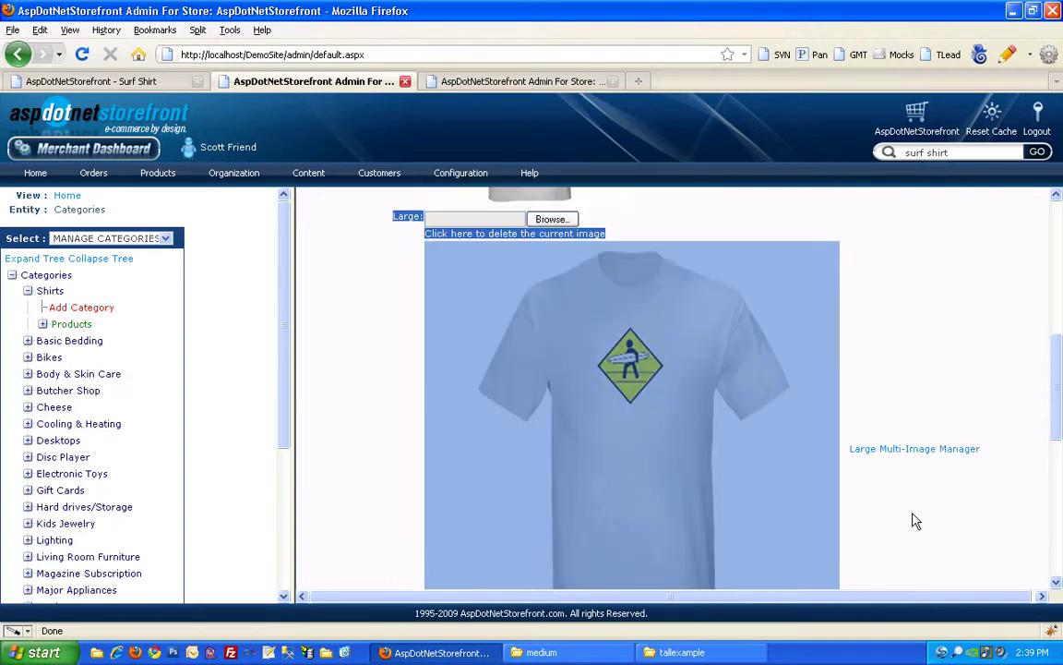
scroll(912, 522, "down", 2)
scroll(912, 522, "up", 2)
scroll(912, 522, "down", 2)
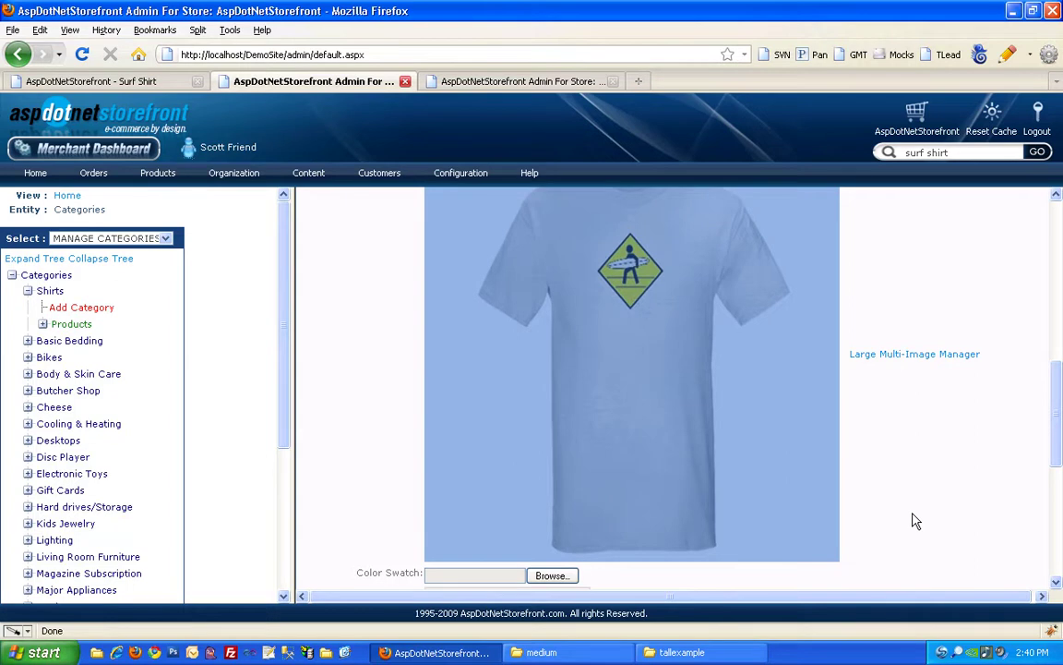
left_click(912, 521)
scroll(913, 522, "up", 2)
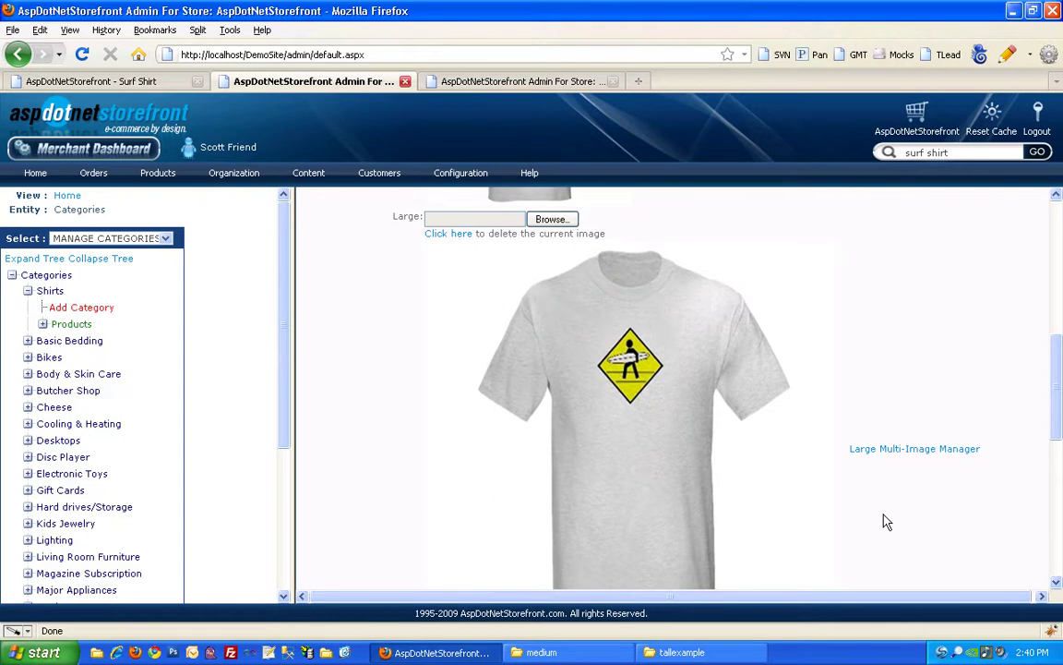
left_click(473, 176)
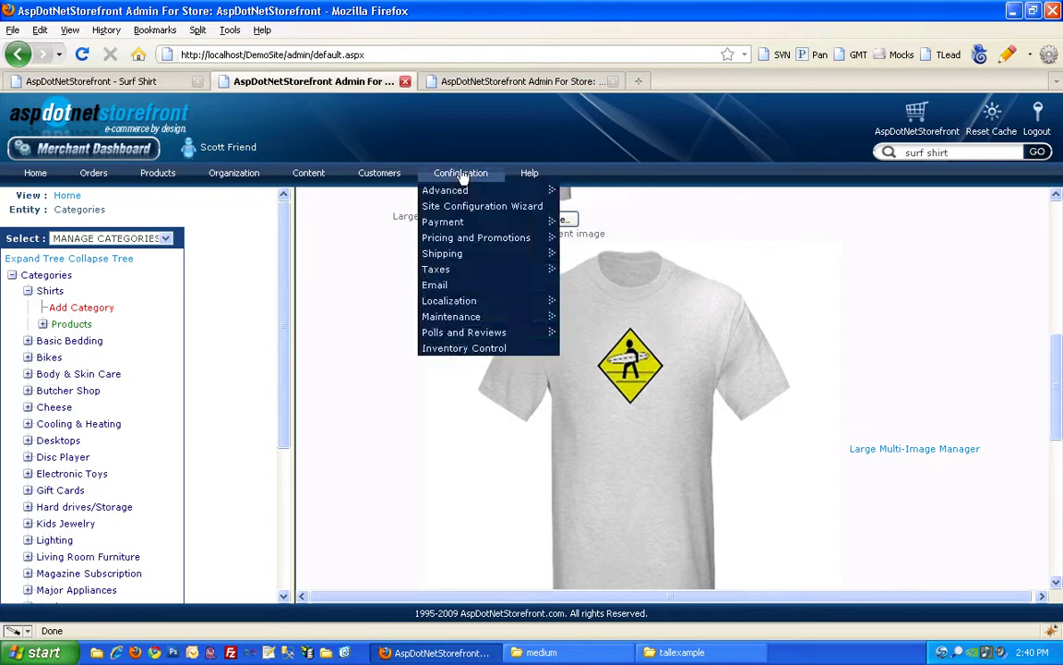
left_click(522, 82)
- Open the AppConfig Parameters page from the Configuration menu
left_click(443, 173)
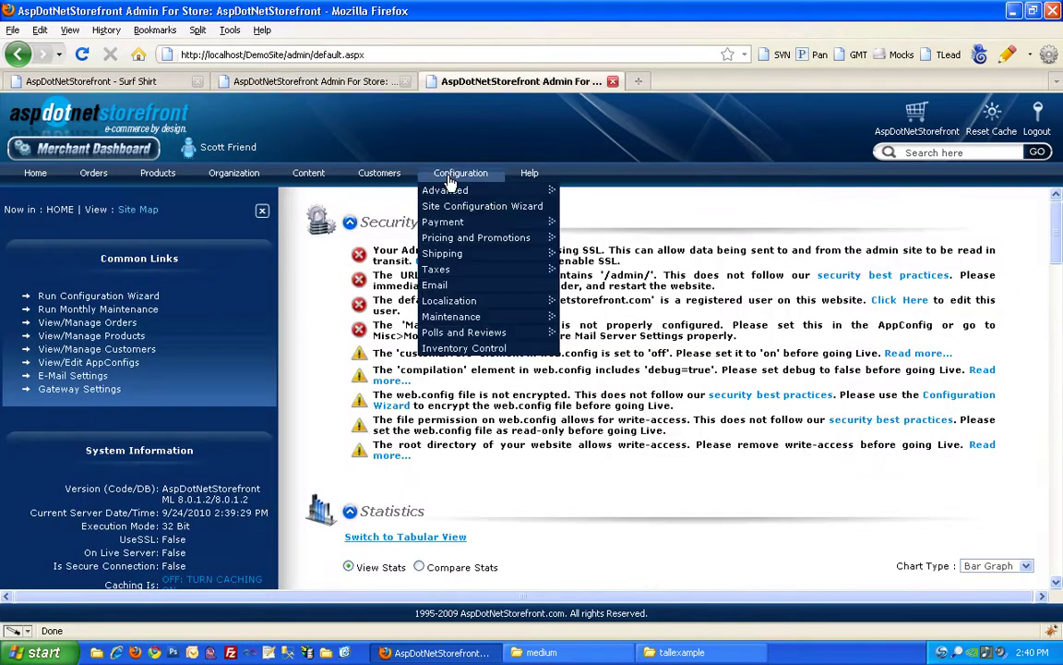
mouse_move(530, 192)
left_click(575, 190)
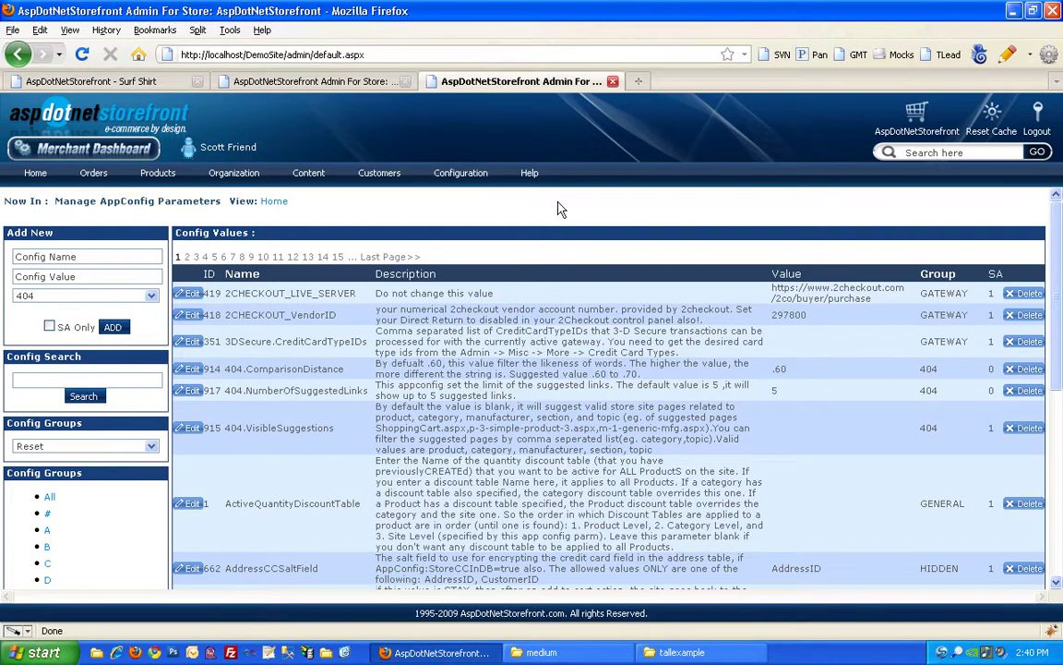
scroll(506, 289, "down", 5)
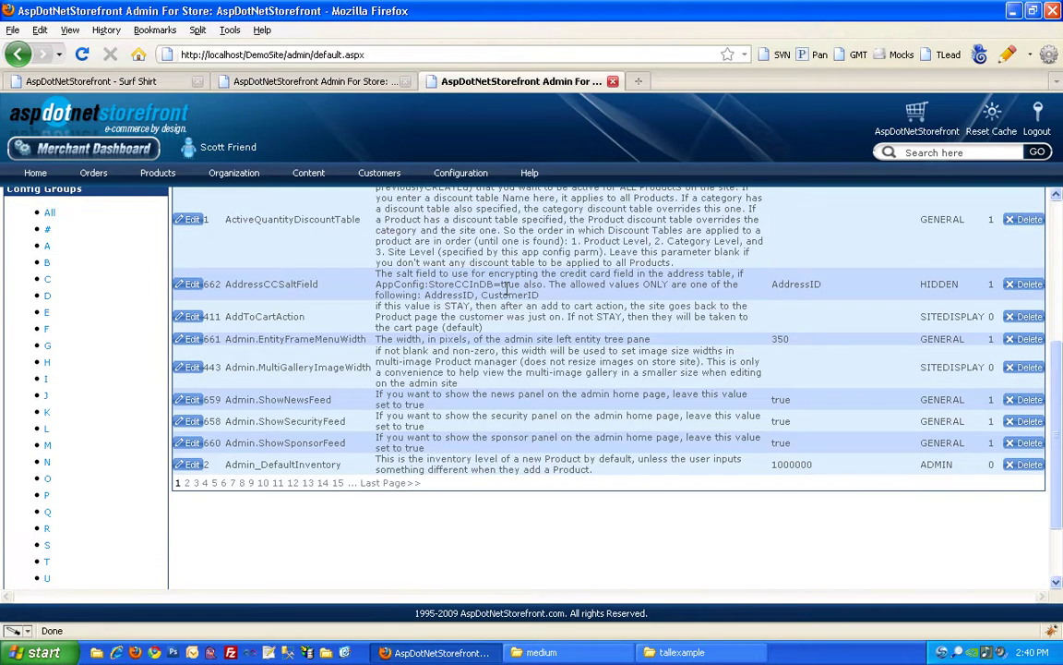
scroll(506, 290, "up", 2)
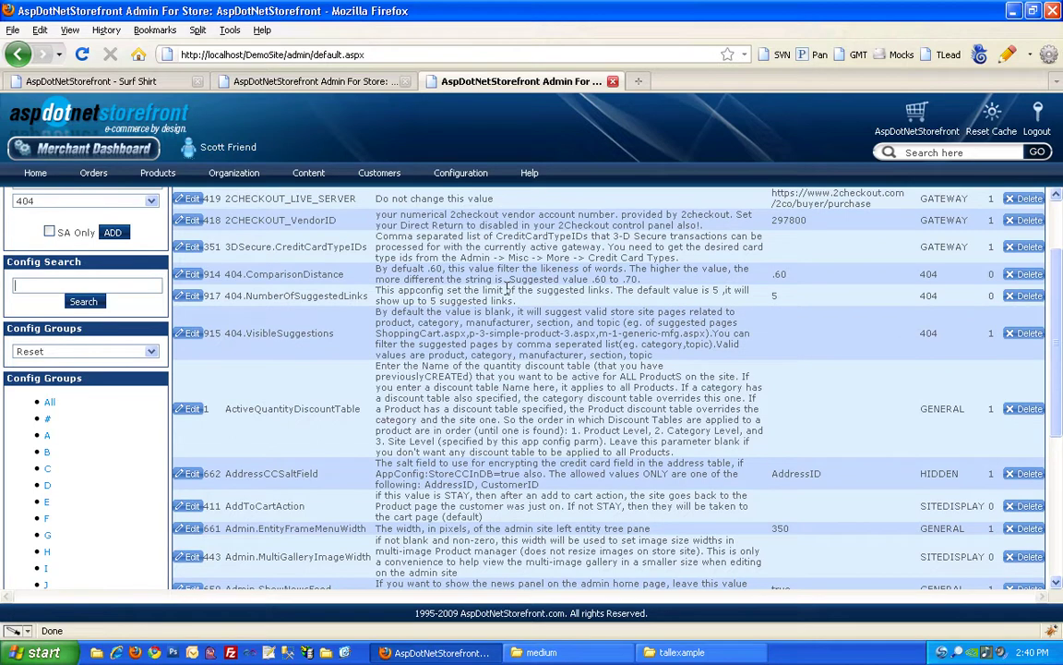
scroll(413, 300, "down", 5)
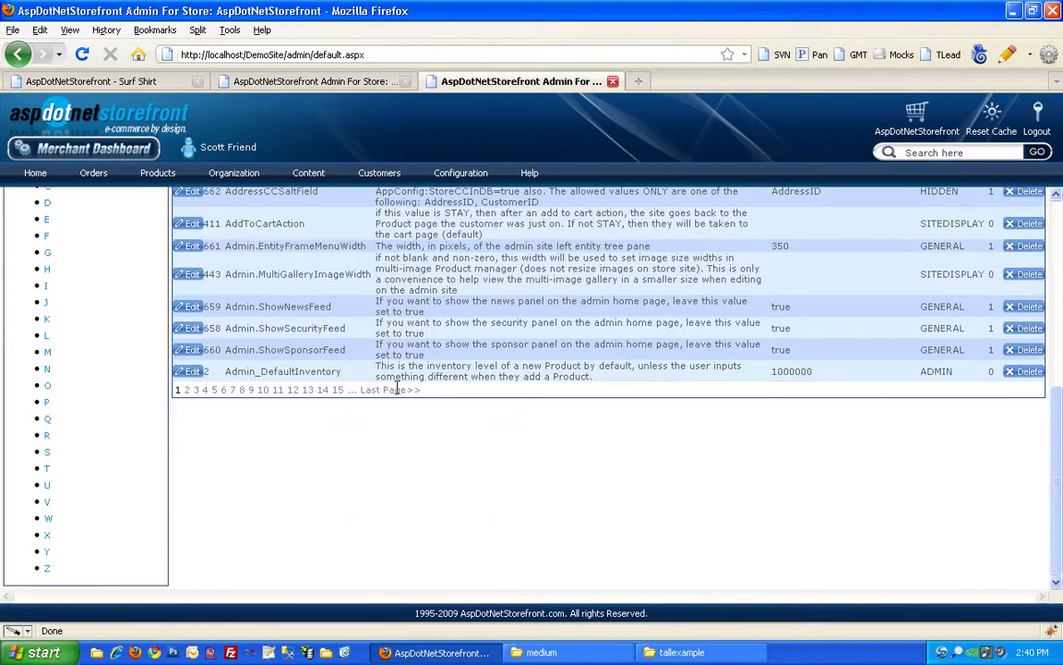
scroll(334, 369, "up", 3)
- Filter the parameters to the IMAGERESIZE config group and view its second page
left_click(100, 258)
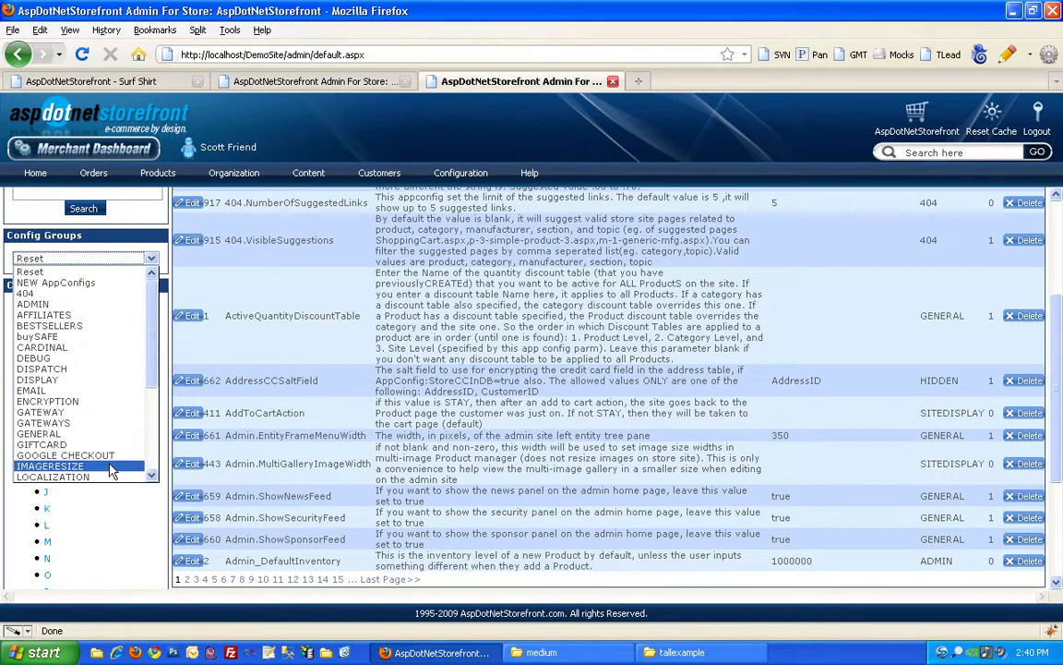
left_click(51, 466)
scroll(331, 404, "down", 2)
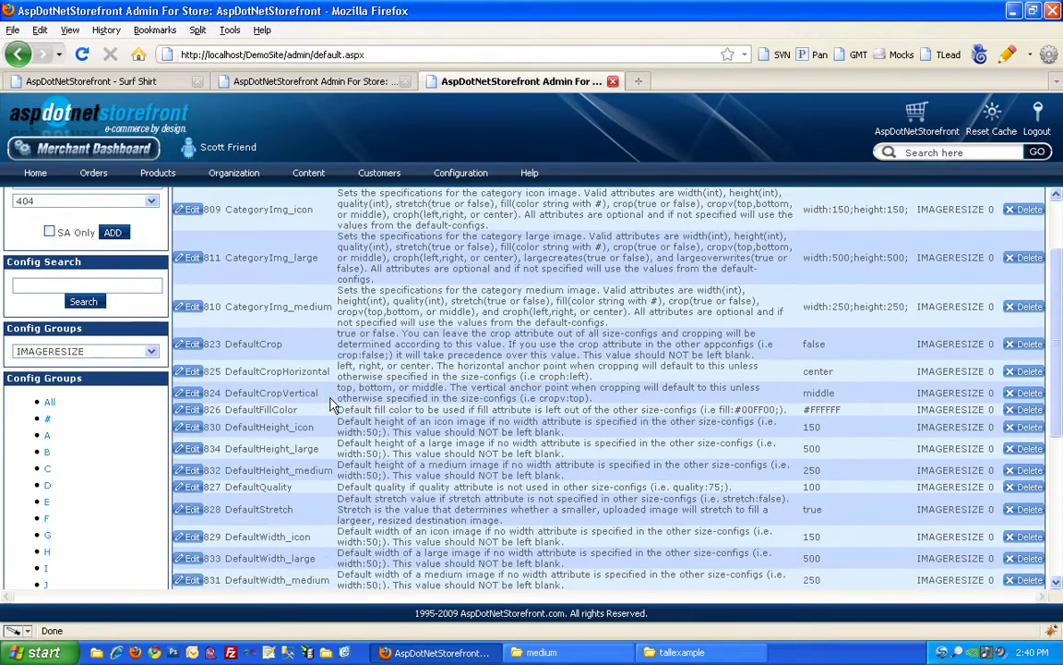
scroll(330, 404, "down", 5)
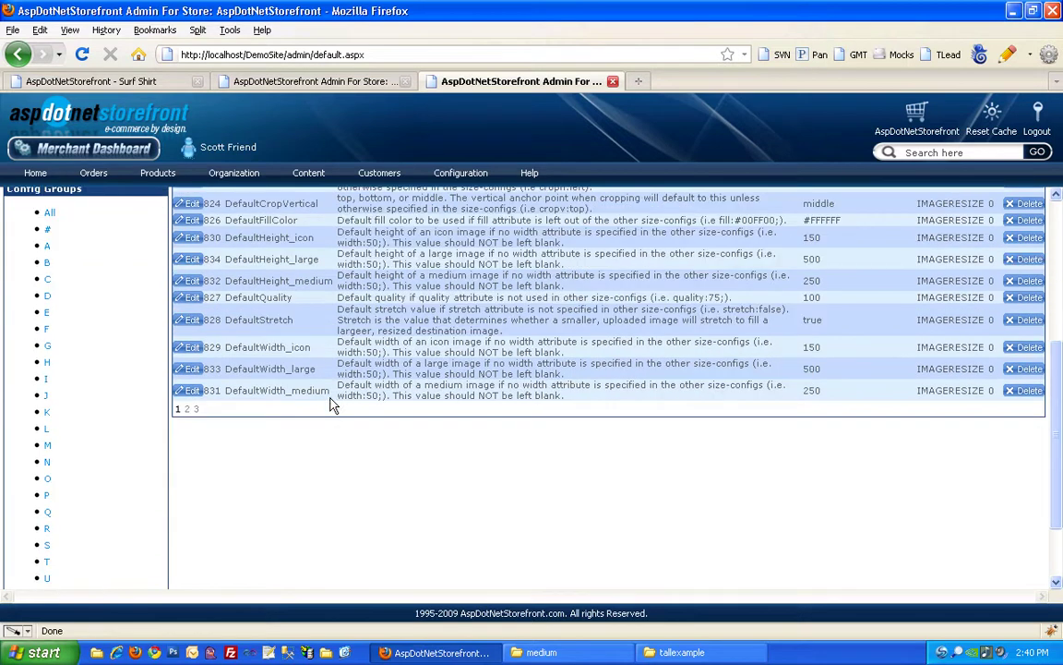
left_click(186, 410)
scroll(377, 401, "down", 3)
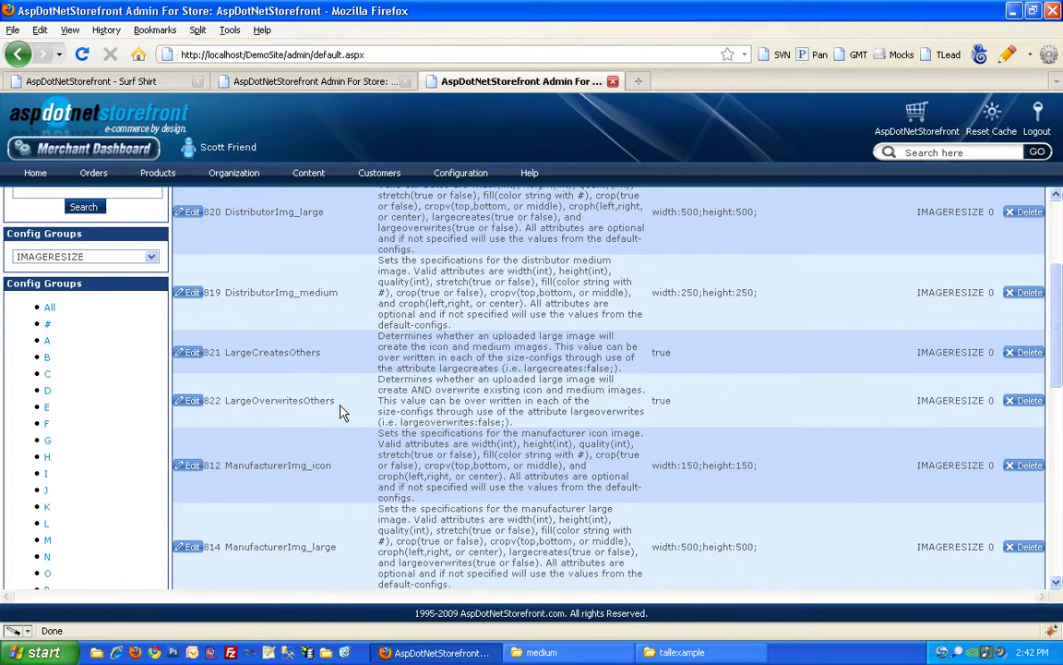
scroll(341, 413, "down", 2)
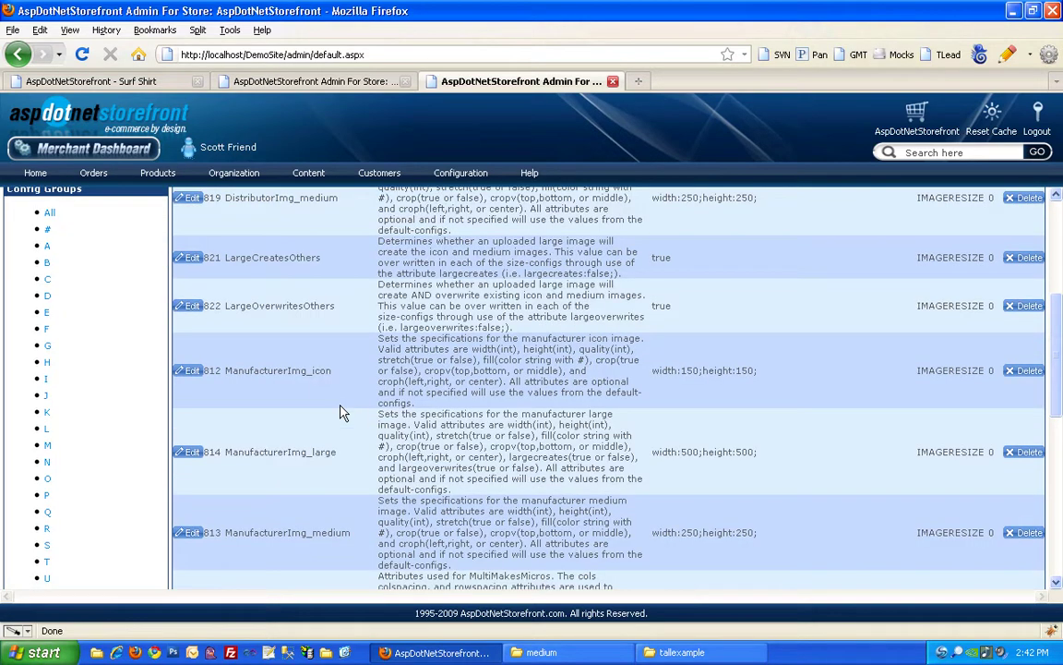
scroll(341, 412, "down", 2)
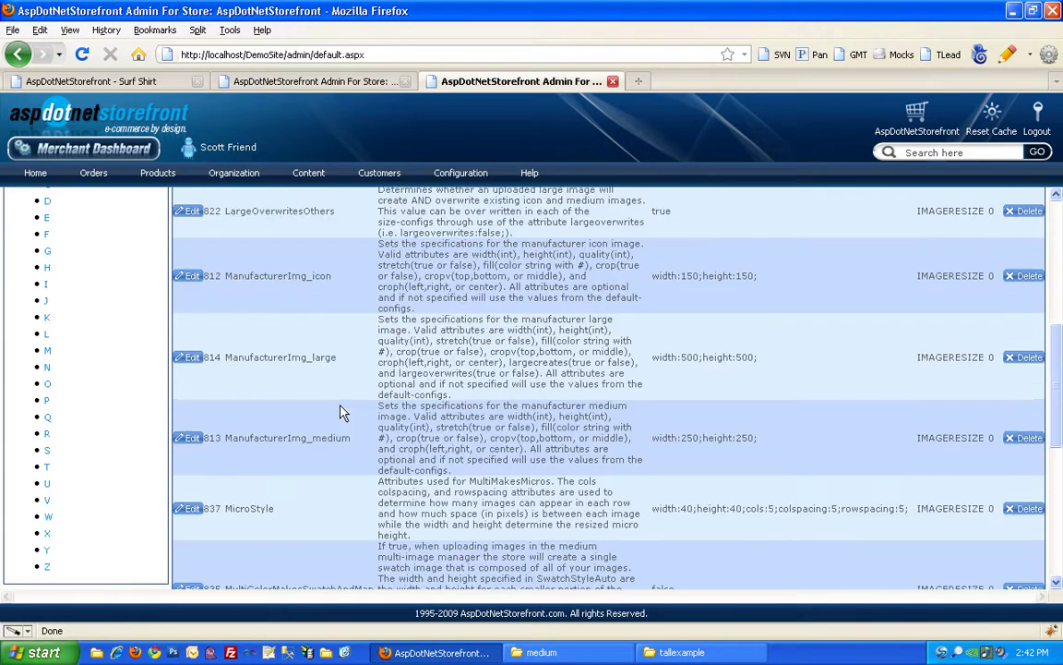
scroll(341, 413, "up", 6)
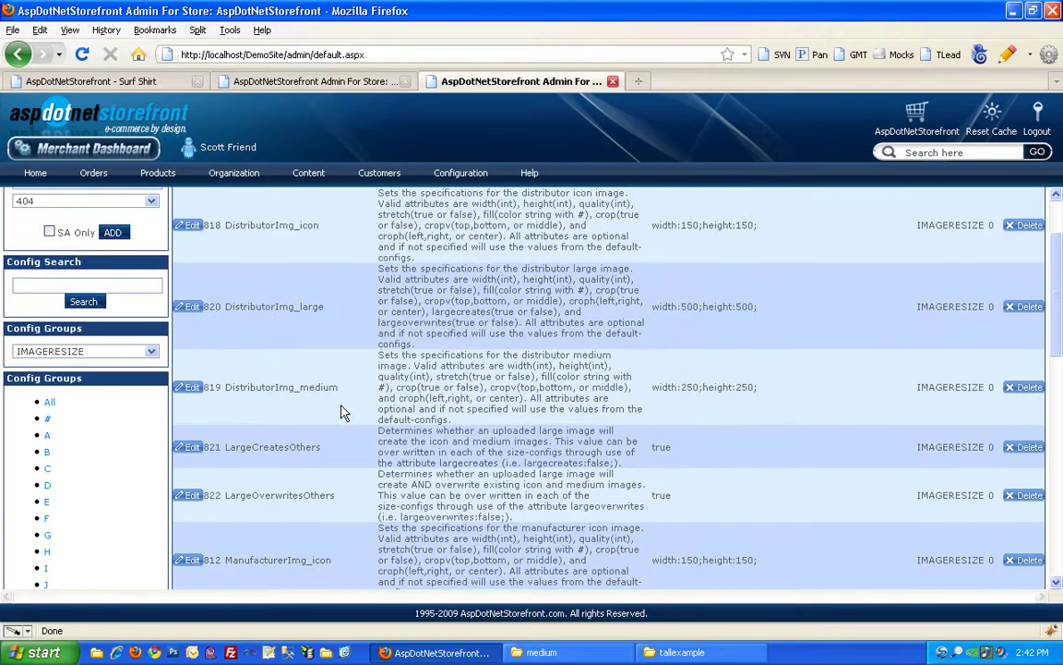
scroll(340, 413, "up", 2)
scroll(342, 413, "down", 11)
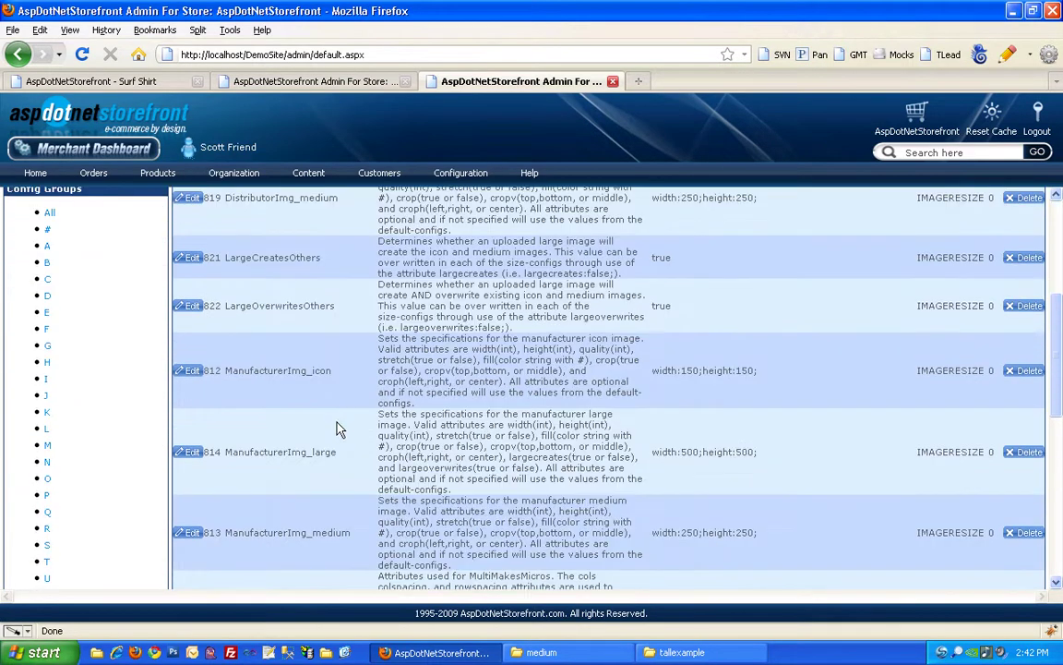
scroll(275, 422, "down", 4)
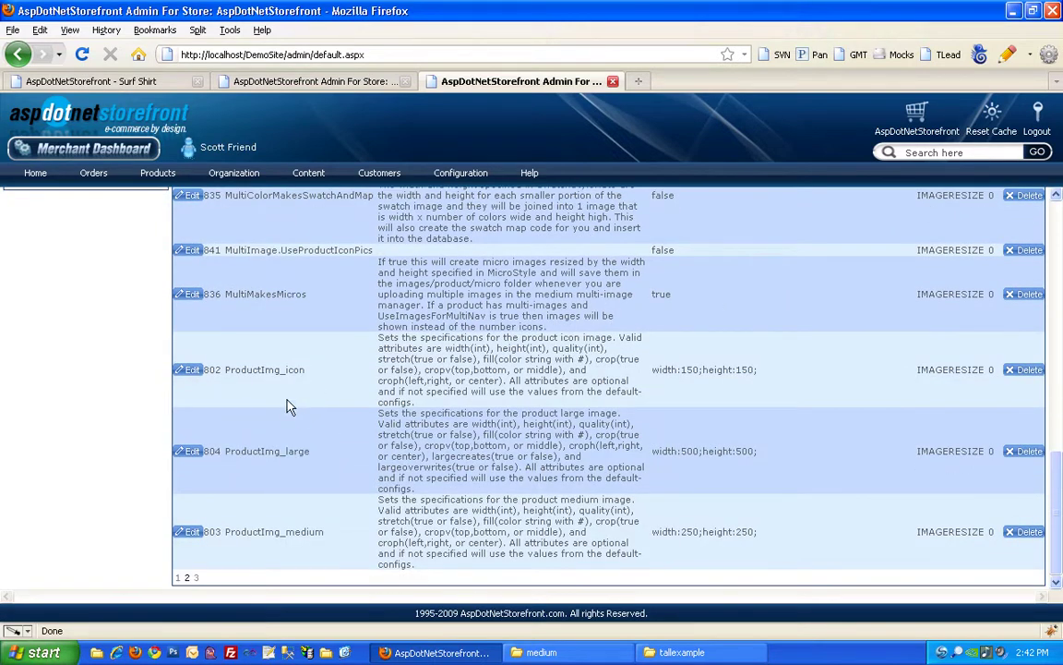
left_click_drag(226, 372, 309, 371)
left_click(338, 392)
left_click_drag(681, 370, 754, 368)
left_click_drag(681, 450, 696, 450)
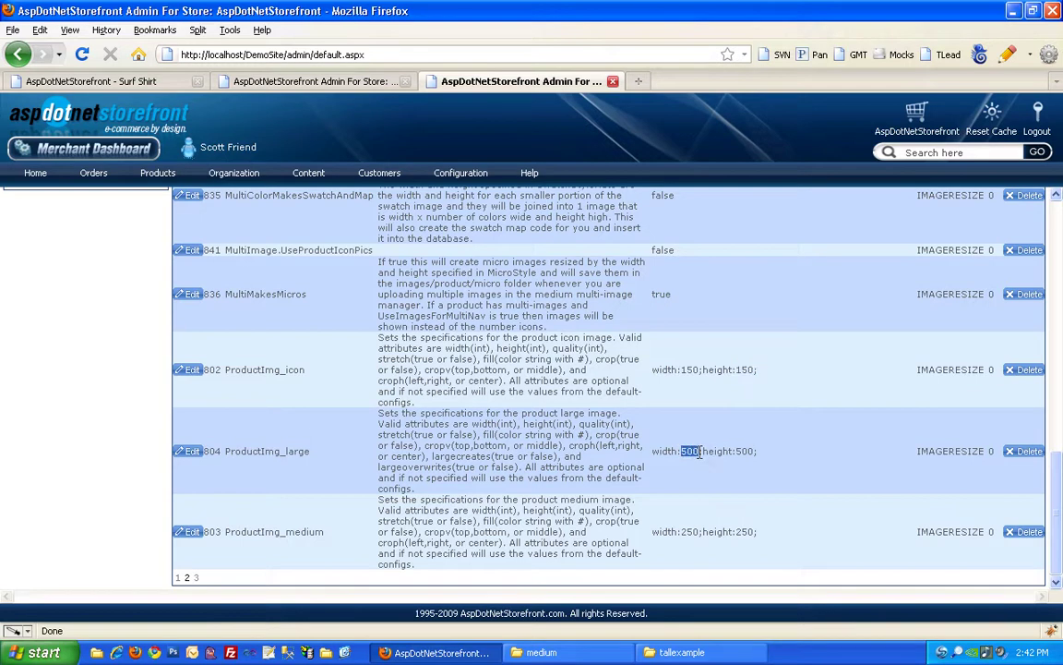